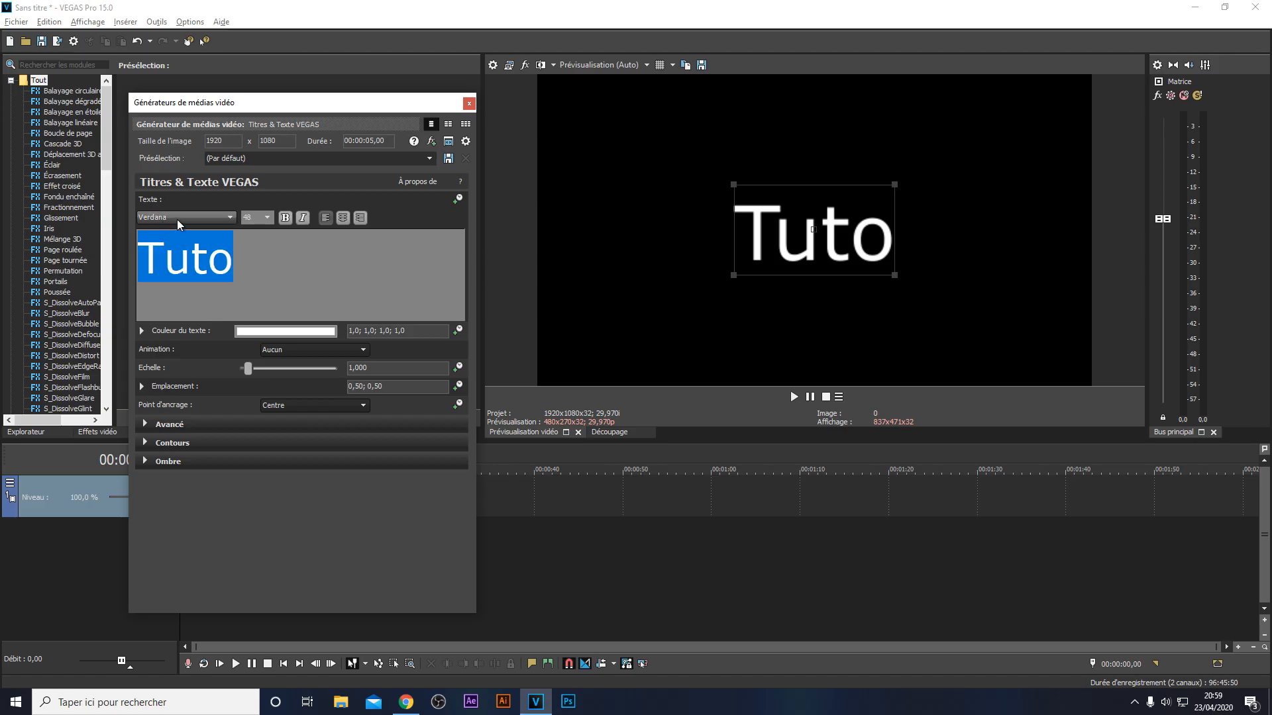
Step: Change the font of the "Tuto" title text to Bahnschrift SemiCondensed
{"action": "scroll", "coordinate": [164, 272], "scroll_direction": "up", "scroll_amount": 5}
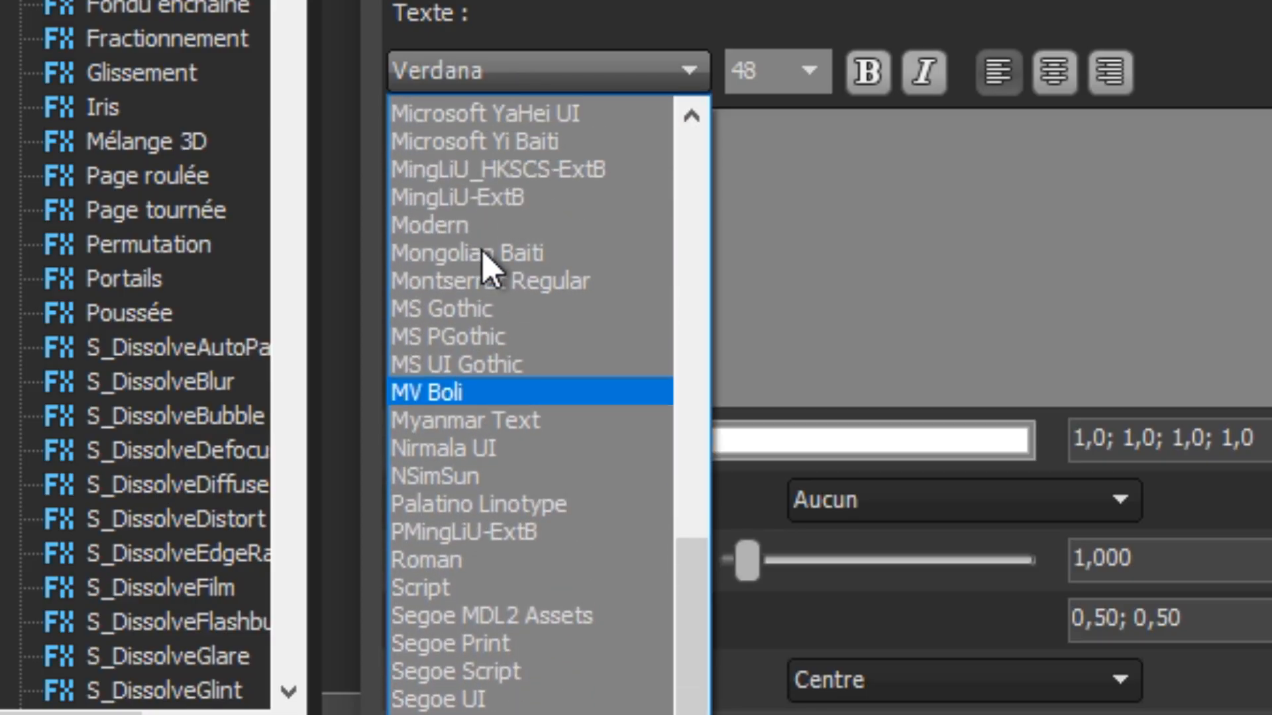
{"action": "scroll", "coordinate": [487, 265], "scroll_direction": "up", "scroll_amount": 10}
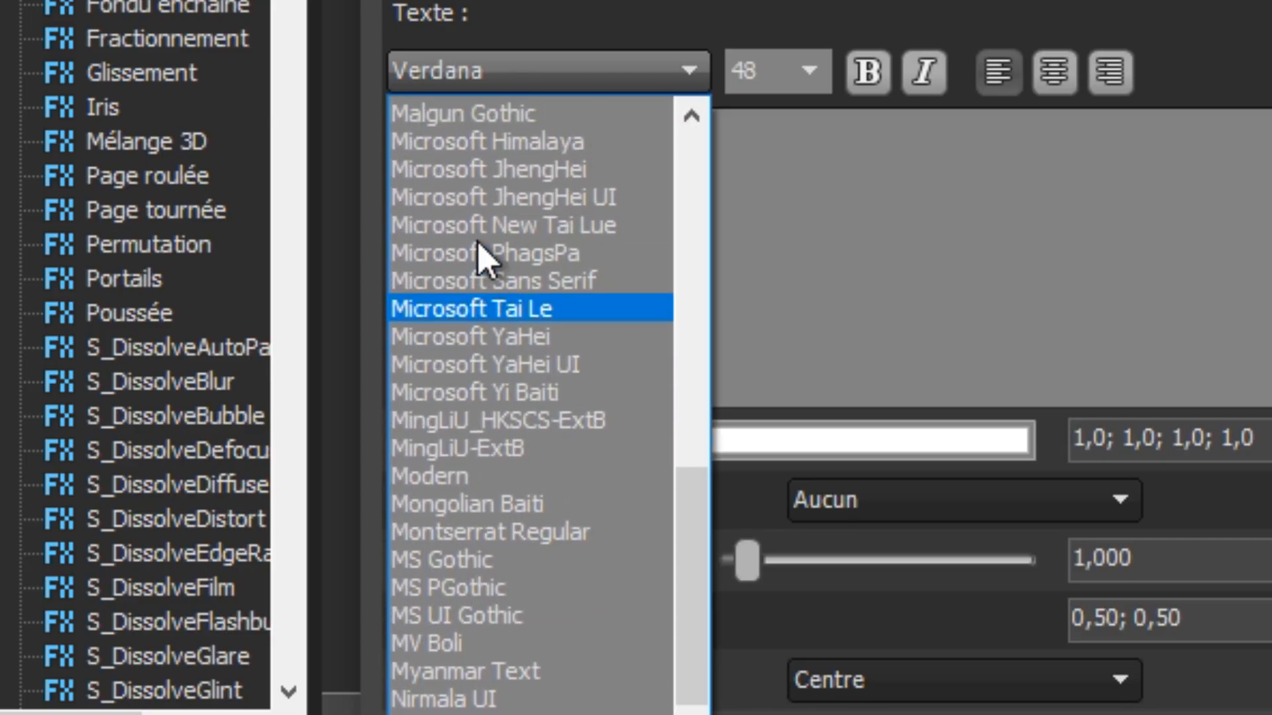
{"action": "scroll", "coordinate": [486, 258], "scroll_direction": "up", "scroll_amount": 4}
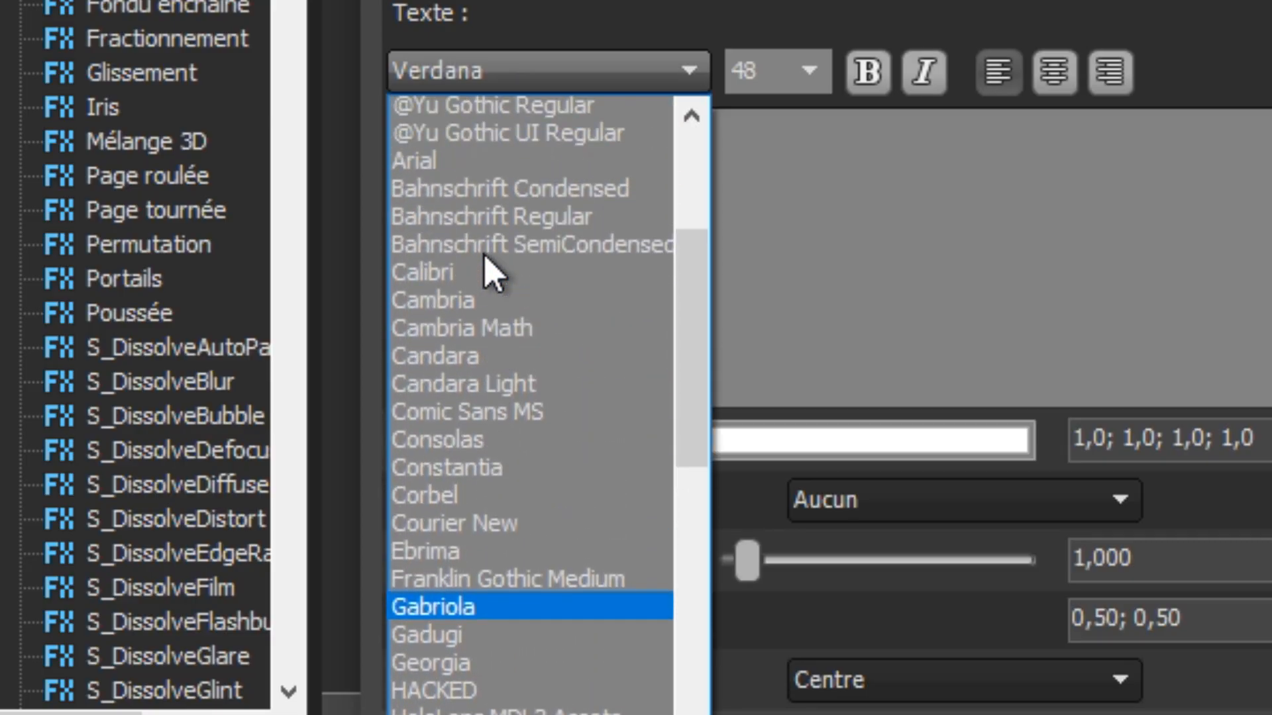
{"action": "left_click", "coordinate": [185, 298]}
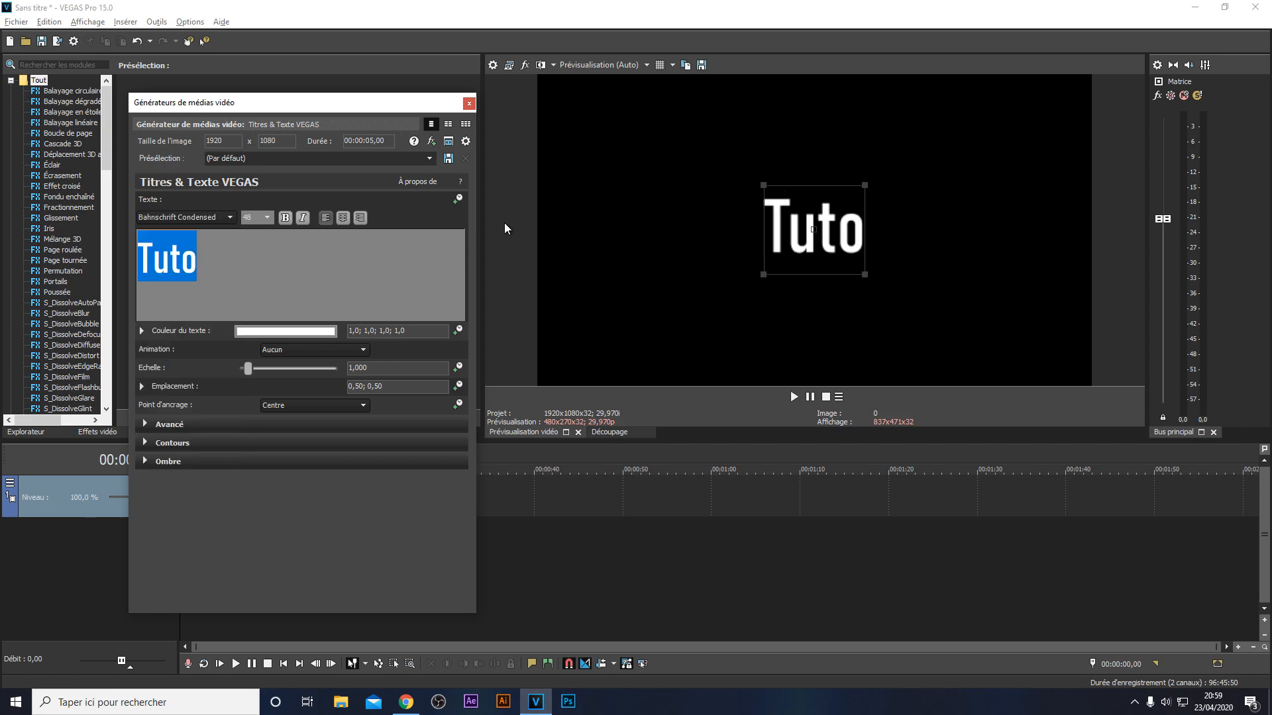
{"action": "left_click", "coordinate": [185, 217]}
{"action": "left_click", "coordinate": [192, 250]}
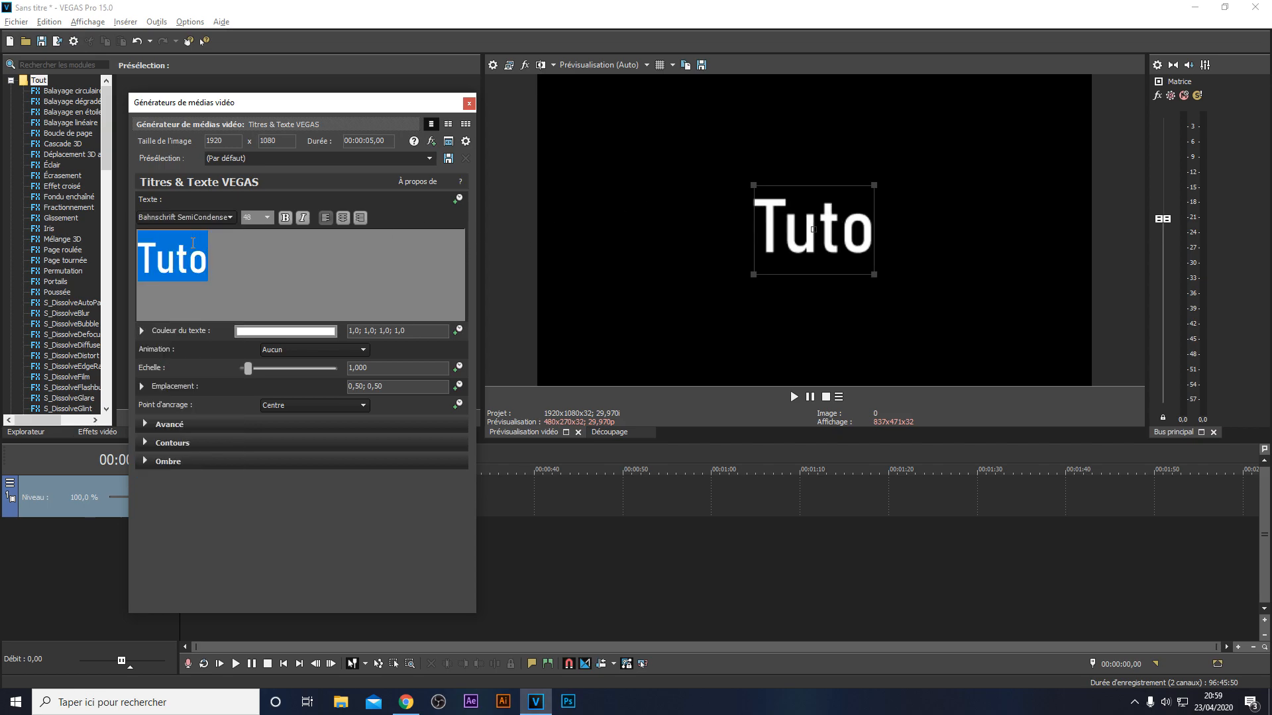
Step: Set the "Tuto" title's text colour to black and close the video media generator window
{"action": "left_click", "coordinate": [272, 333]}
{"action": "left_click", "coordinate": [330, 489]}
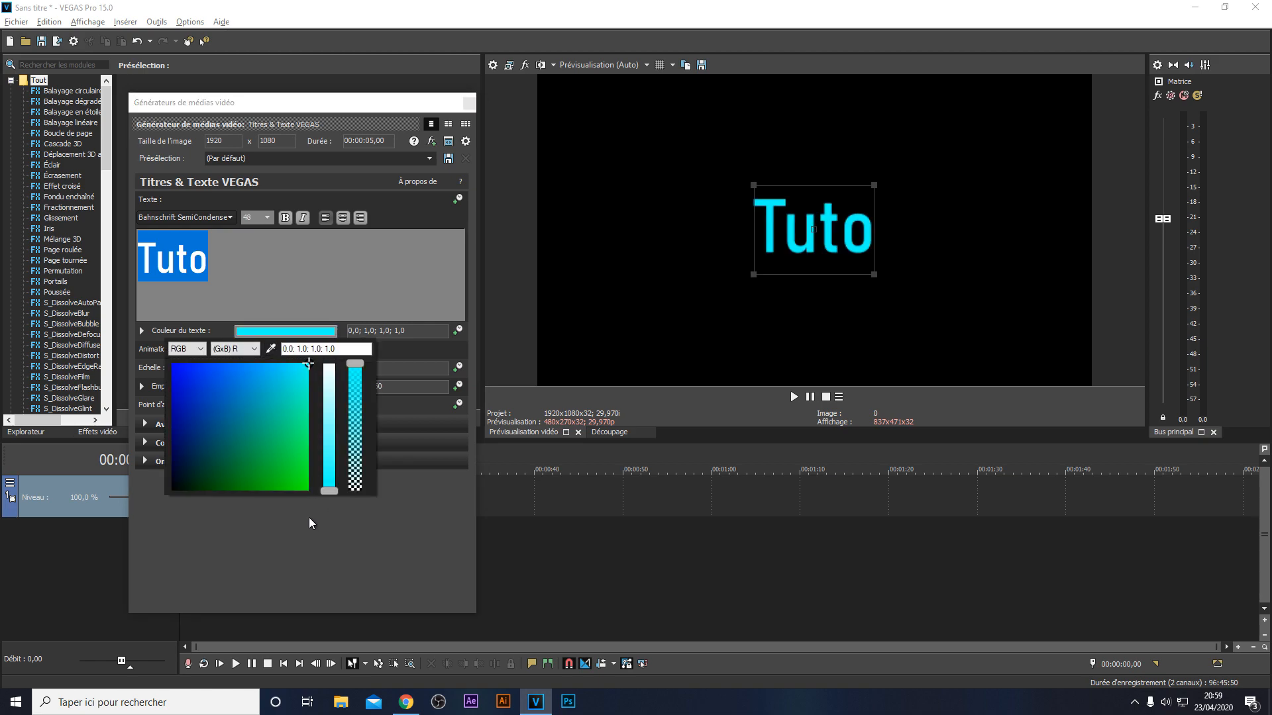
{"action": "left_click", "coordinate": [176, 490]}
{"action": "key", "text": "alt+Tab"}
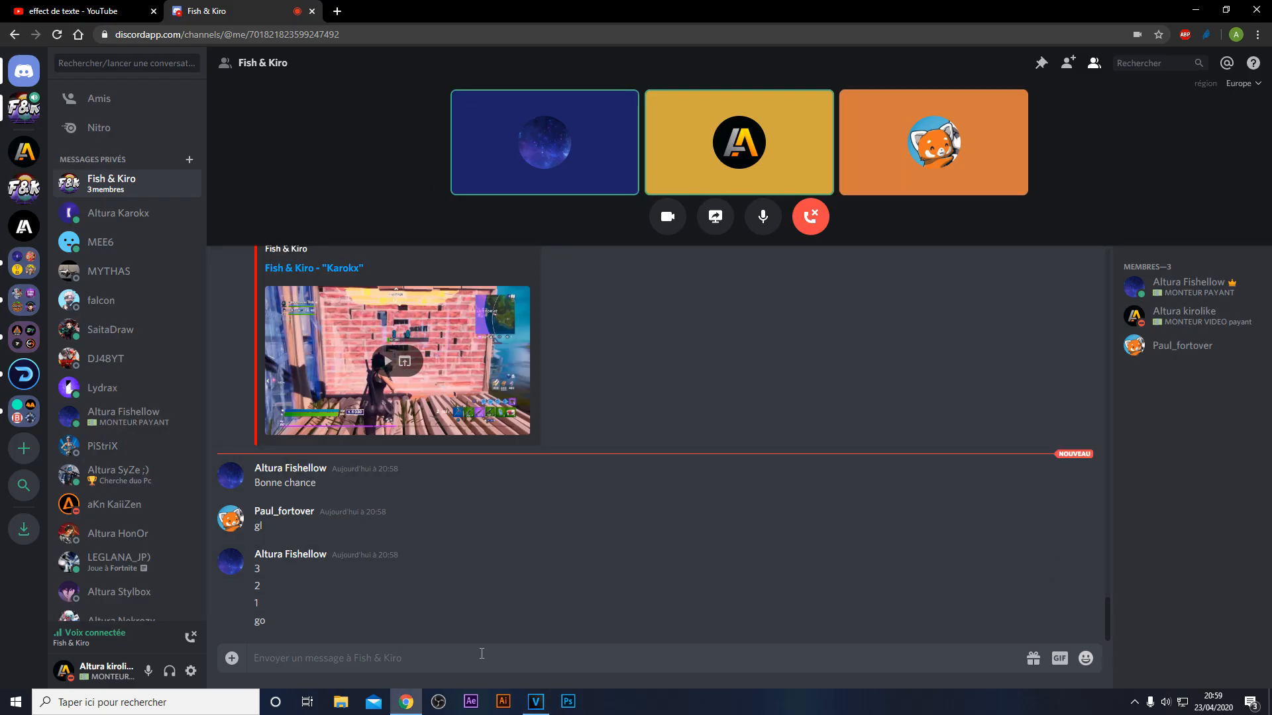
{"action": "left_click", "coordinate": [546, 702]}
{"action": "left_click", "coordinate": [469, 103]}
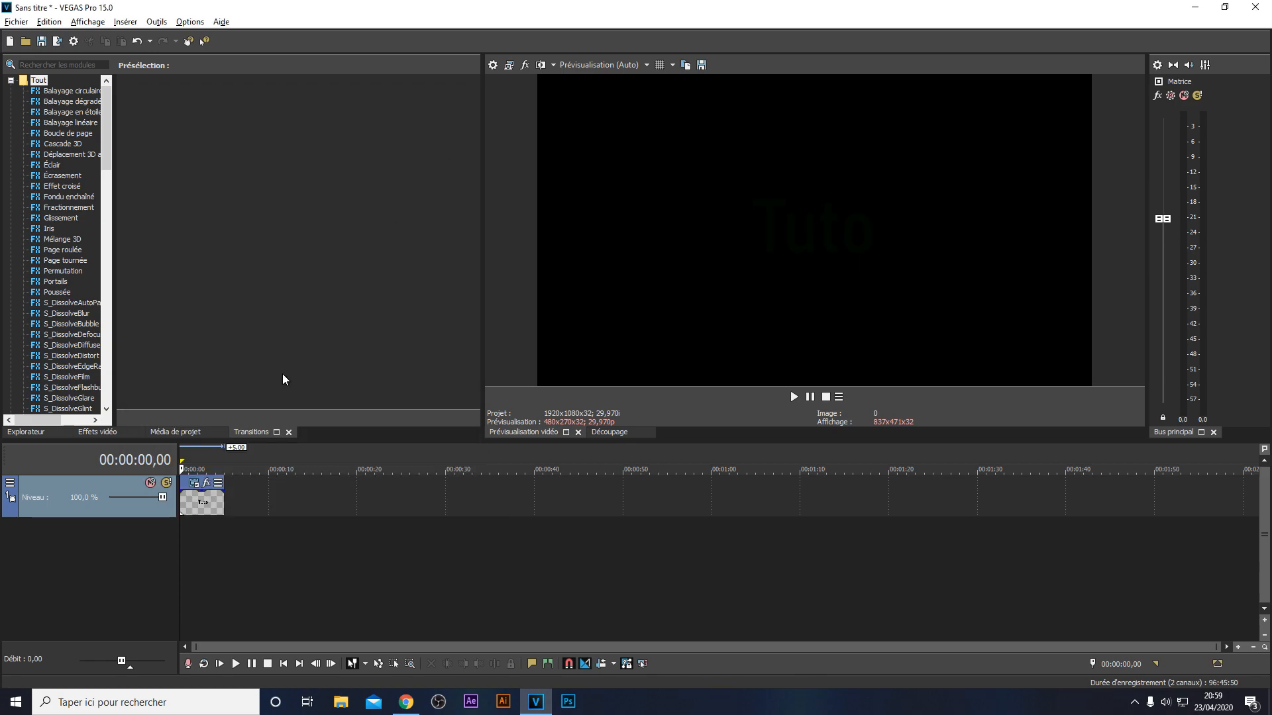
Step: Add the uni.Ecto effect to the title event on the timeline
{"action": "scroll", "coordinate": [212, 509], "scroll_direction": "up", "scroll_amount": 5}
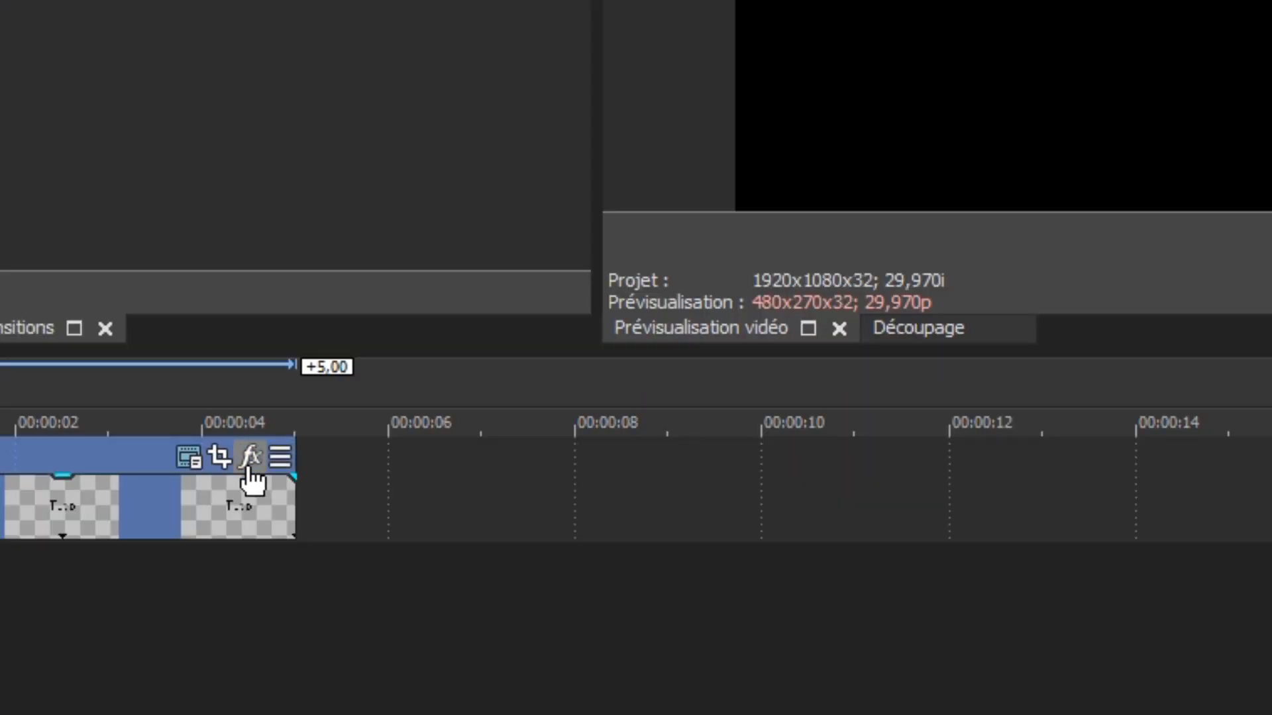
{"action": "left_click", "coordinate": [346, 482]}
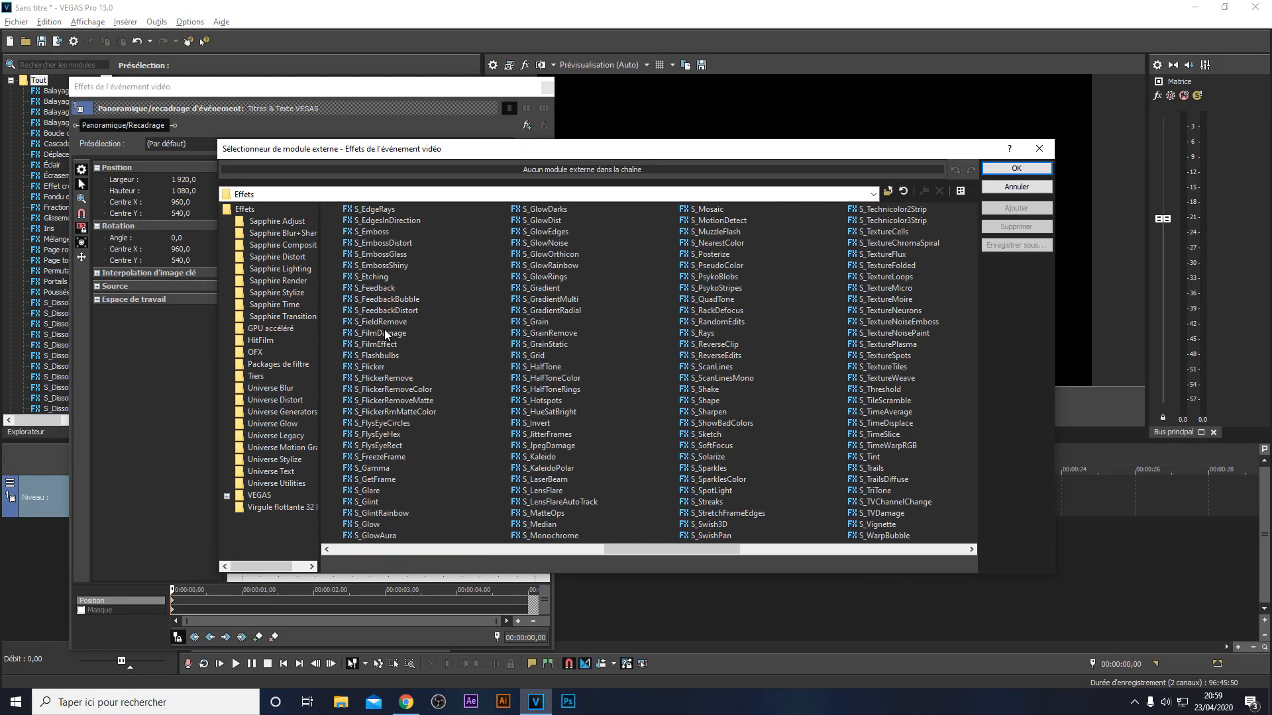
{"action": "scroll", "coordinate": [384, 328], "scroll_direction": "down", "scroll_amount": 5}
{"action": "left_click", "coordinate": [348, 254]}
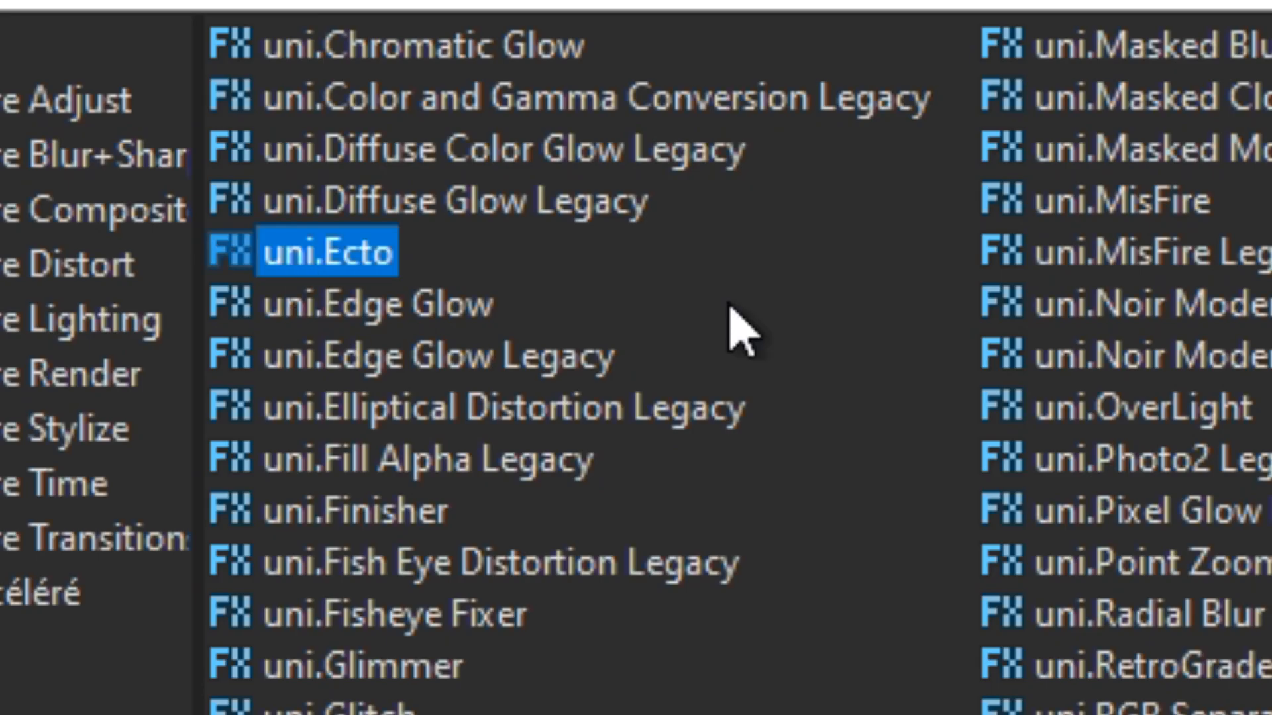
{"action": "left_click", "coordinate": [1016, 209]}
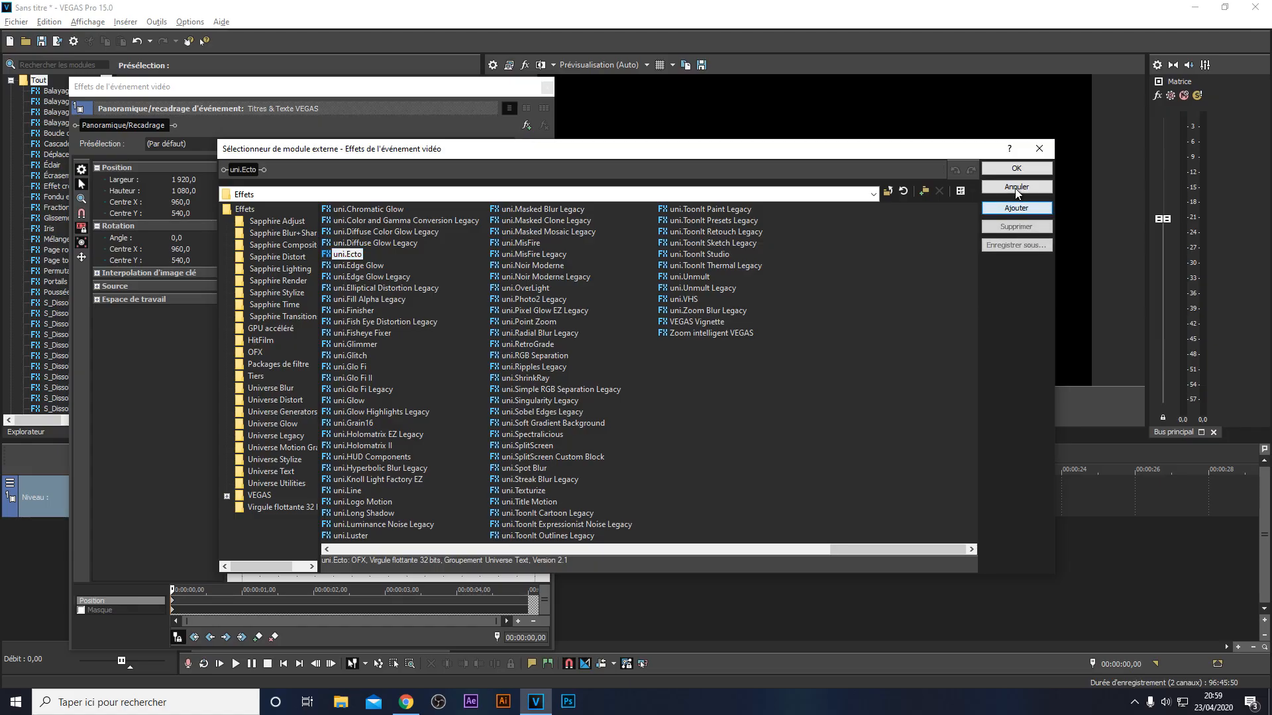
{"action": "left_click", "coordinate": [1016, 168]}
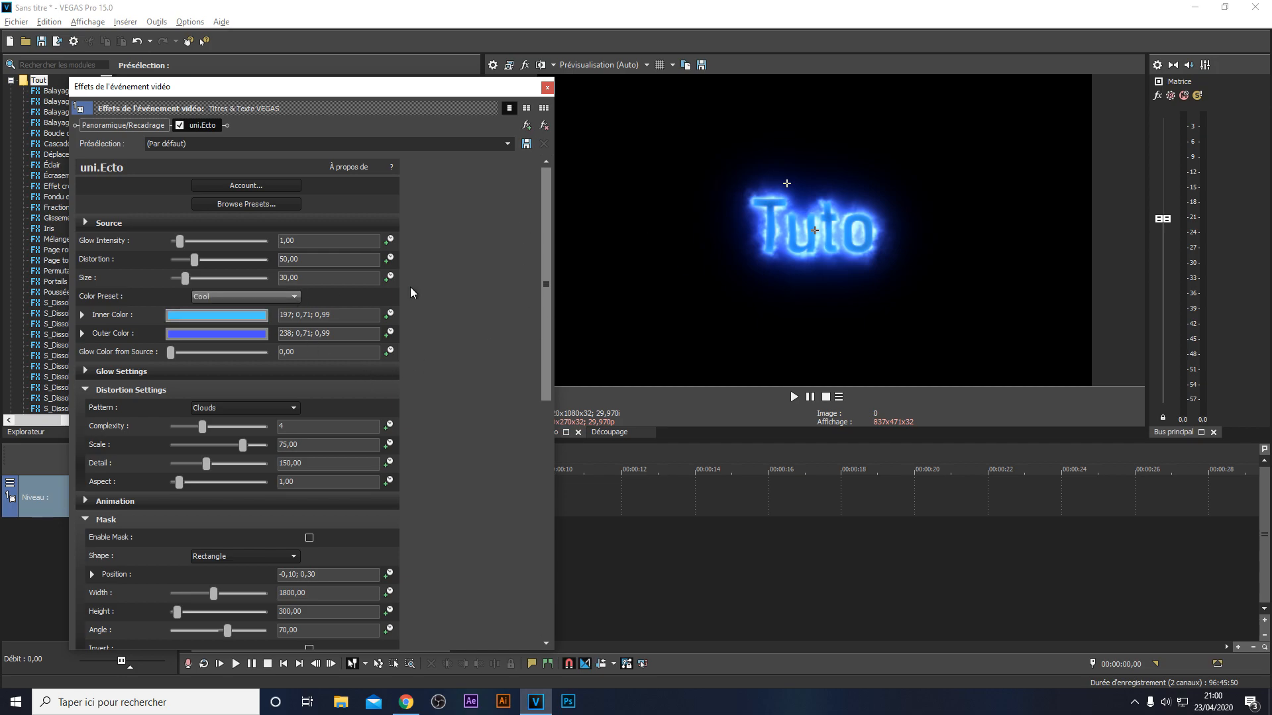
Step: Replace uni.Ecto on the title event with the EZAM - Gold Saber (Text Only) filter package, review its settings and close the effects window
{"action": "left_click", "coordinate": [544, 125]}
{"action": "left_click", "coordinate": [528, 125]}
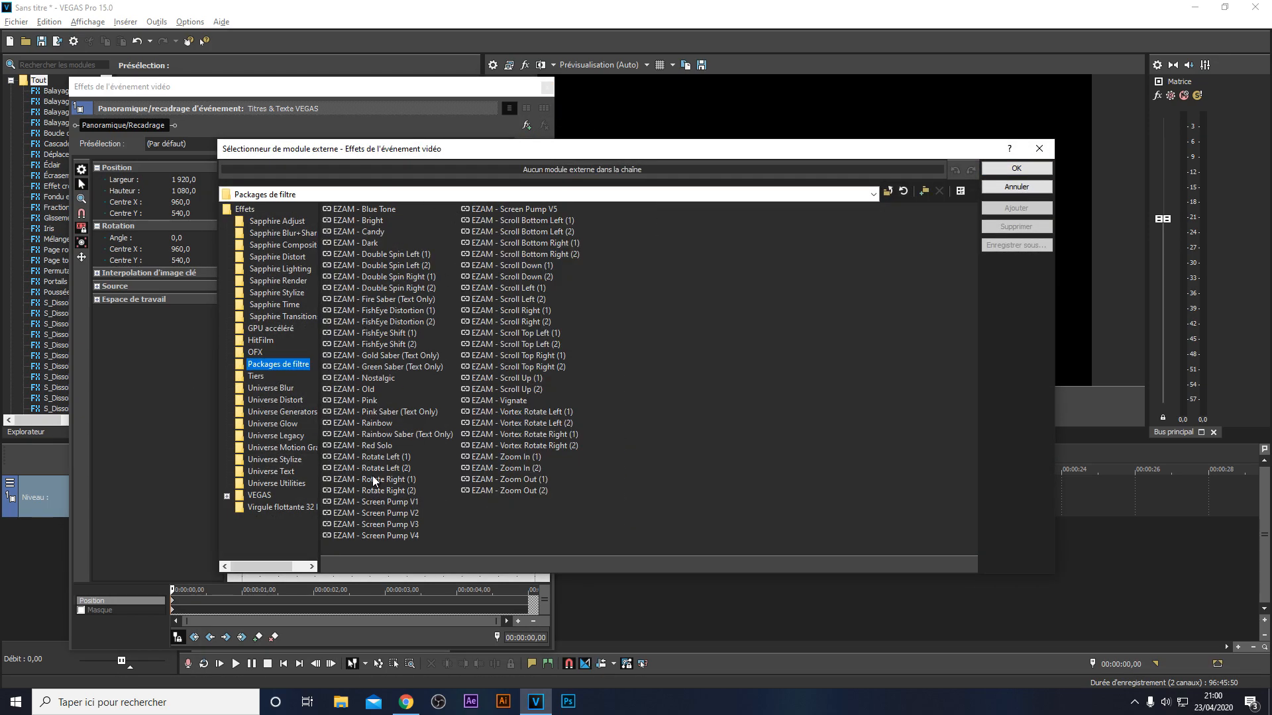
{"action": "left_click", "coordinate": [389, 358]}
{"action": "left_click", "coordinate": [993, 210]}
{"action": "left_click", "coordinate": [1017, 169]}
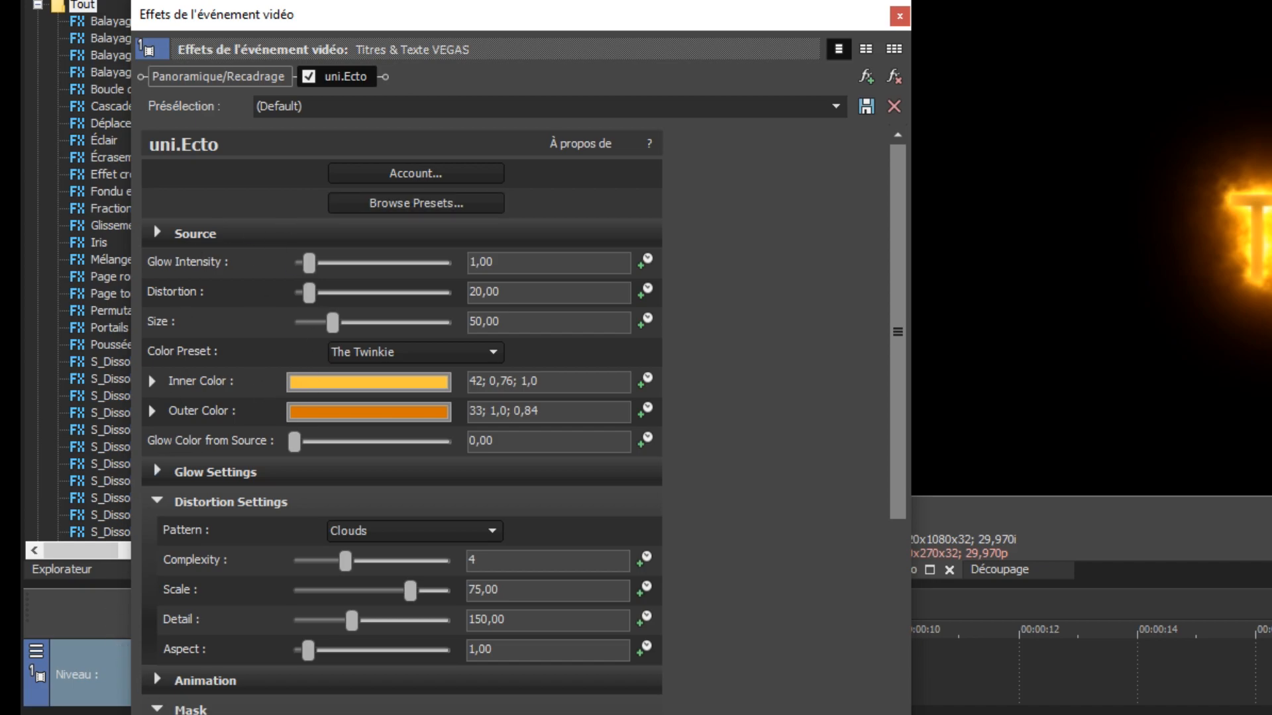
{"action": "left_click_drag", "start_coordinate": [897, 474], "coordinate": [901, 555]}
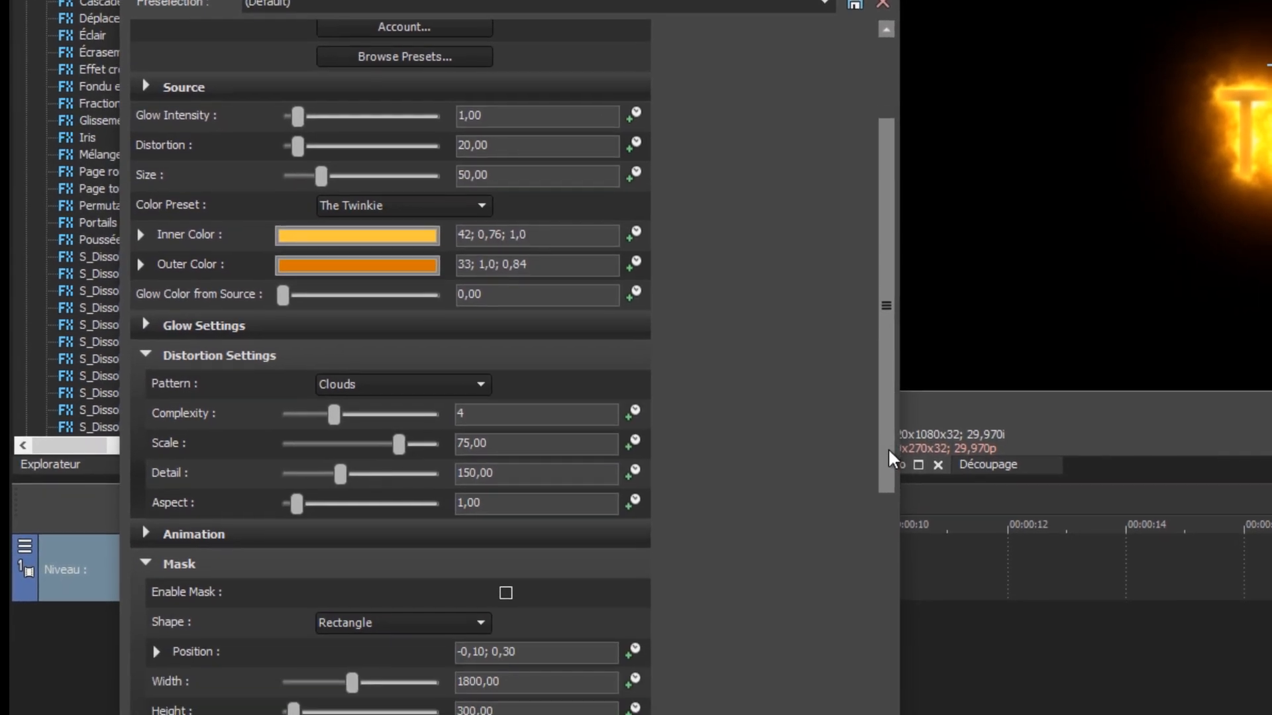
{"action": "left_click_drag", "start_coordinate": [888, 448], "coordinate": [905, 714]}
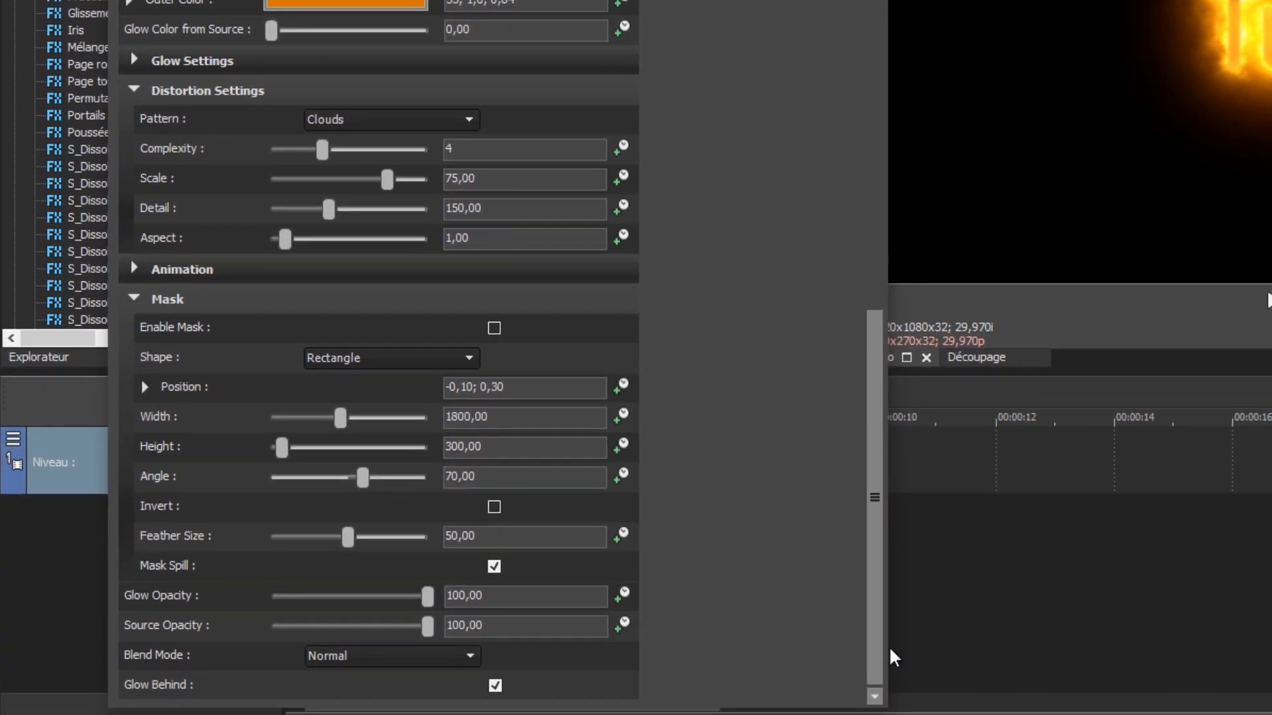
{"action": "left_click_drag", "start_coordinate": [889, 650], "coordinate": [839, 225]}
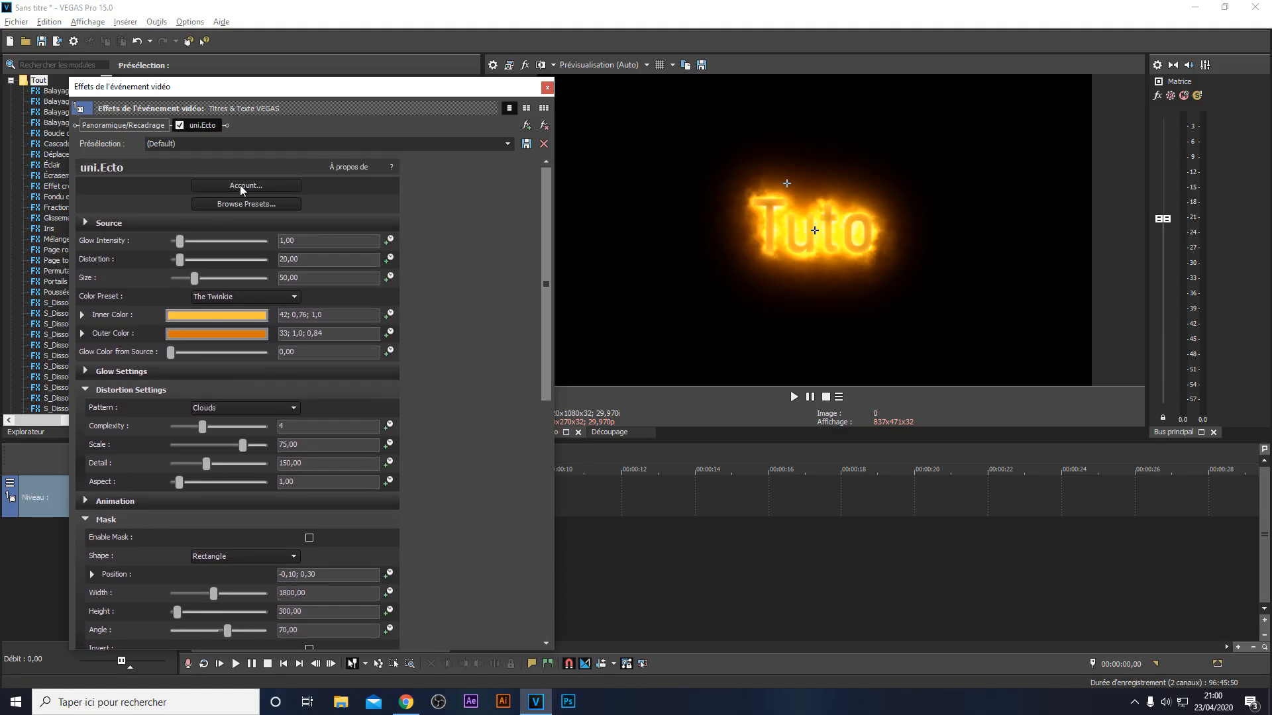
{"action": "left_click", "coordinate": [548, 88]}
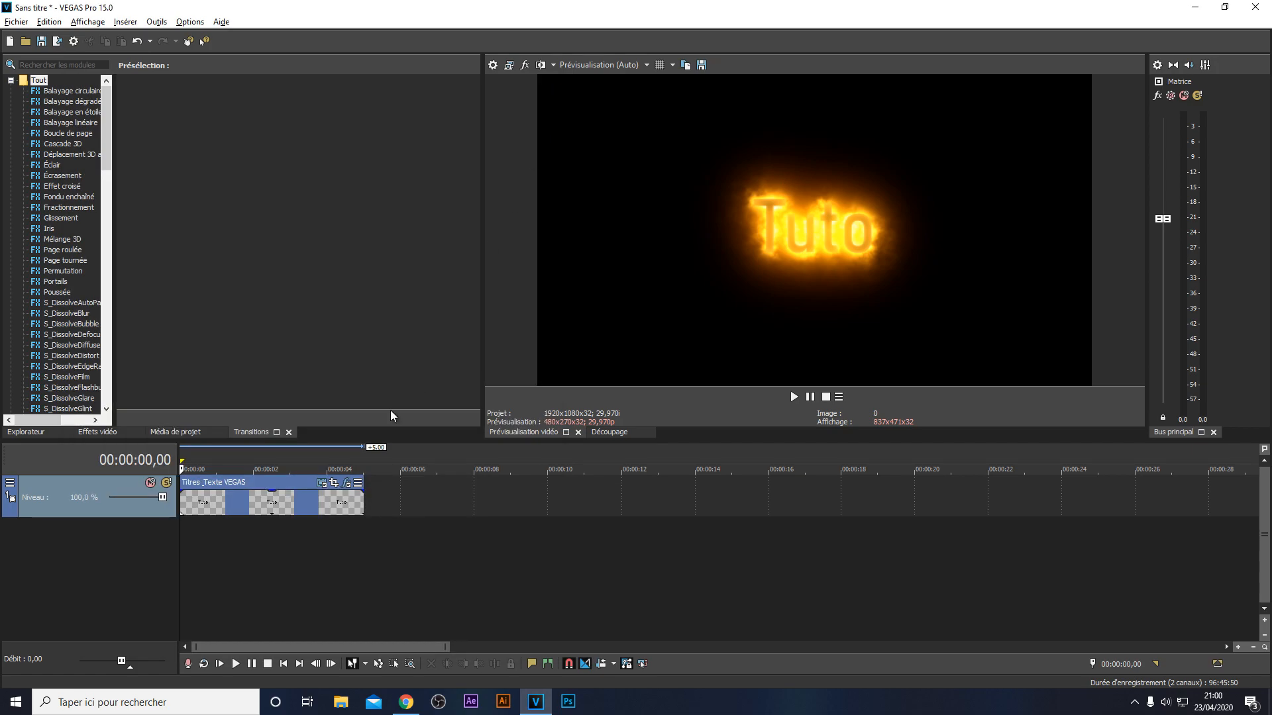
Step: Extend the end of the title event by about 28 frames and play back the glowing text
{"action": "left_click_drag", "start_coordinate": [363, 501], "coordinate": [398, 501]}
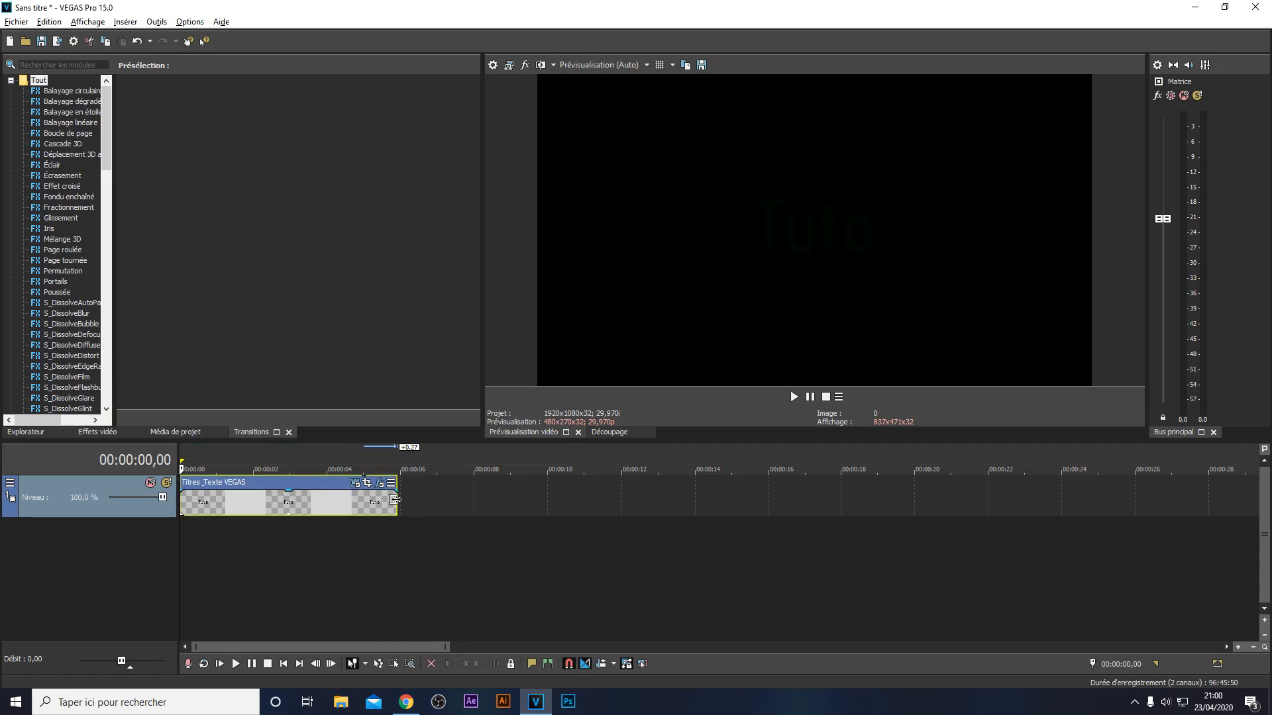
{"action": "key", "text": "space"}
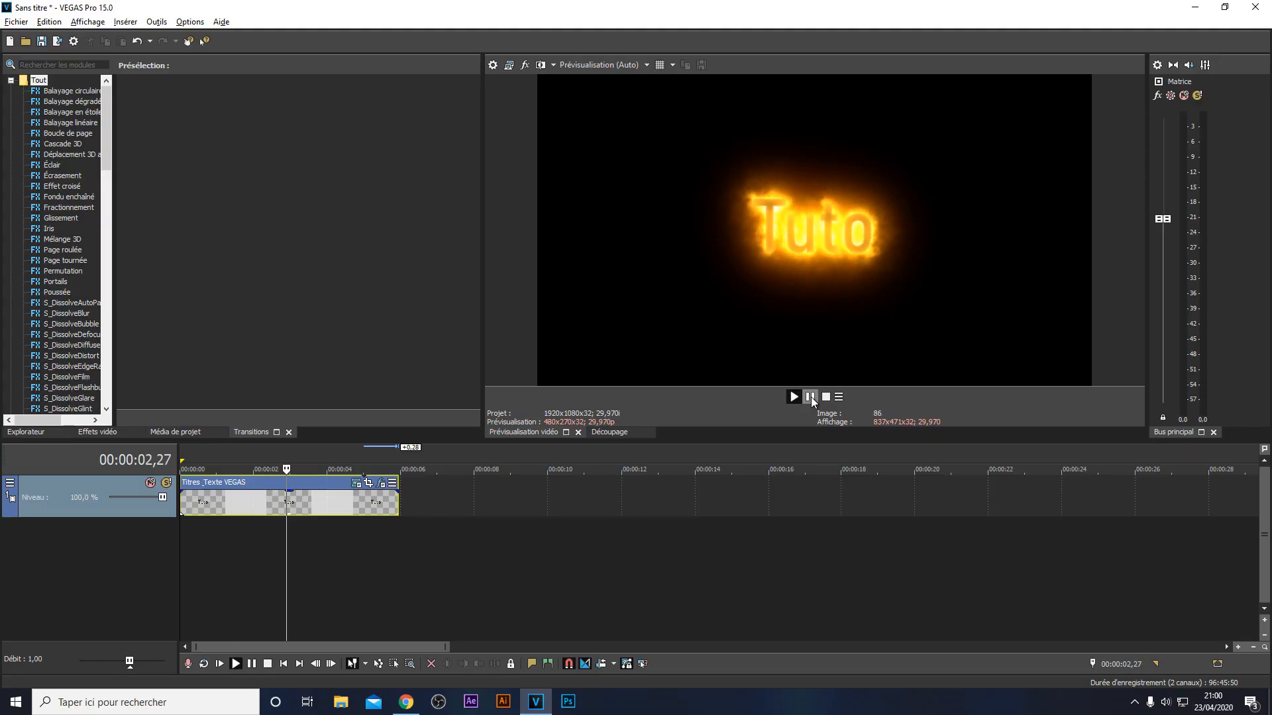
{"action": "left_click", "coordinate": [811, 396]}
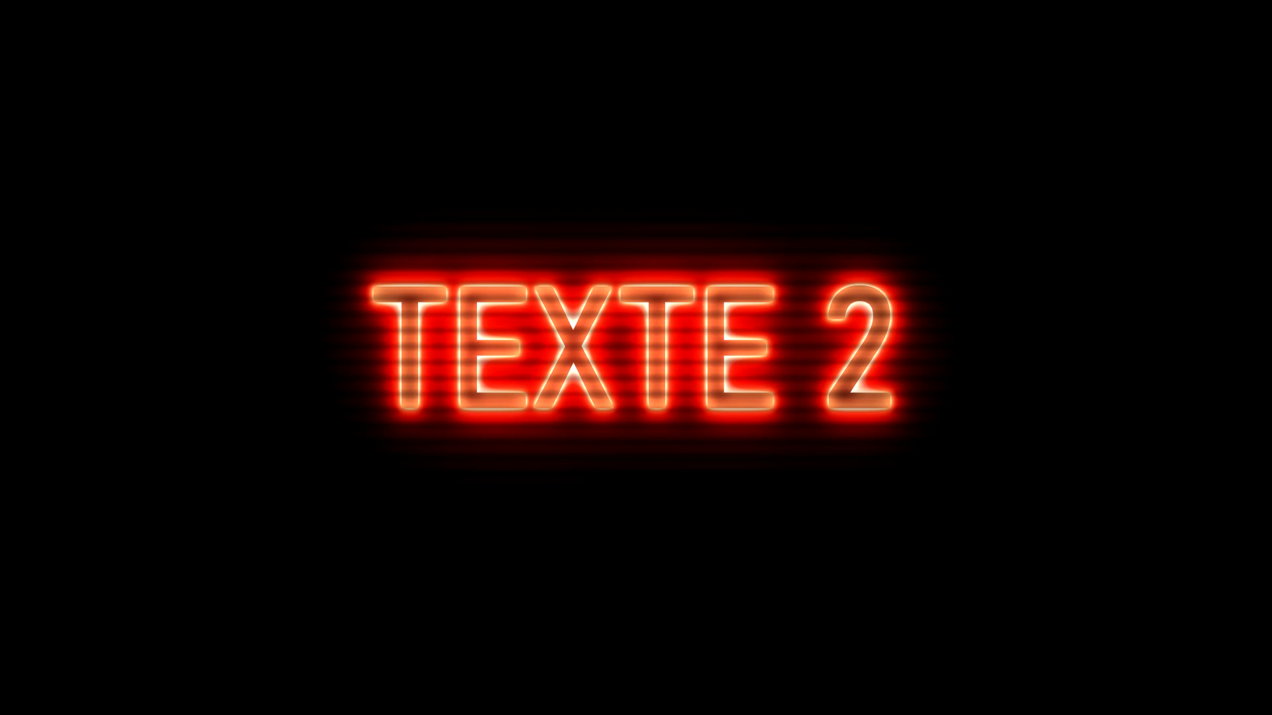
Step: Return the playhead to the start and load the Ecriture code créateur preset in the title event's uni.Ecto effect
{"action": "right_click", "coordinate": [201, 496]}
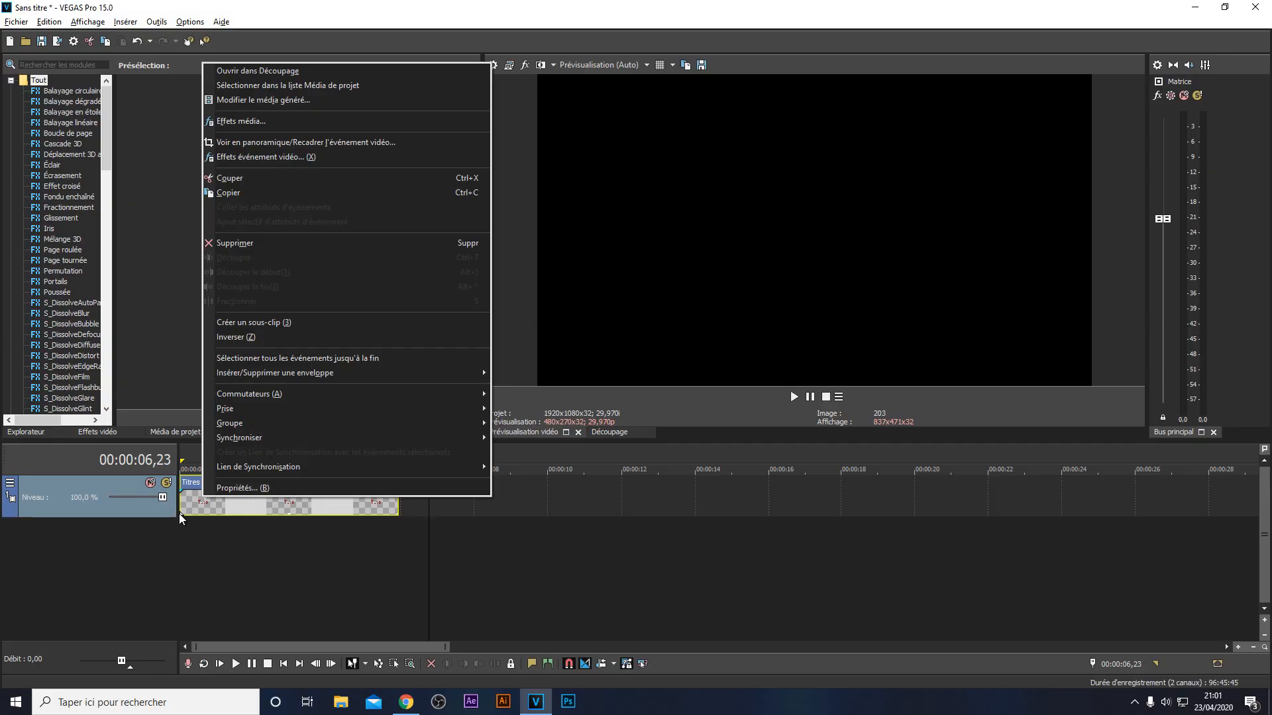
{"action": "left_click", "coordinate": [179, 514]}
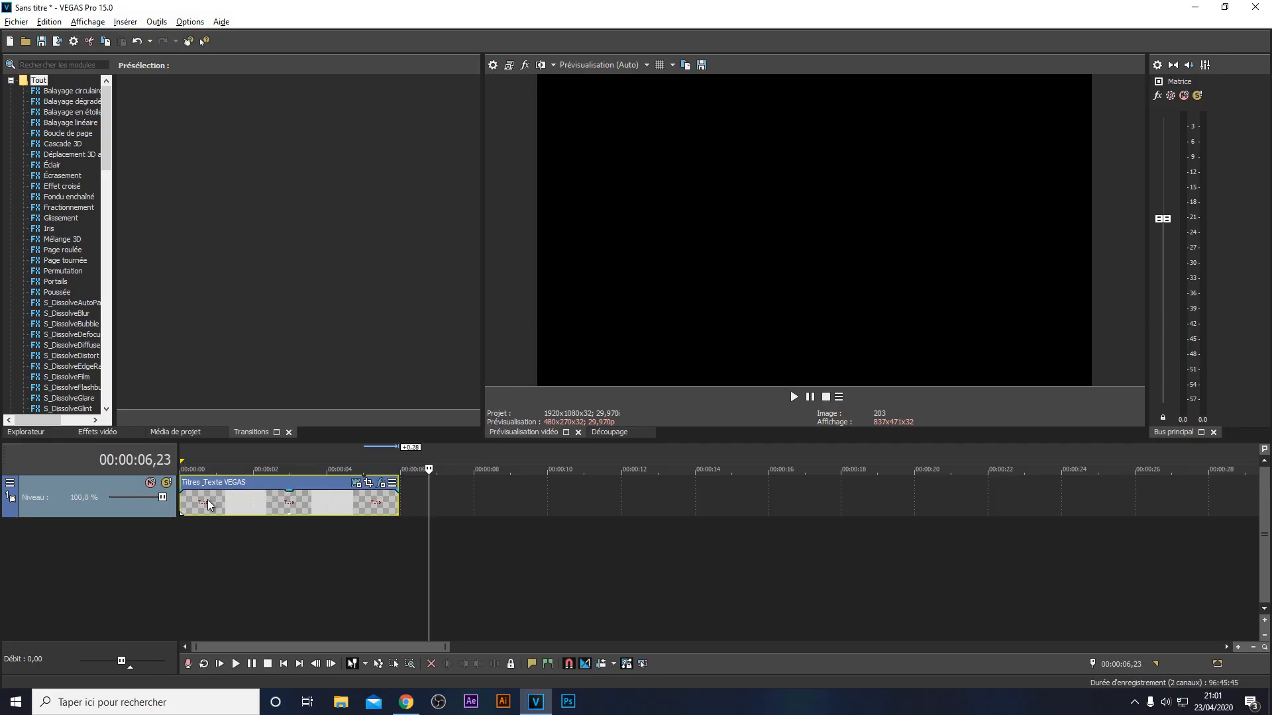
{"action": "left_click", "coordinate": [183, 503]}
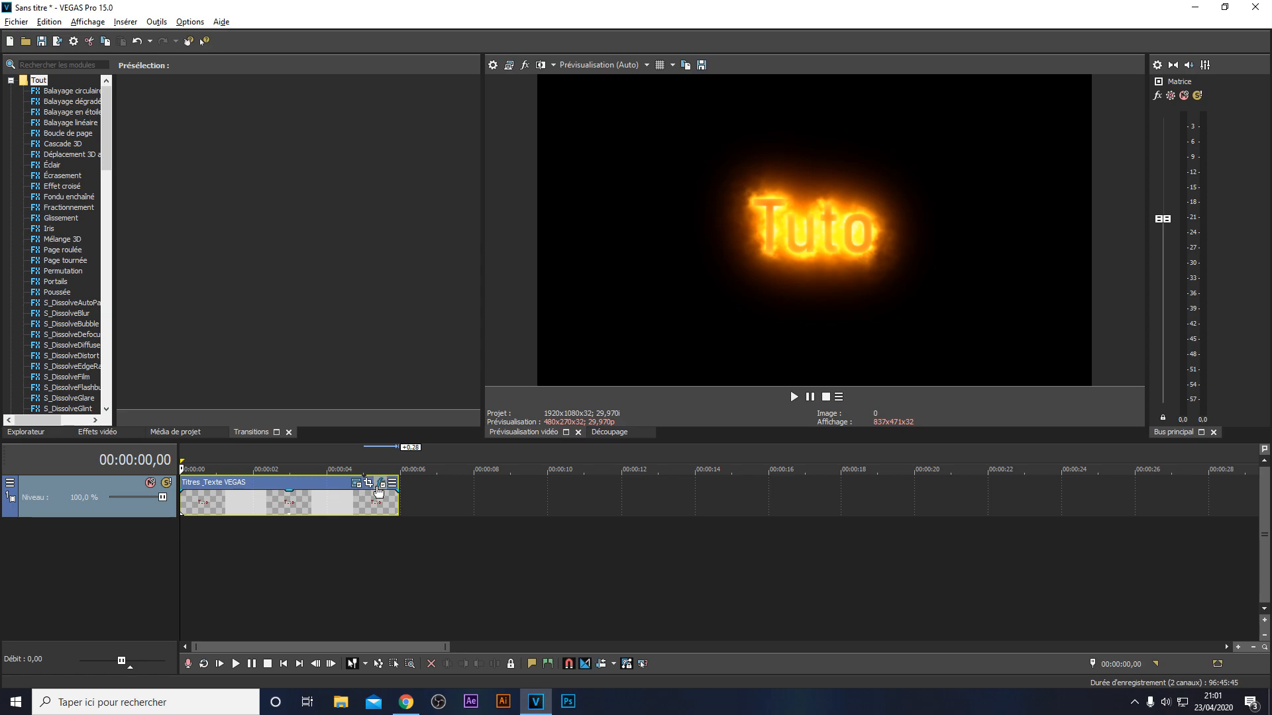
{"action": "left_click", "coordinate": [380, 487]}
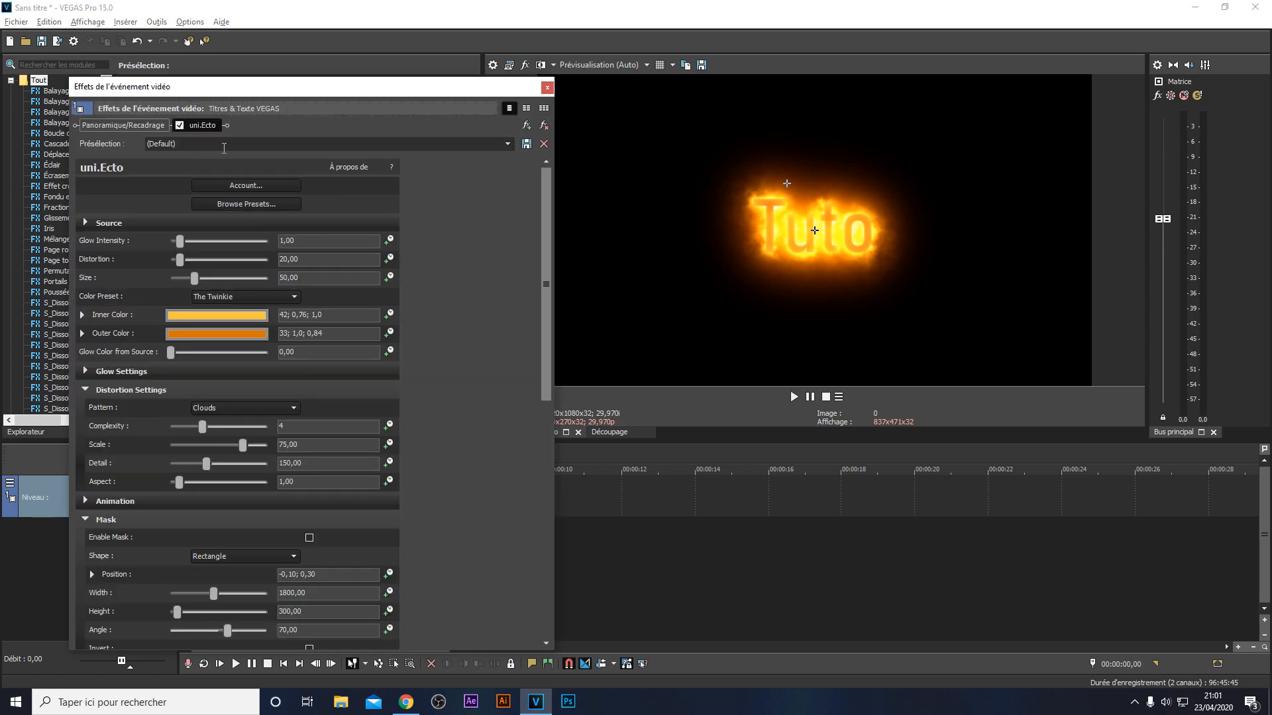
{"action": "left_click", "coordinate": [507, 144]}
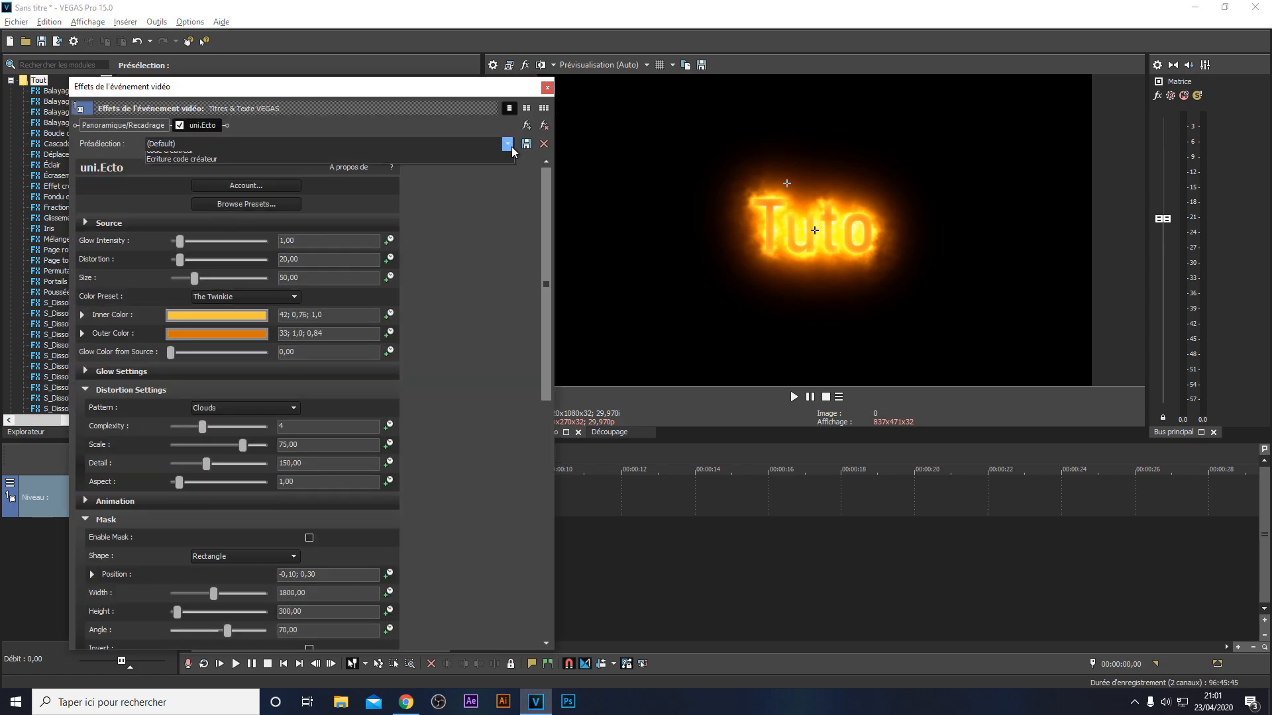
{"action": "left_click", "coordinate": [468, 175]}
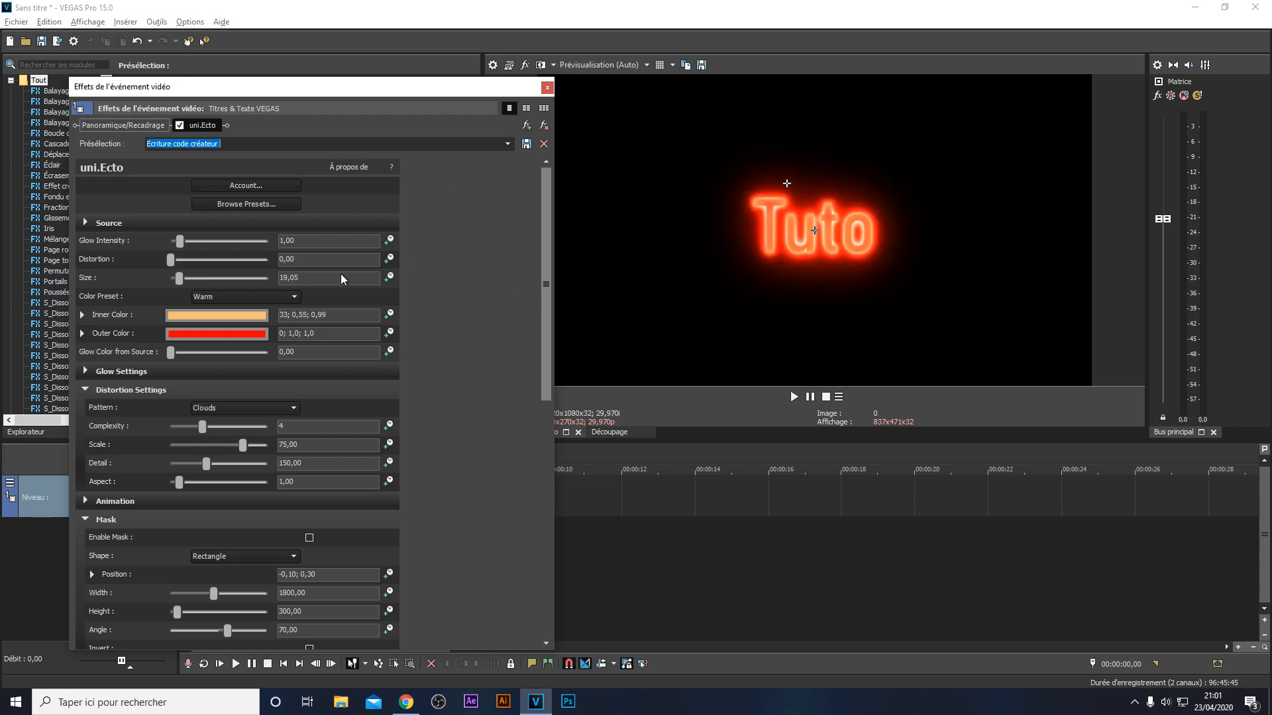
{"action": "left_click_drag", "start_coordinate": [546, 312], "coordinate": [557, 491]}
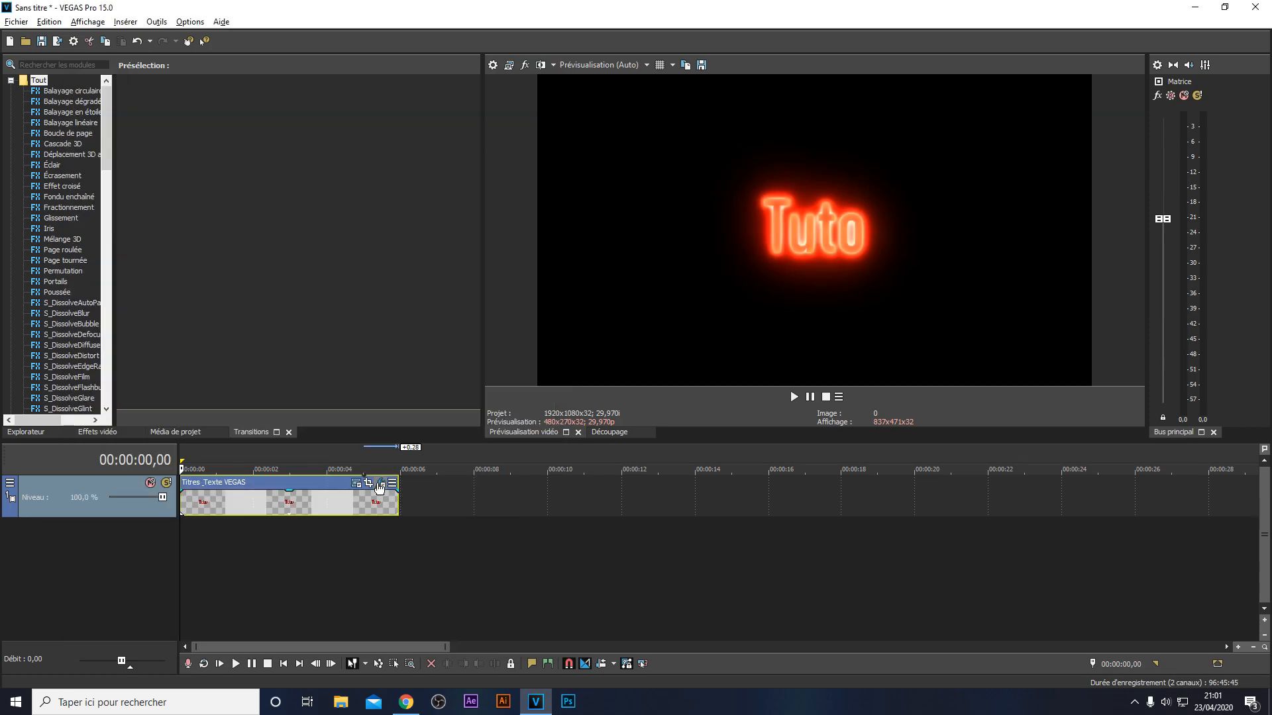
Step: Add the Simulateur de télévision VEGAS effect after uni.Ecto in the title event's effect chain
{"action": "left_click", "coordinate": [379, 484]}
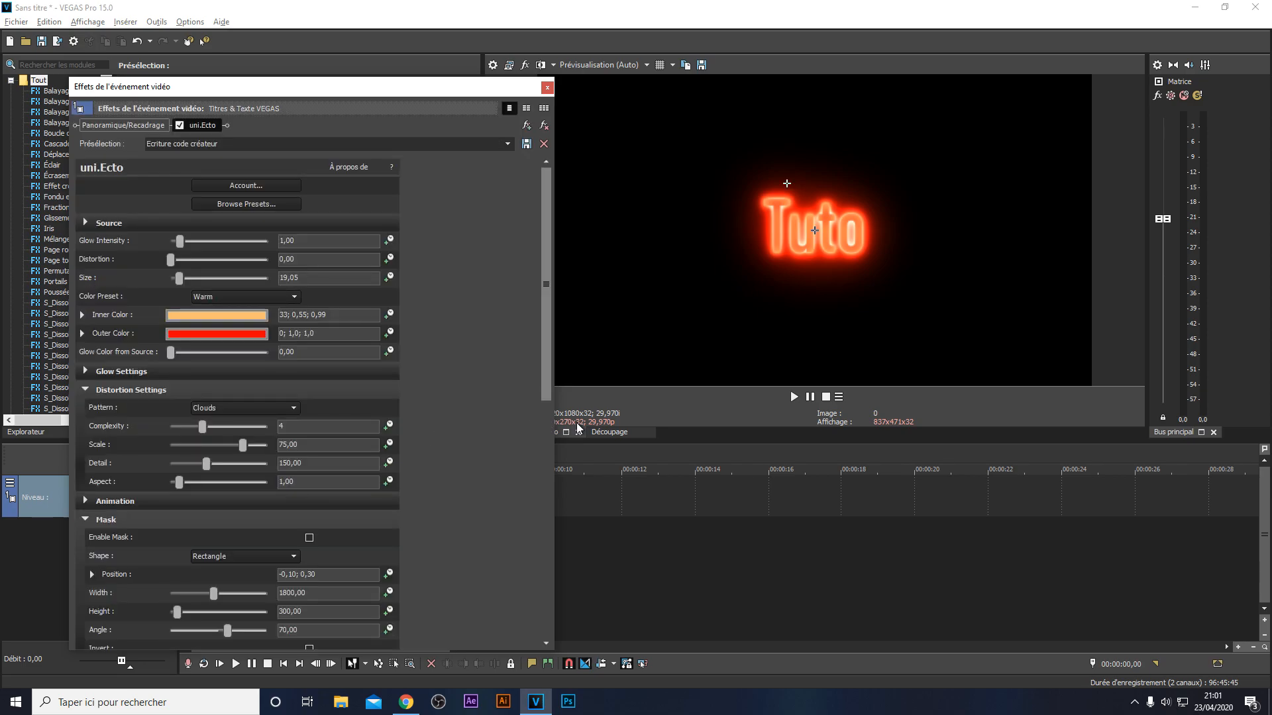
{"action": "left_click", "coordinate": [527, 125]}
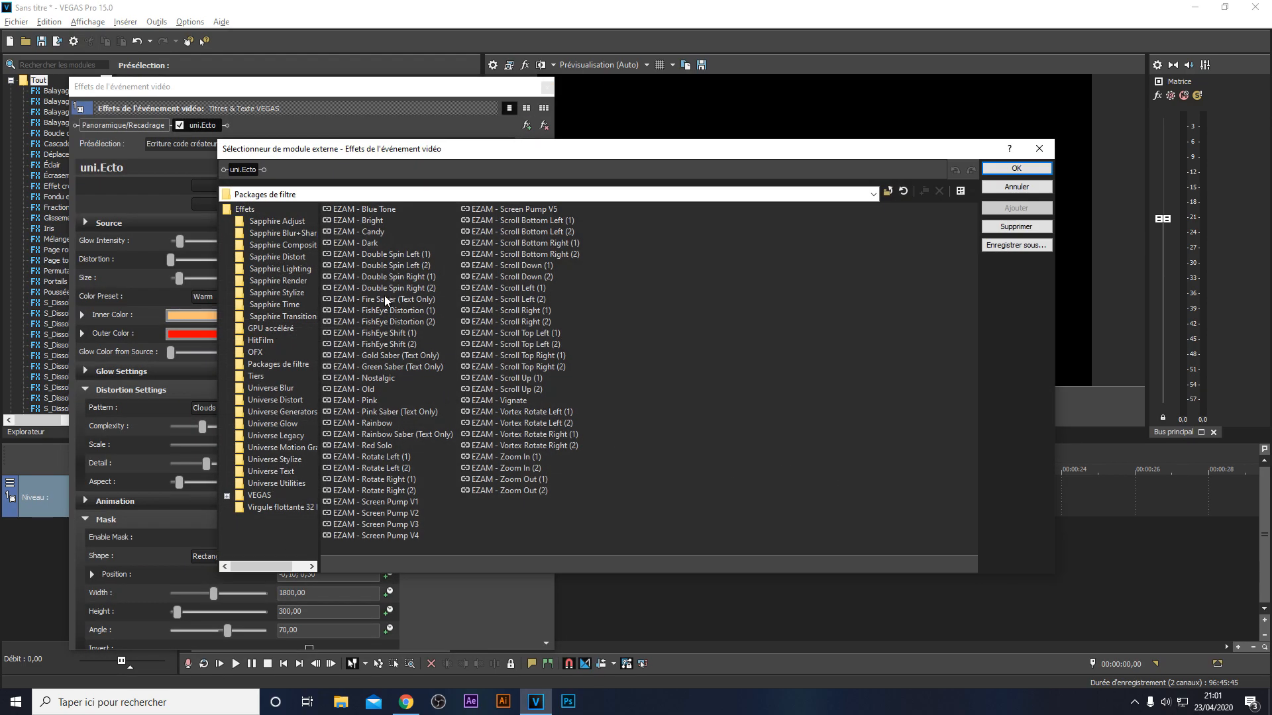
{"action": "left_click", "coordinate": [240, 211]}
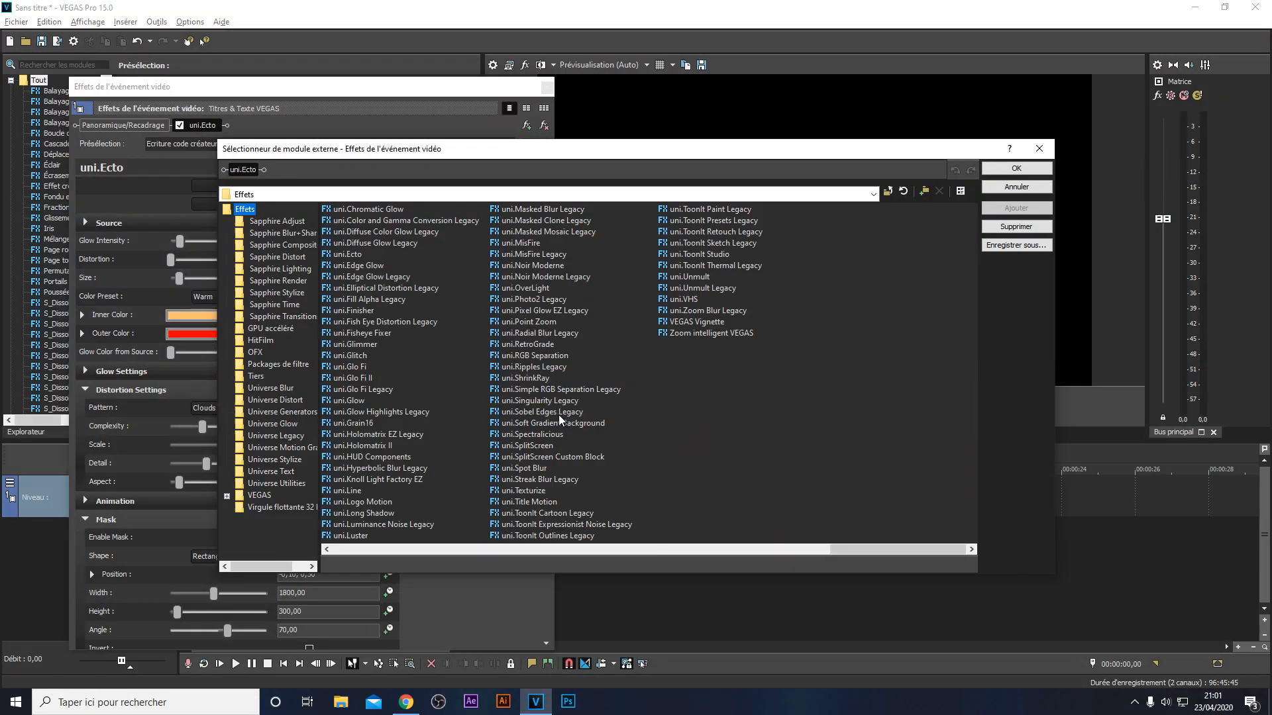
{"action": "scroll", "coordinate": [533, 400], "scroll_direction": "left", "scroll_amount": 1}
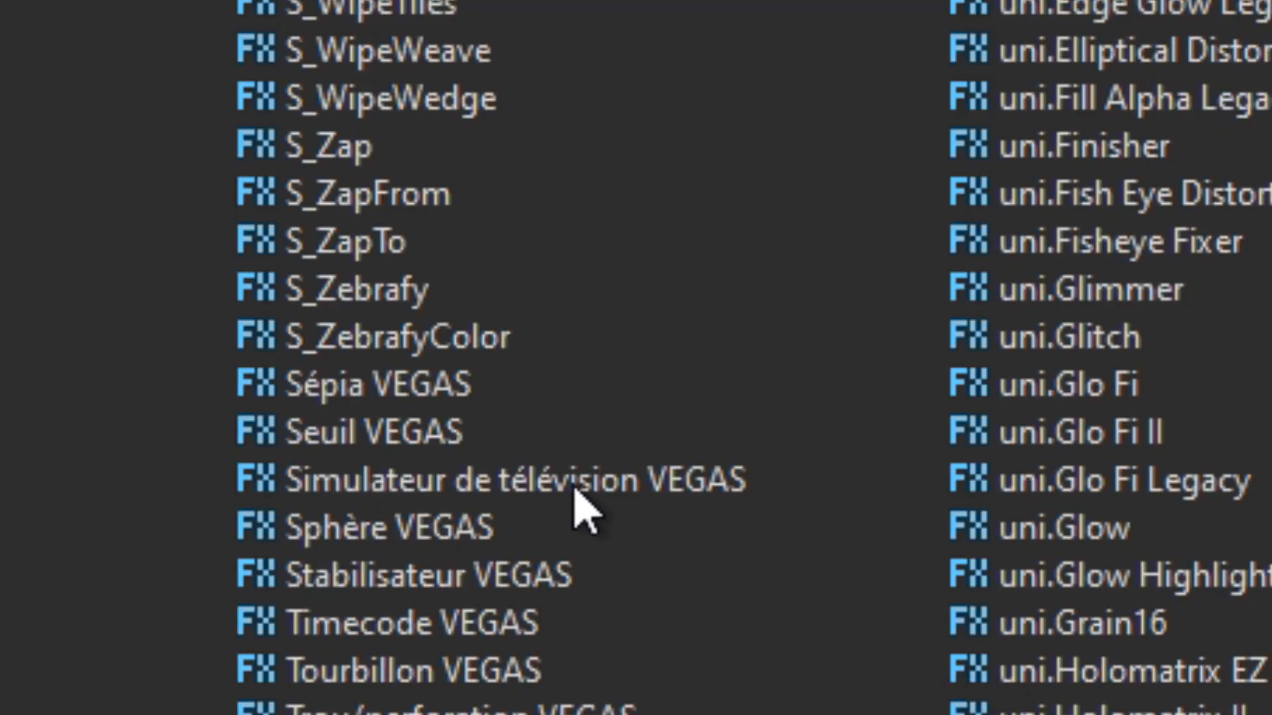
{"action": "left_click", "coordinate": [393, 390]}
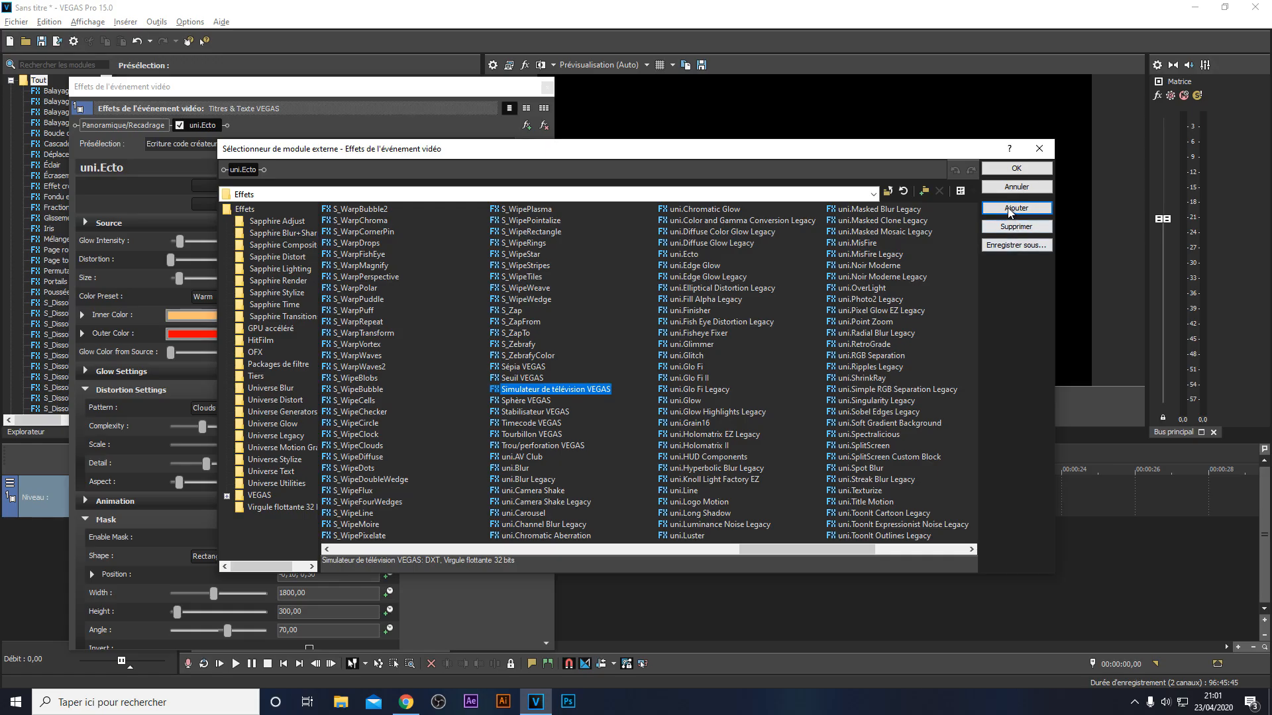
{"action": "left_click", "coordinate": [1012, 208]}
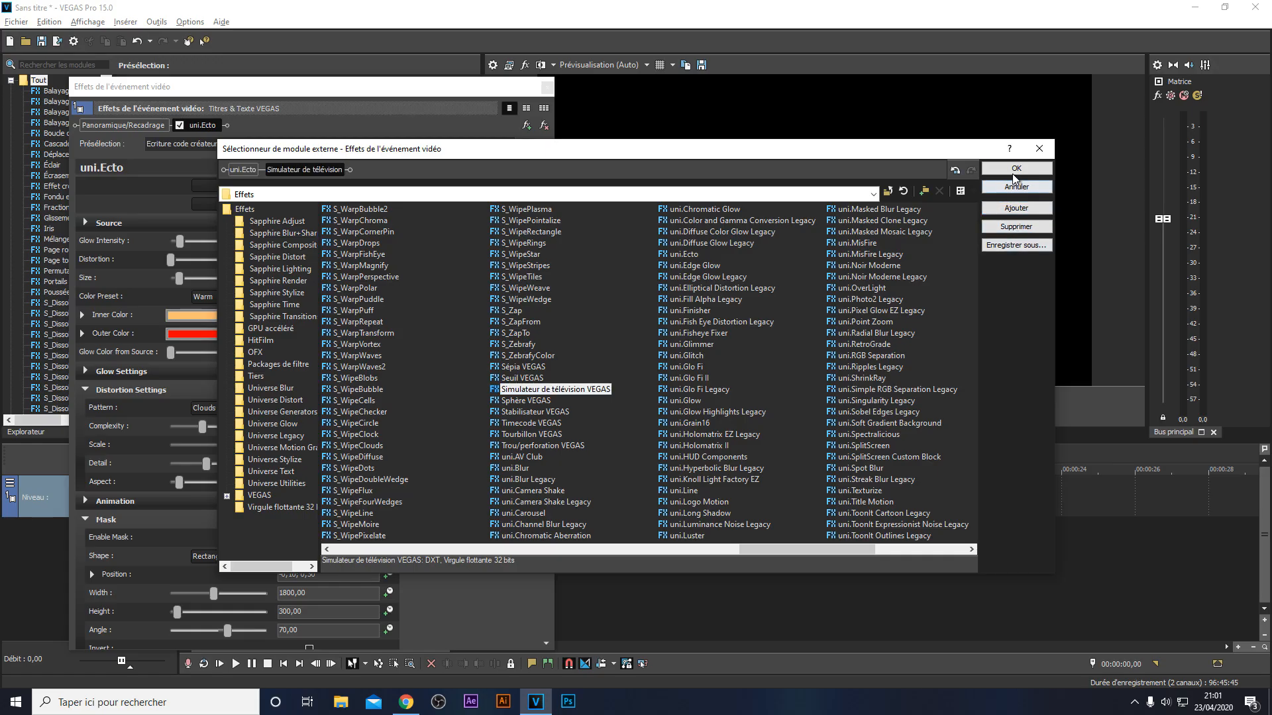
{"action": "left_click", "coordinate": [1014, 169]}
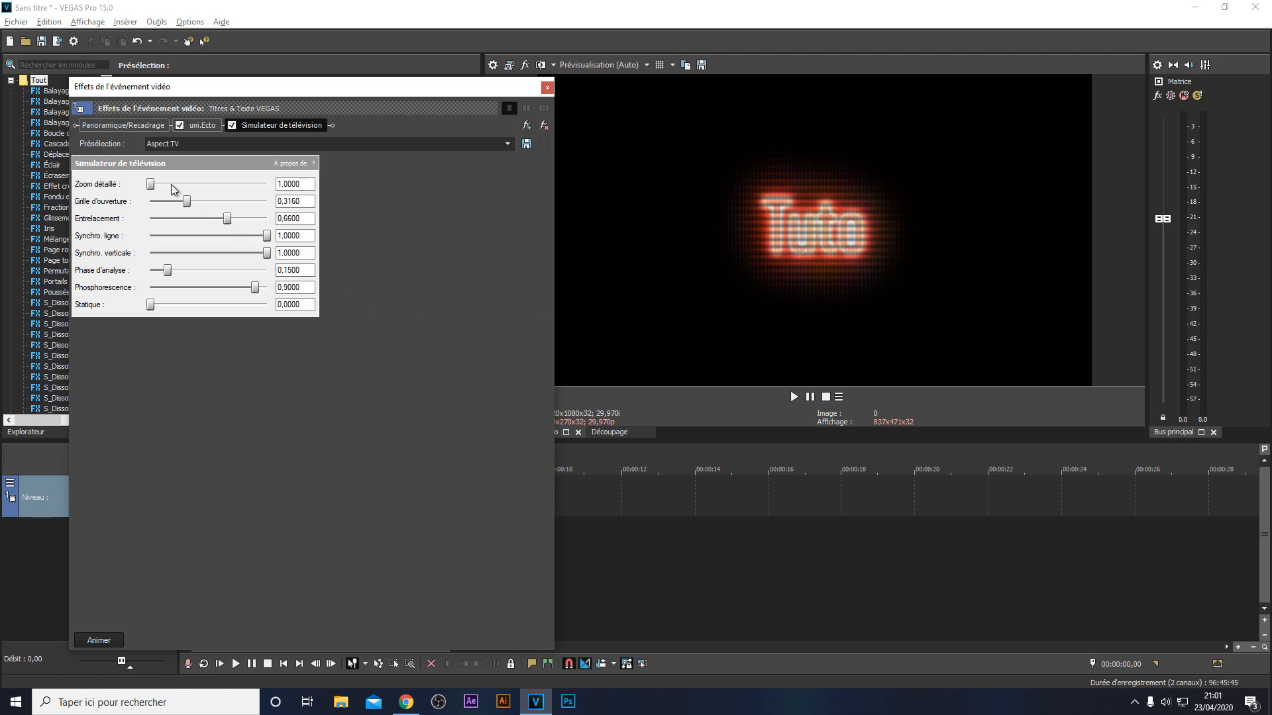
Step: Load the ecriteur code créateur preset in the television simulator, close the effects window, play the title back and return to the start
{"action": "left_click", "coordinate": [507, 144]}
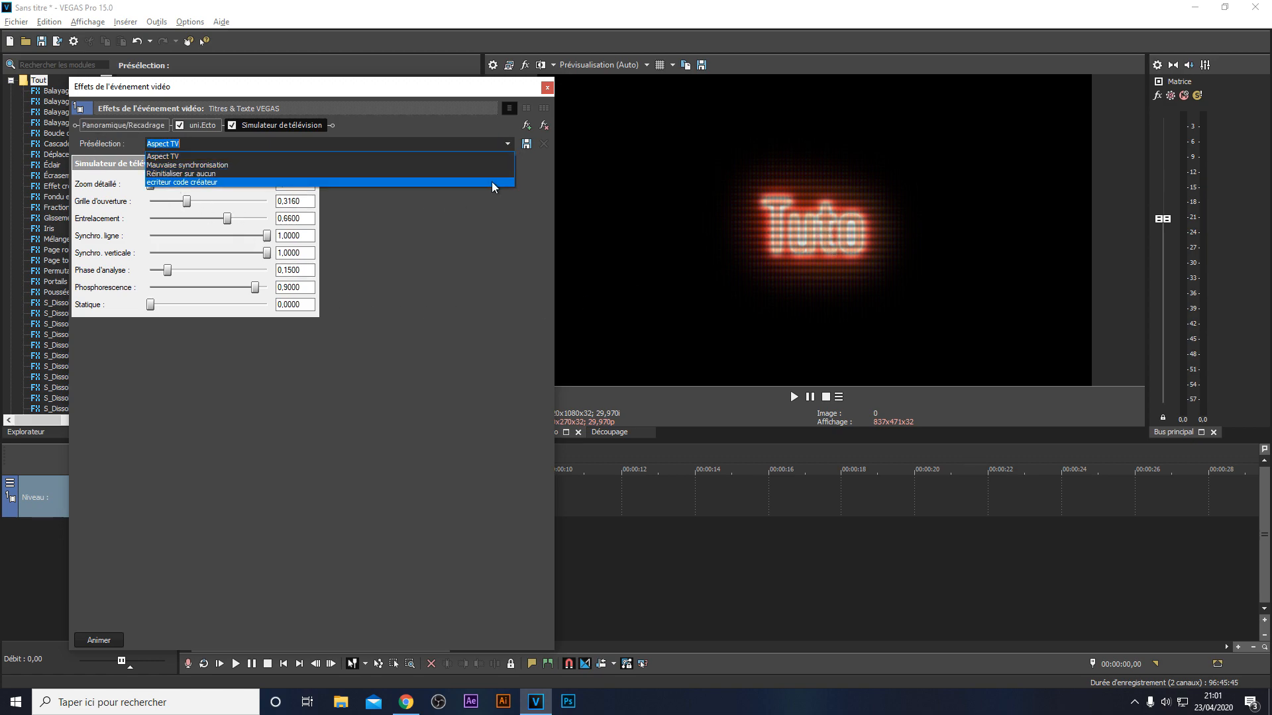
{"action": "left_click", "coordinate": [492, 181]}
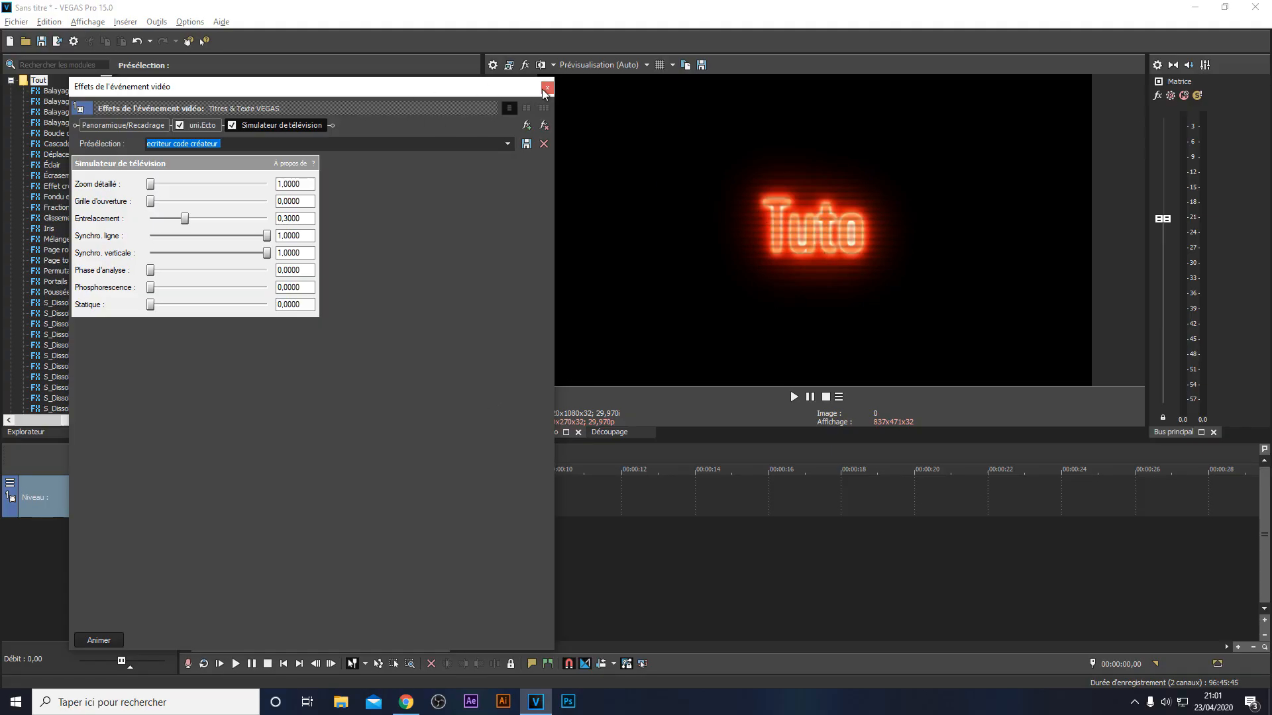
{"action": "left_click", "coordinate": [543, 88]}
{"action": "key", "text": "space"}
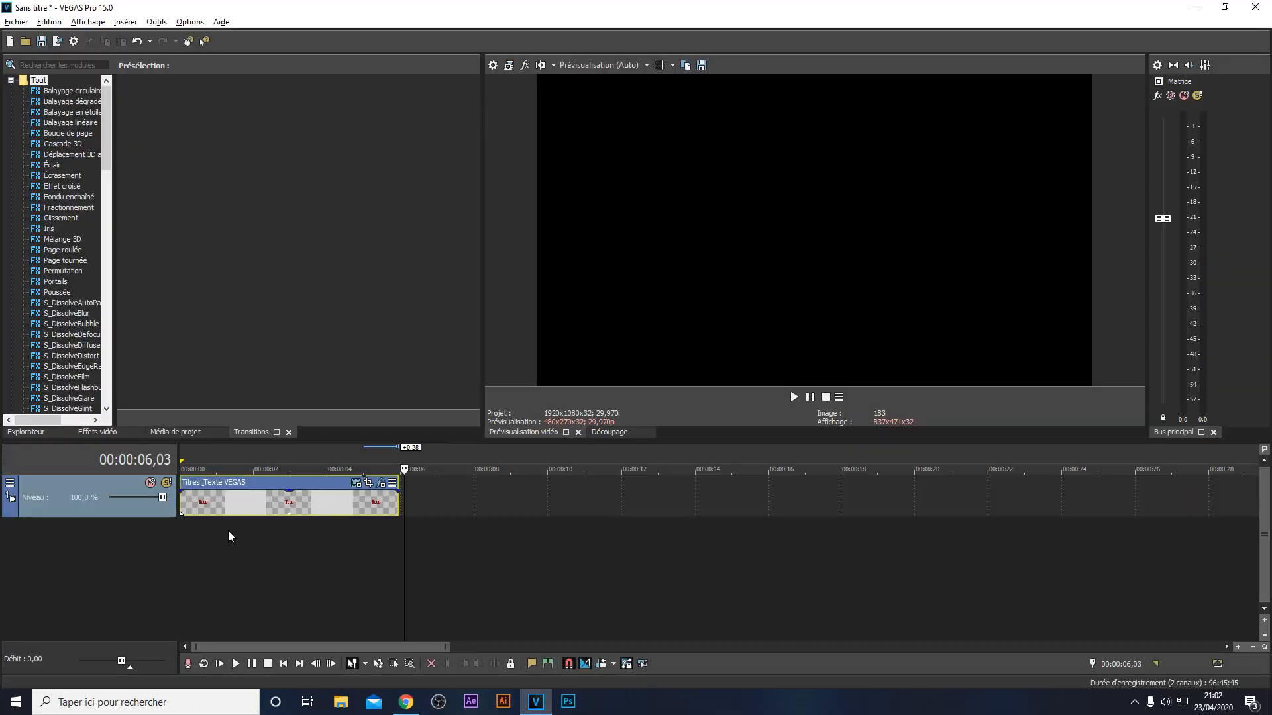
{"action": "left_click", "coordinate": [183, 454]}
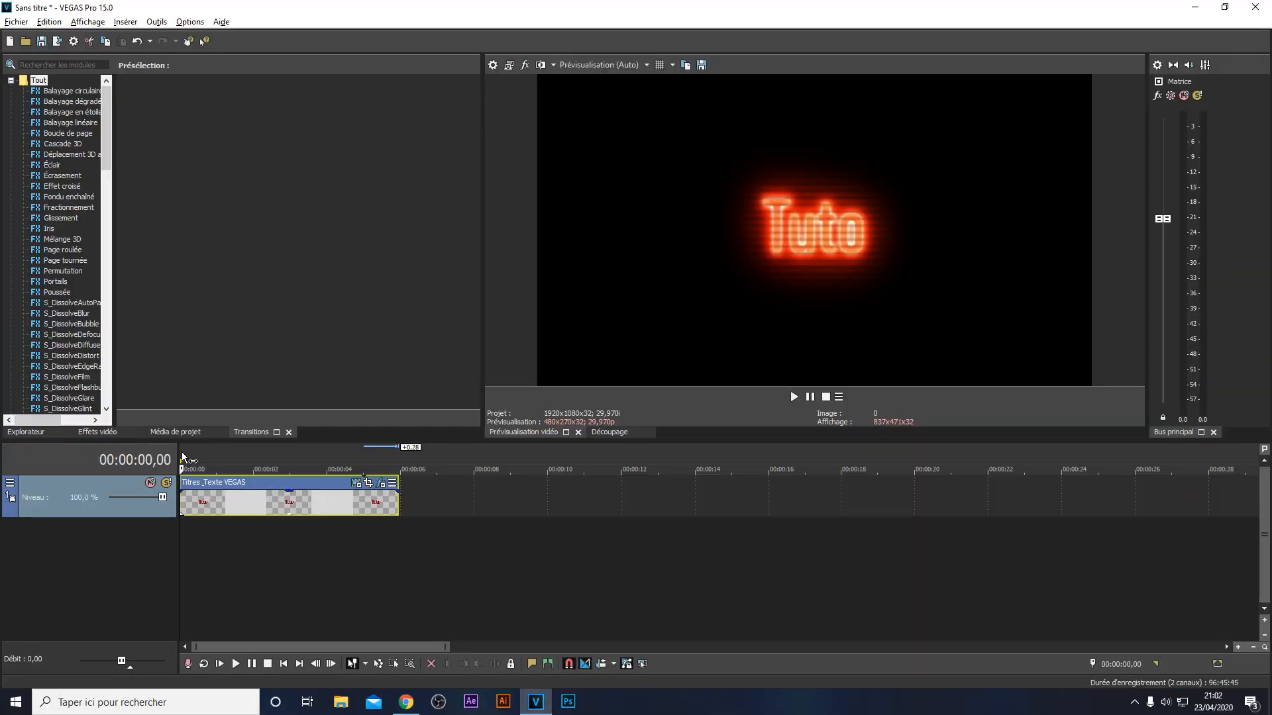
Step: Open the title event's effect chain and remove its effects
{"action": "left_click", "coordinate": [356, 483]}
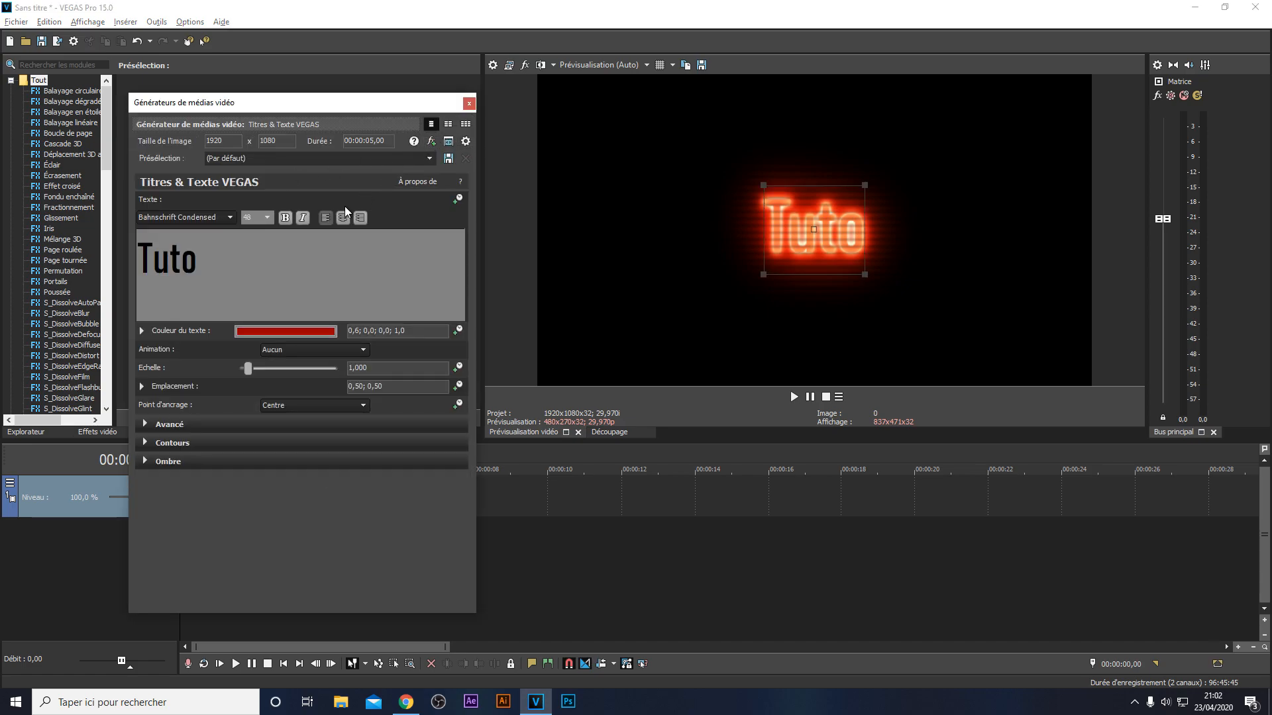
{"action": "left_click", "coordinate": [467, 106]}
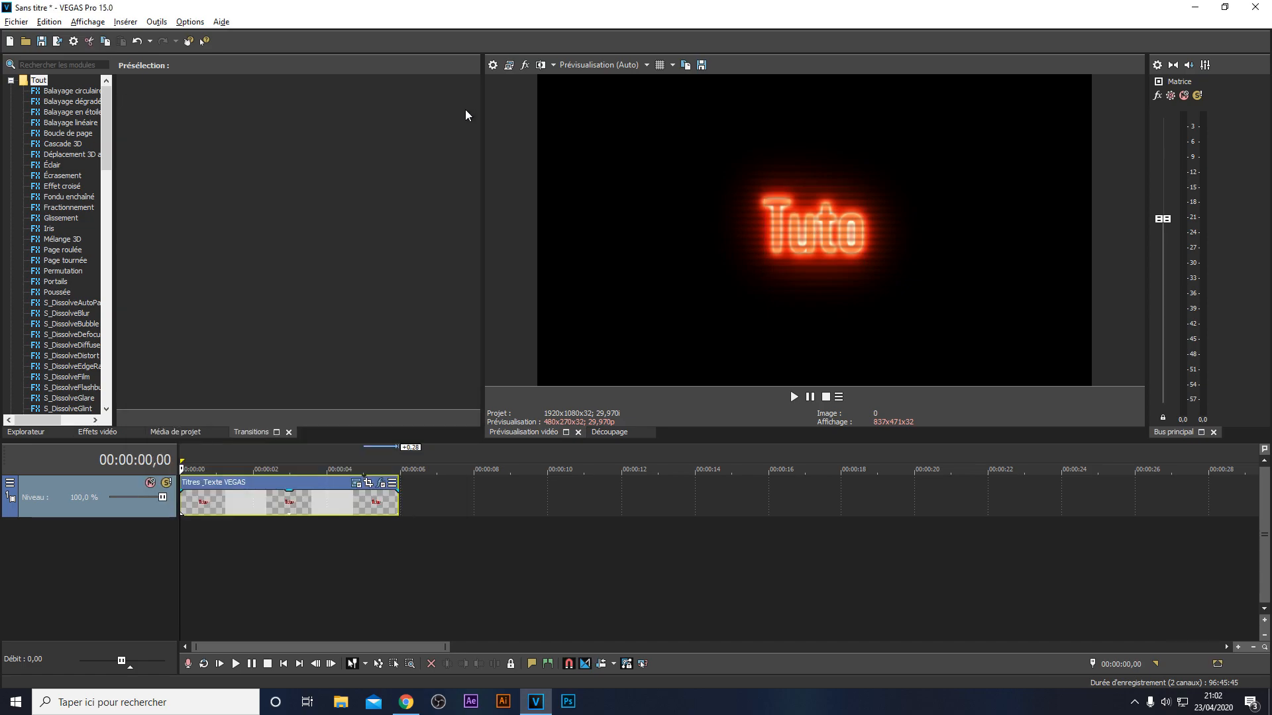
{"action": "left_click", "coordinate": [380, 484]}
{"action": "left_click", "coordinate": [544, 127]}
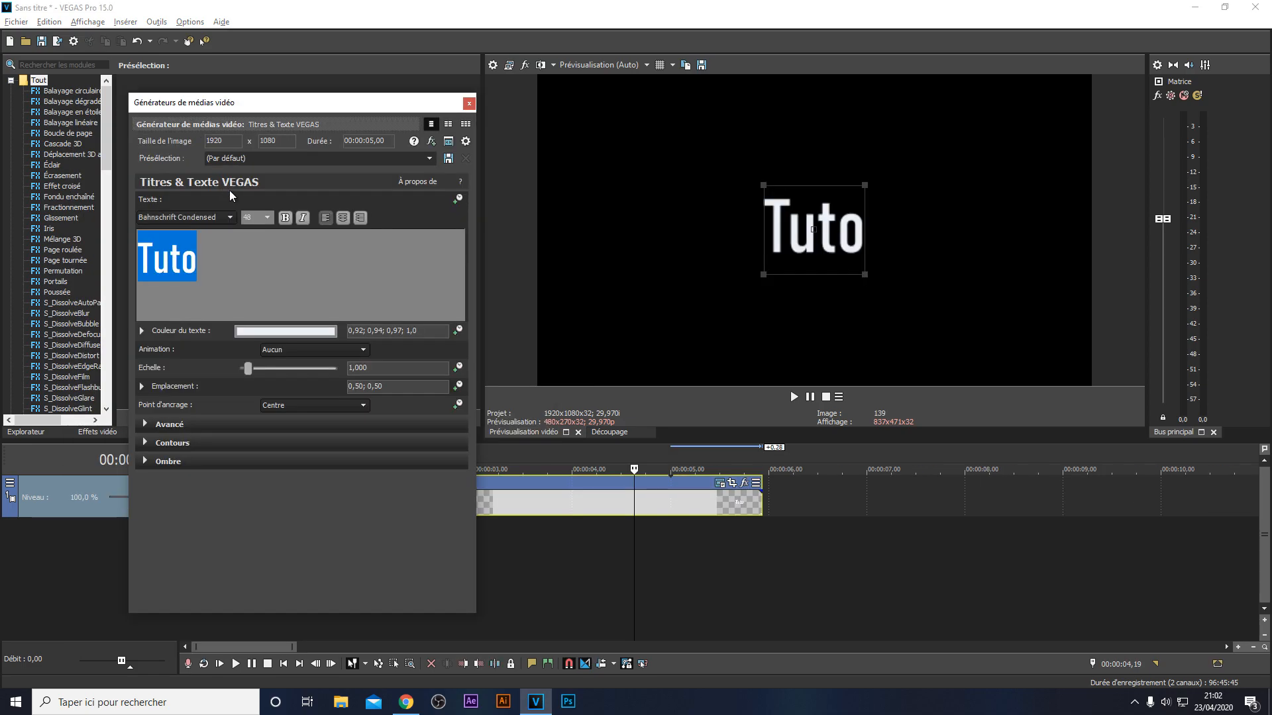
Step: Change the font of the Tuto title text to HACKED and close the text generator
{"action": "left_click", "coordinate": [228, 218]}
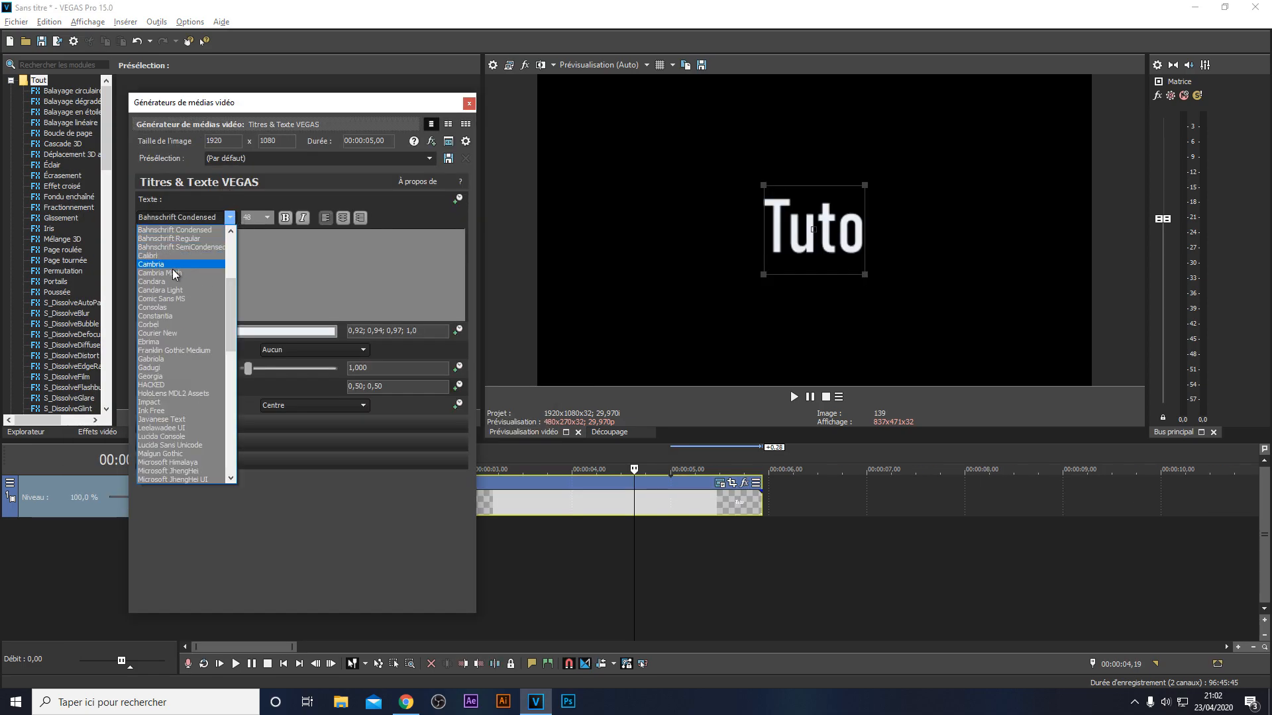
{"action": "left_click", "coordinate": [274, 321]}
{"action": "left_click", "coordinate": [225, 217]}
{"action": "scroll", "coordinate": [175, 351], "scroll_direction": "down", "scroll_amount": 7}
{"action": "scroll", "coordinate": [149, 358], "scroll_direction": "up", "scroll_amount": 2}
{"action": "left_click", "coordinate": [150, 256]}
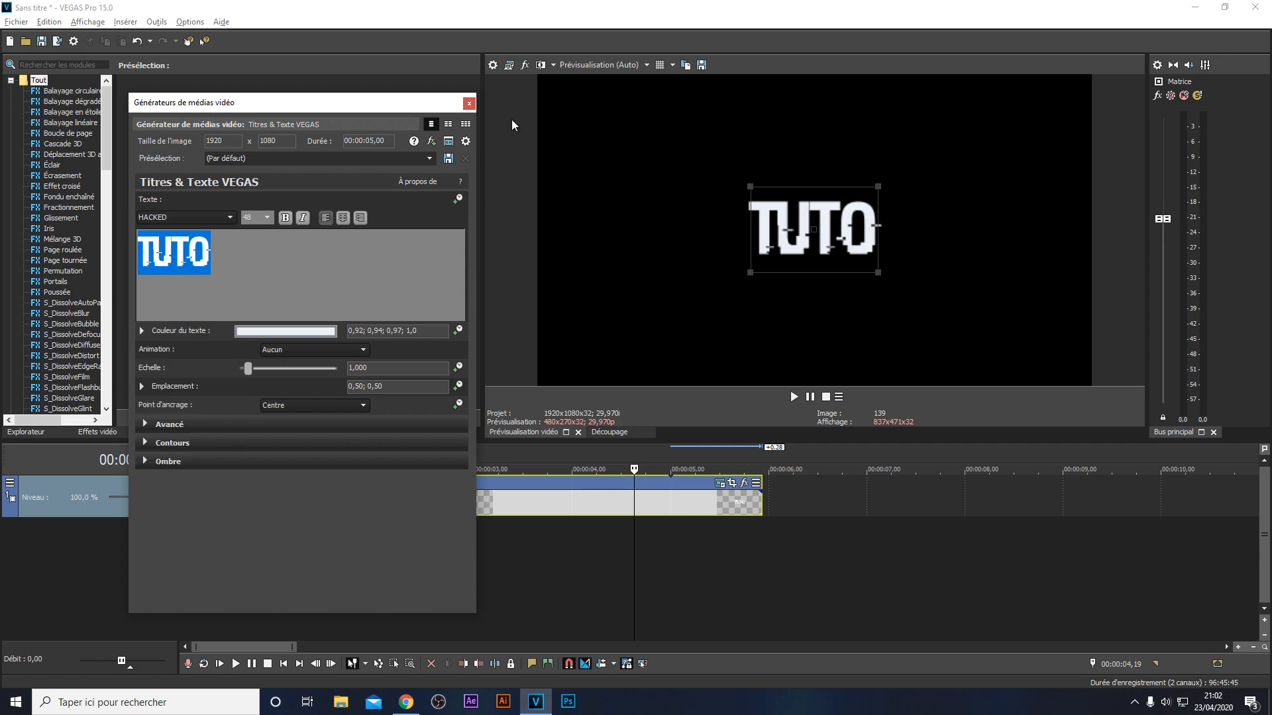
{"action": "left_click", "coordinate": [463, 103]}
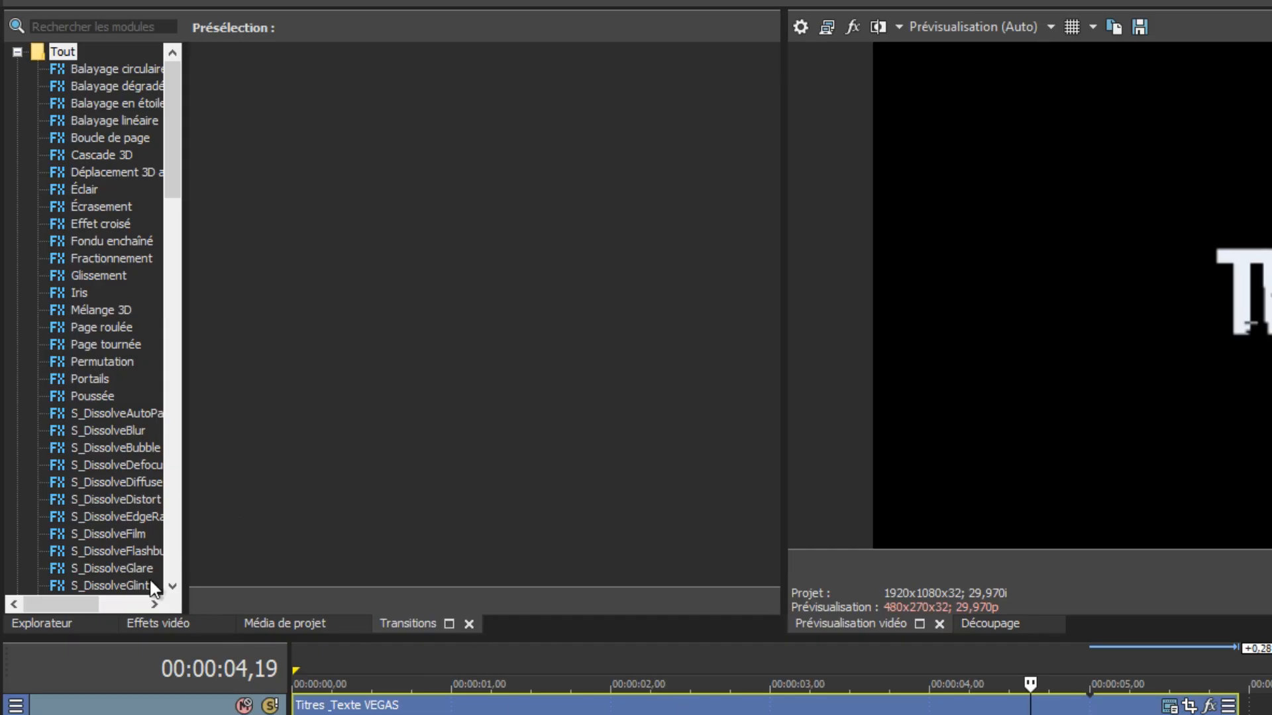
Step: Find uni.Glitch Transition among the transitions, apply it to the start of the title event and close its settings
{"action": "scroll", "coordinate": [93, 543], "scroll_direction": "down", "scroll_amount": 6}
{"action": "scroll", "coordinate": [99, 540], "scroll_direction": "down", "scroll_amount": 4}
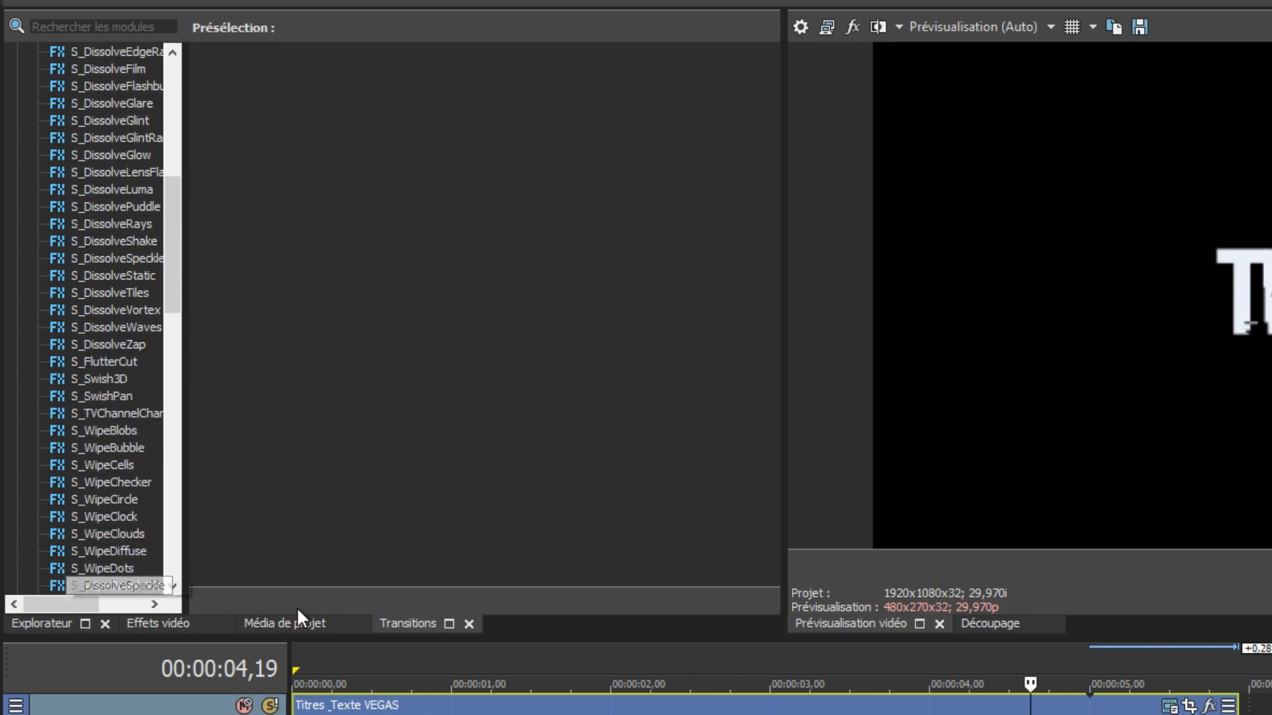
{"action": "scroll", "coordinate": [104, 537], "scroll_direction": "down", "scroll_amount": 8}
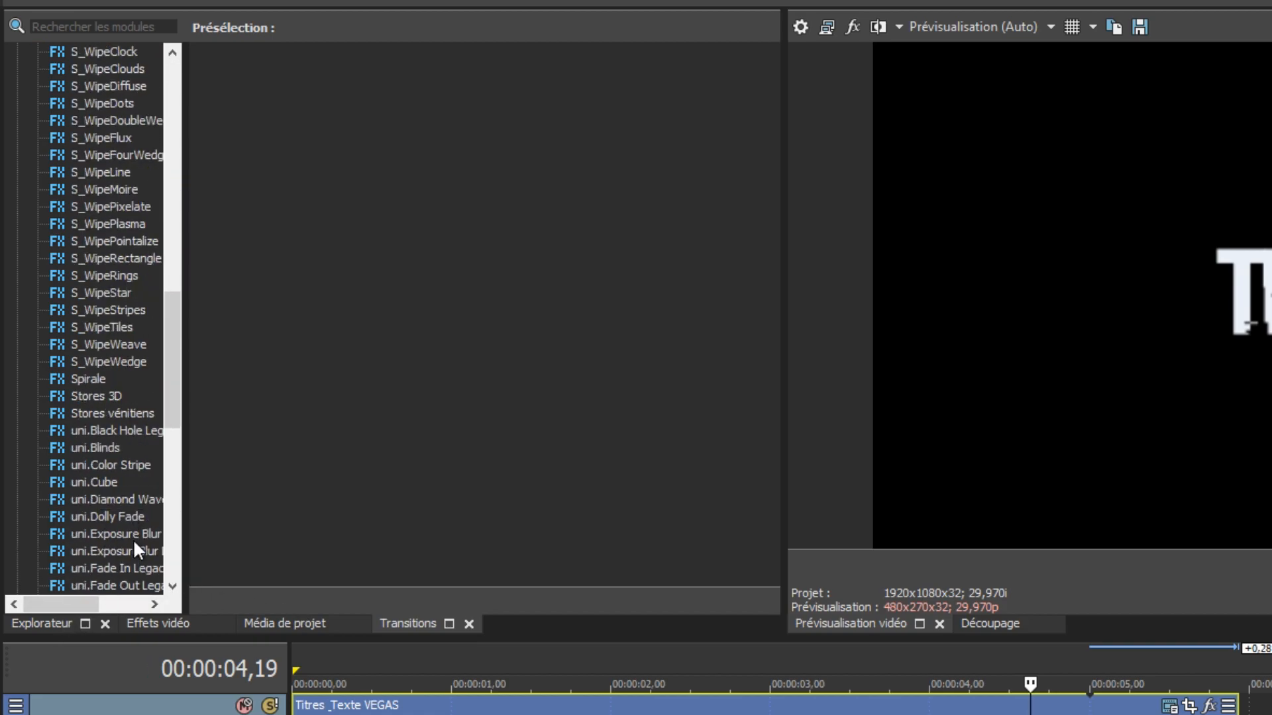
{"action": "scroll", "coordinate": [133, 540], "scroll_direction": "down", "scroll_amount": 3}
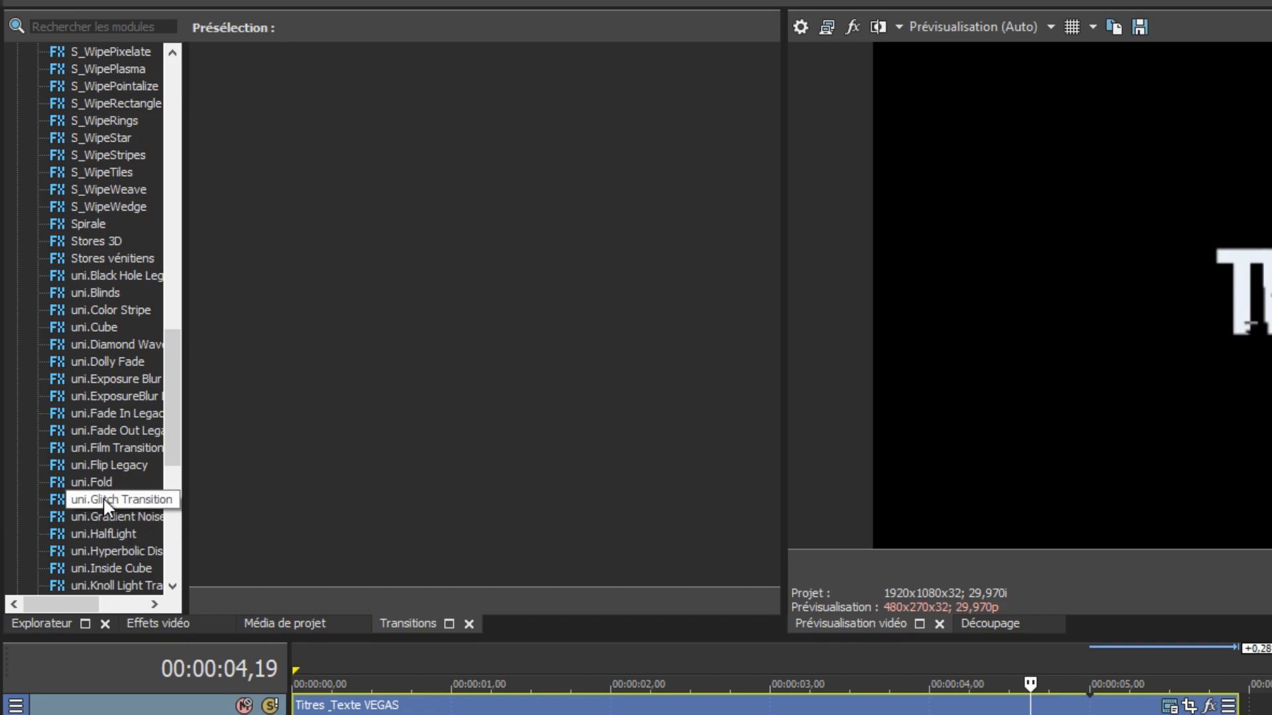
{"action": "scroll", "coordinate": [109, 371], "scroll_direction": "down", "scroll_amount": 1}
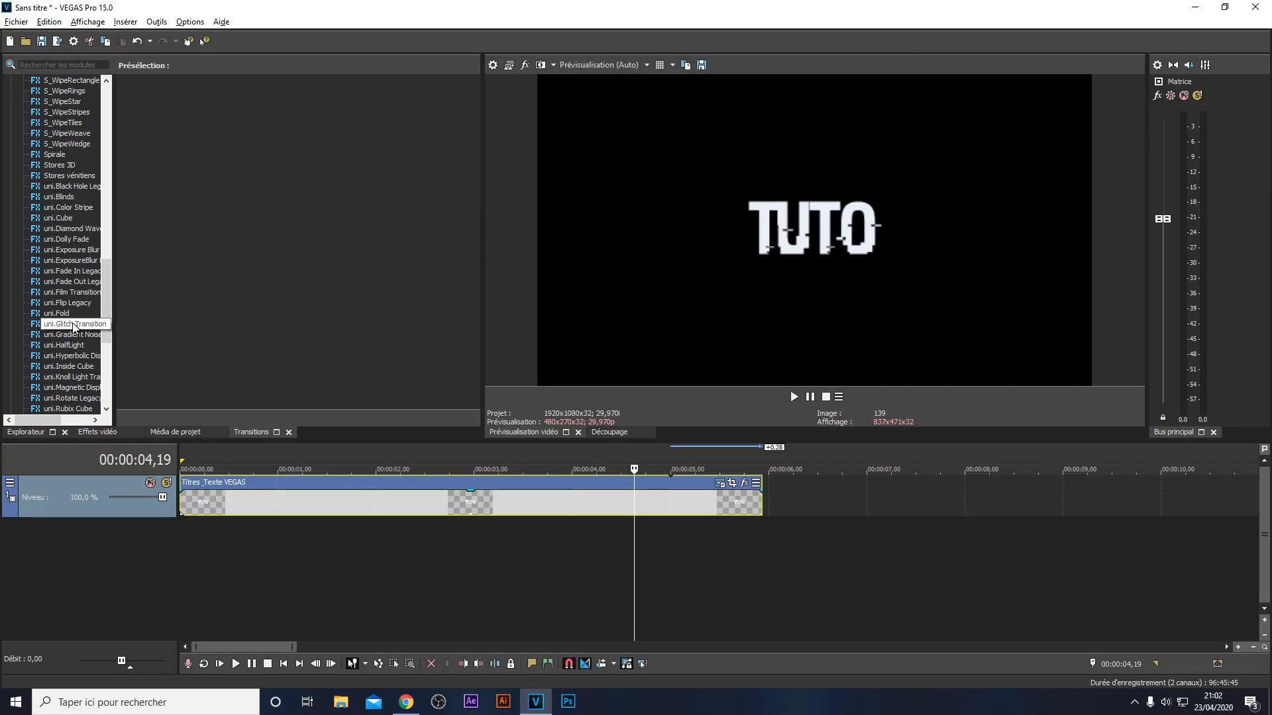
{"action": "left_click_drag", "start_coordinate": [119, 449], "coordinate": [604, 502]}
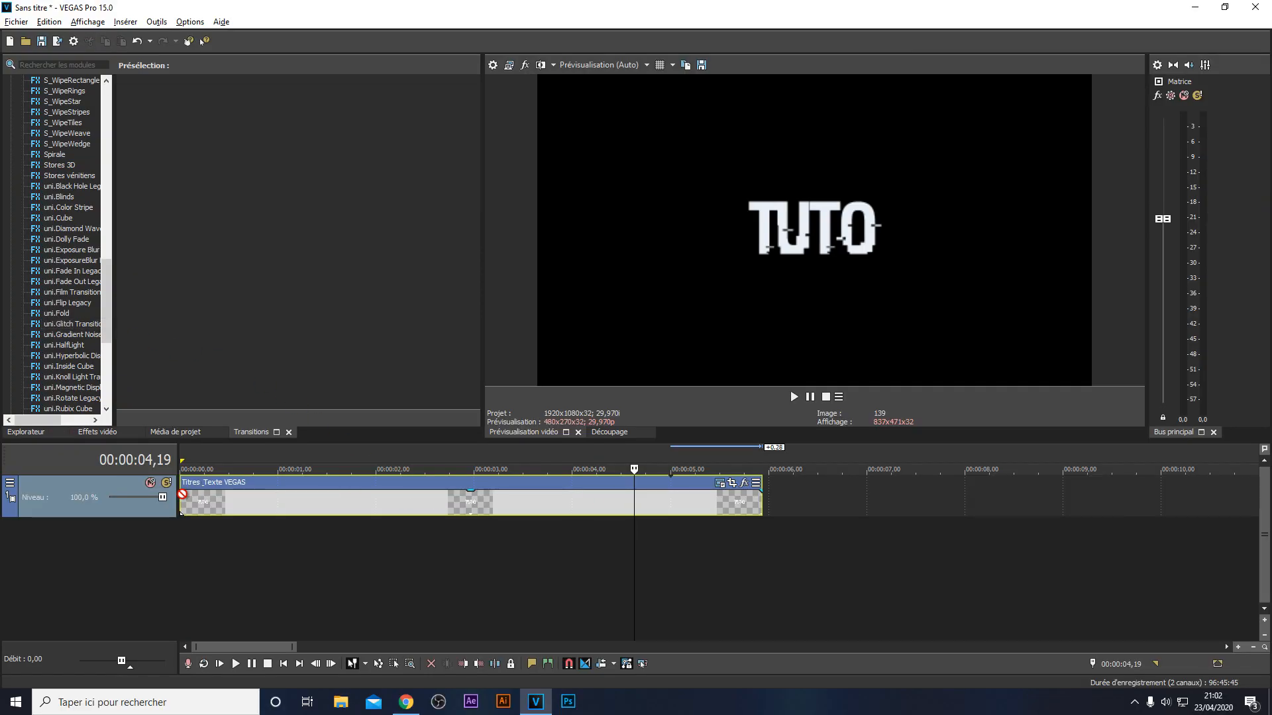
{"action": "left_click_drag", "start_coordinate": [182, 505], "coordinate": [183, 505]}
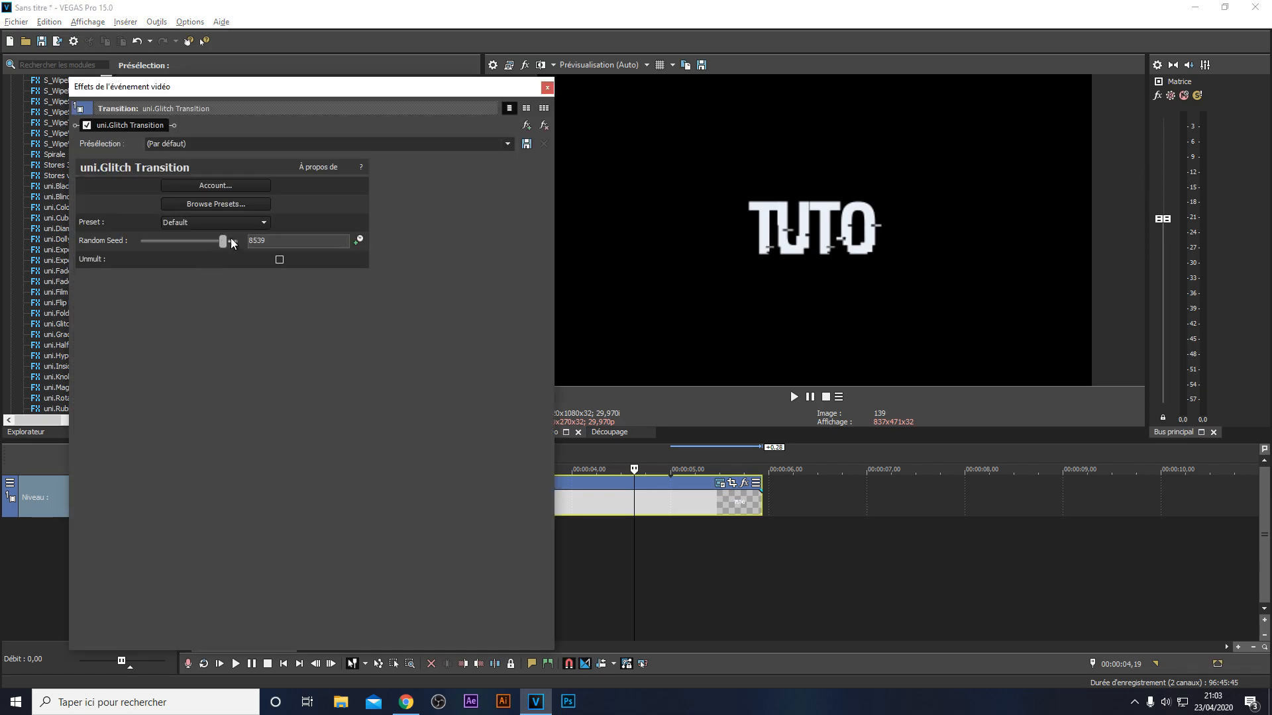
{"action": "left_click", "coordinate": [547, 88]}
Step: Shorten the glitch transition at the start of the title and split the title event at 00:00:01,19
{"action": "left_click_drag", "start_coordinate": [275, 502], "coordinate": [216, 502]}
{"action": "left_click", "coordinate": [305, 505]}
{"action": "left_click", "coordinate": [340, 502]}
{"action": "key", "text": "s"}
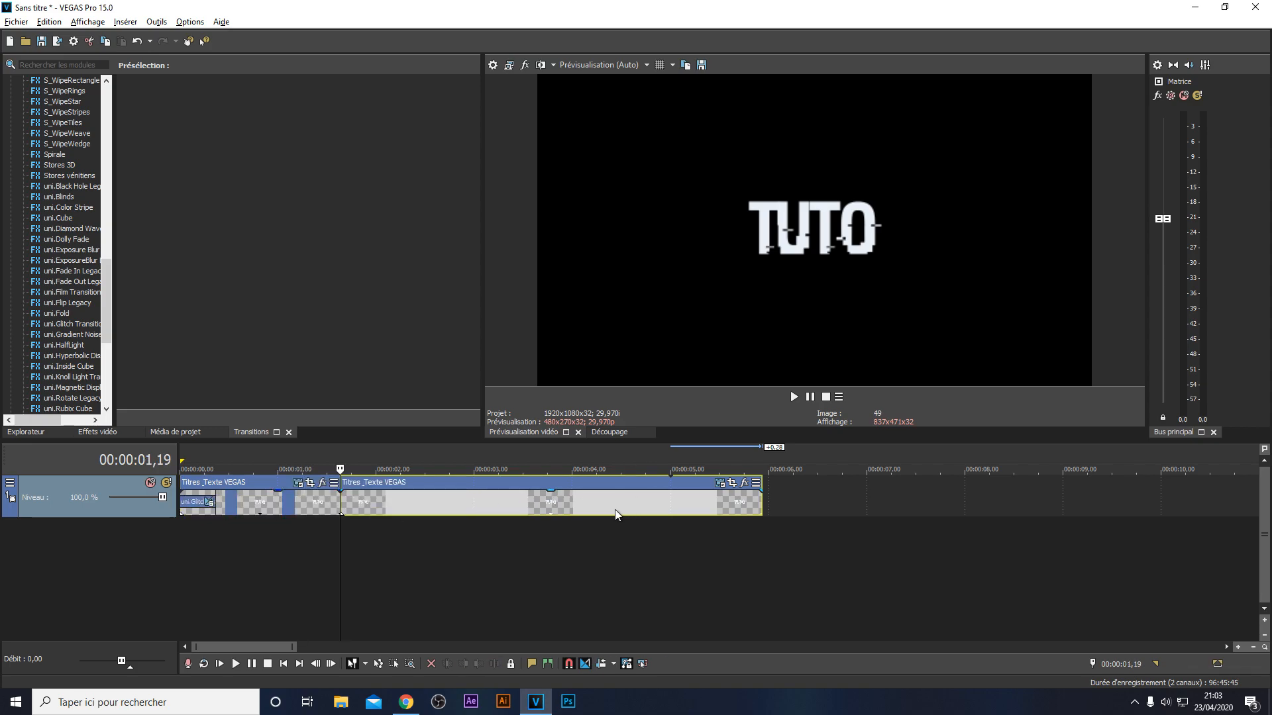
Step: Split the title again at 00:00:04,05 and place glitch transitions of about 14 and 13 frames at the two cuts
{"action": "left_click", "coordinate": [588, 507]}
{"action": "key", "text": "s"}
{"action": "left_click", "coordinate": [341, 510]}
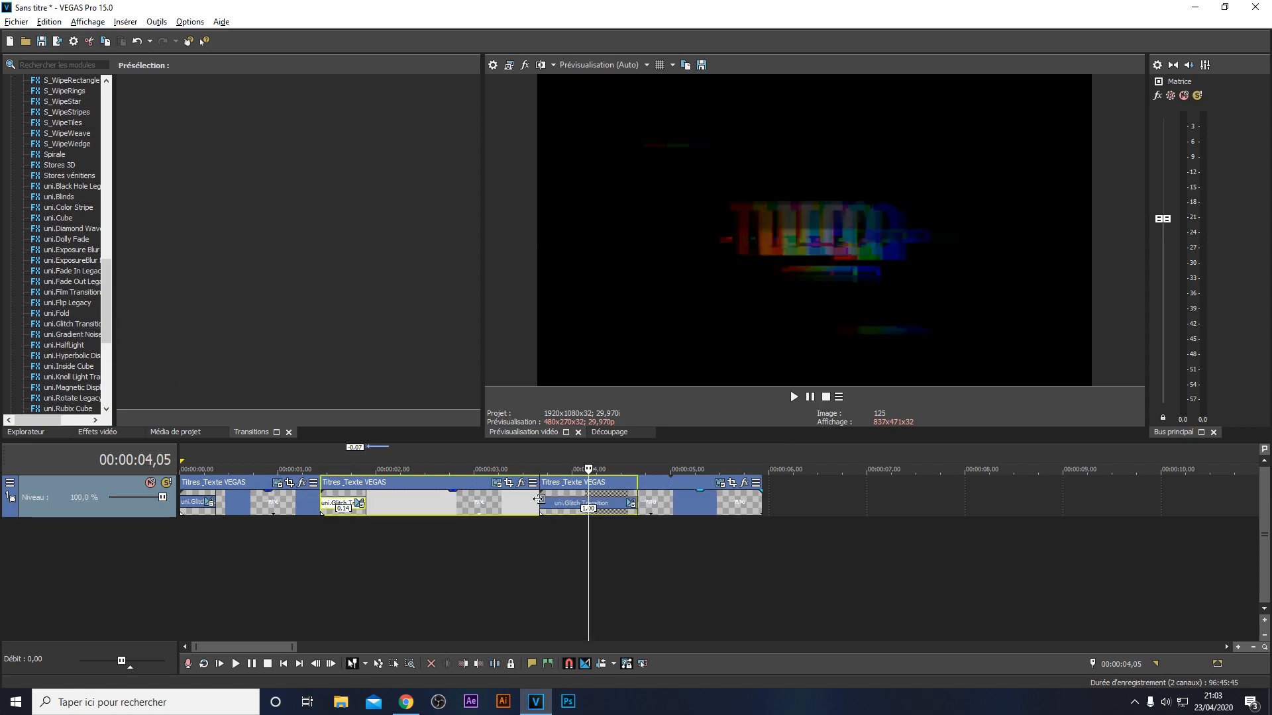
{"action": "left_click_drag", "start_coordinate": [537, 498], "coordinate": [601, 505]}
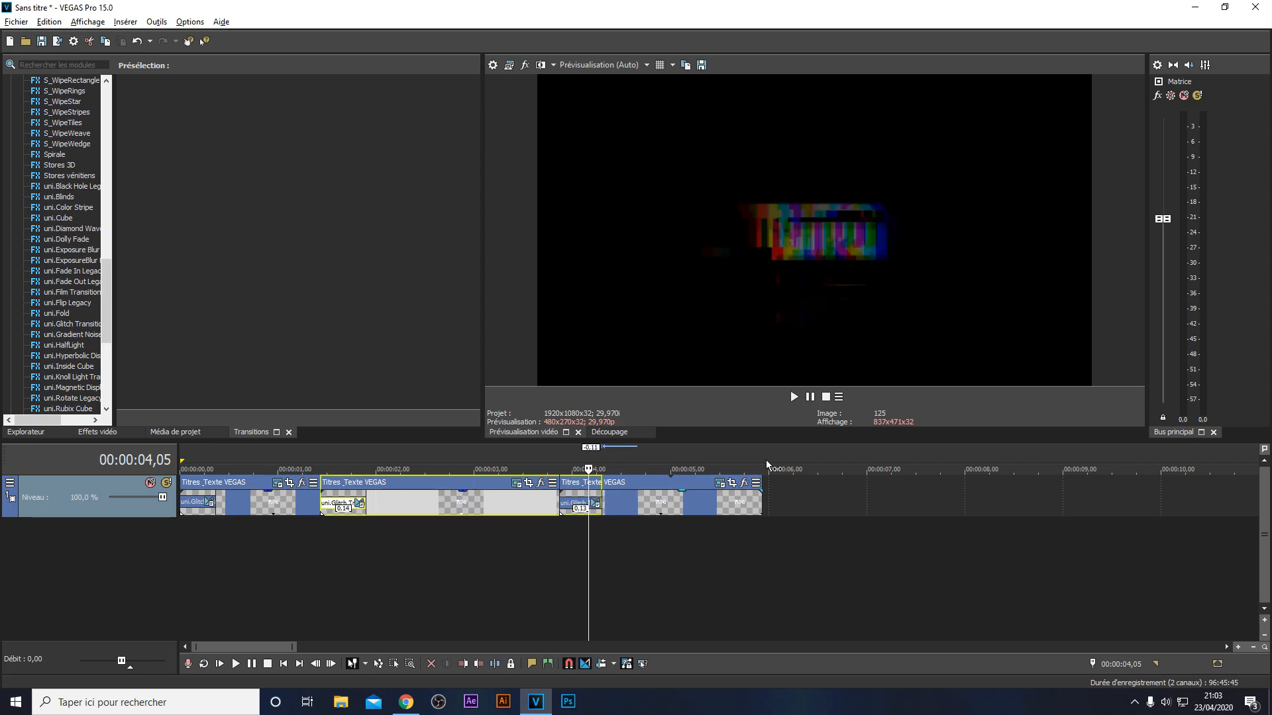
Step: Select the whole title sequence as the loop region and play it back from the start
{"action": "left_click_drag", "start_coordinate": [767, 466], "coordinate": [126, 446]}
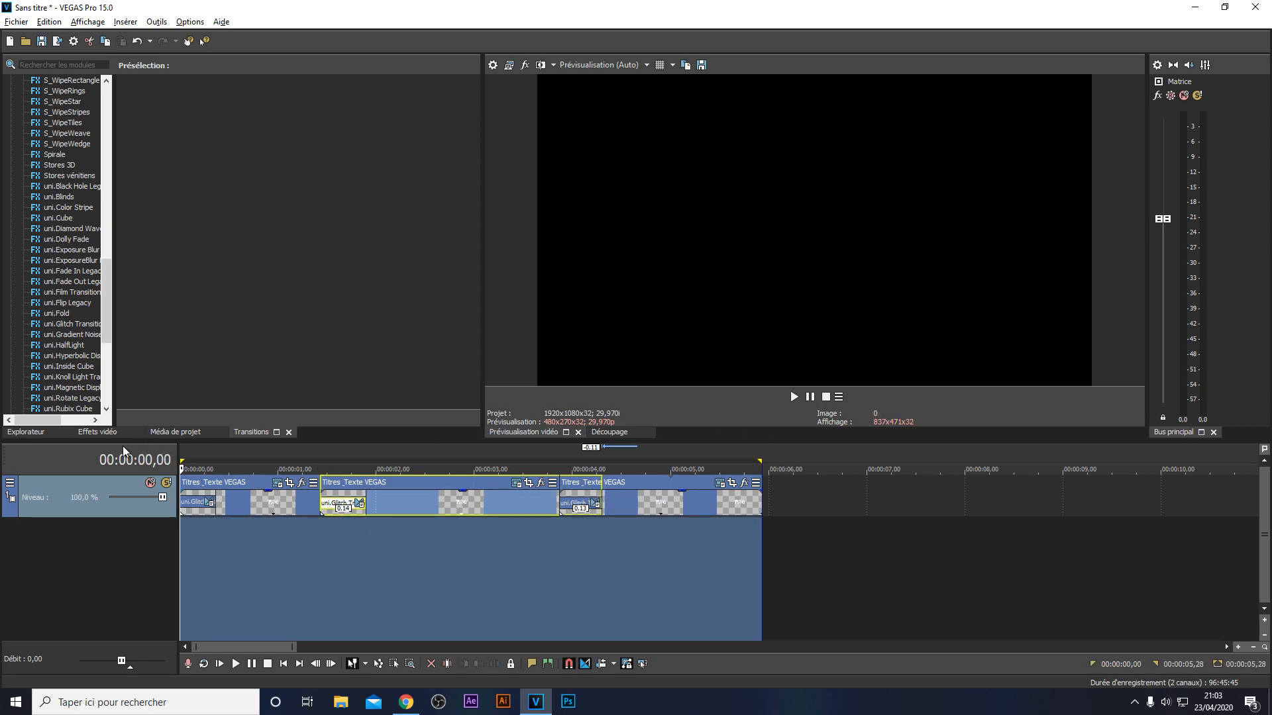
{"action": "key", "text": "space"}
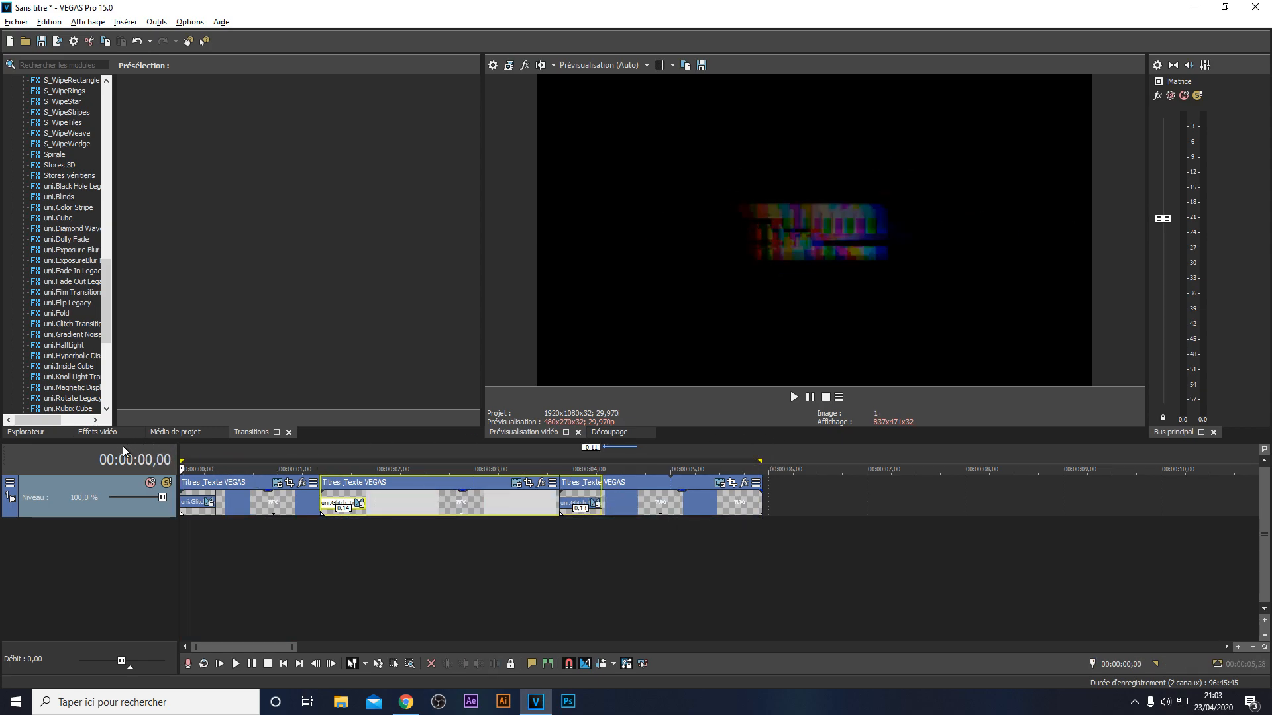
{"action": "key", "text": "space"}
{"action": "key", "text": "space"}
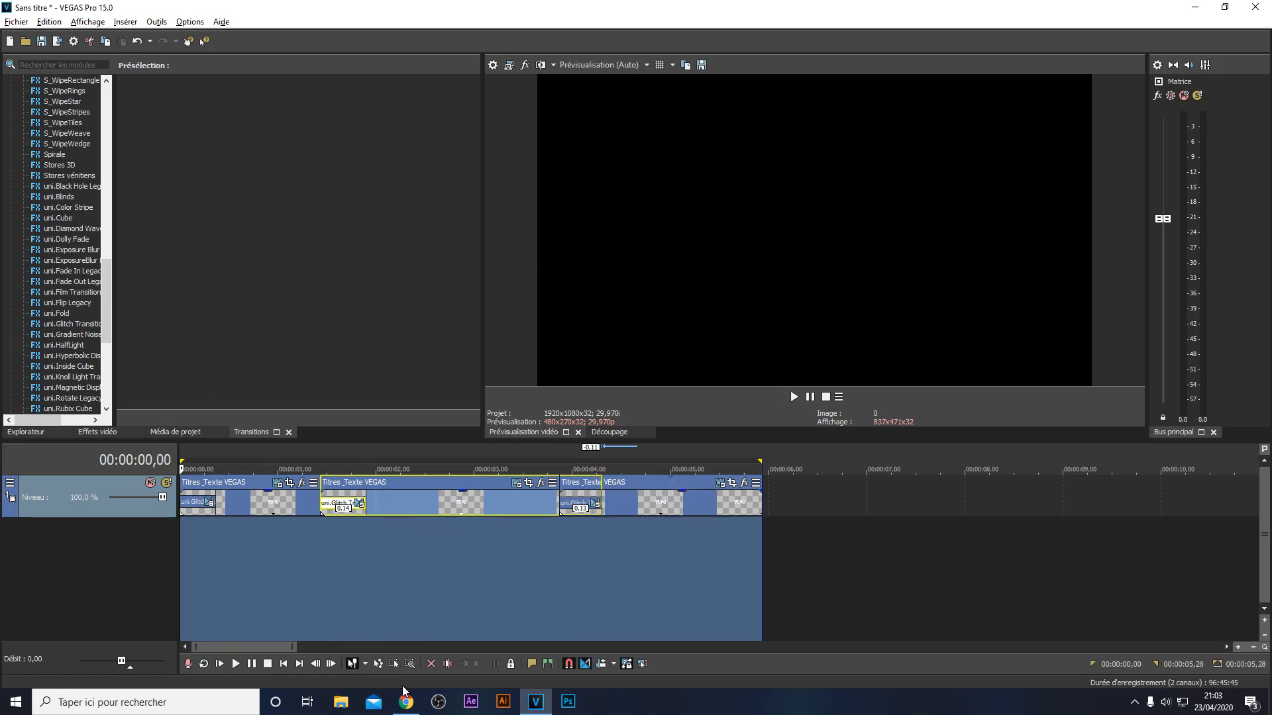
Step: Import Glitch Sounds 1 from the GLITCH folder of pack bruitage onto a new audio track, starting at about 0.8 seconds
{"action": "left_click", "coordinate": [340, 702]}
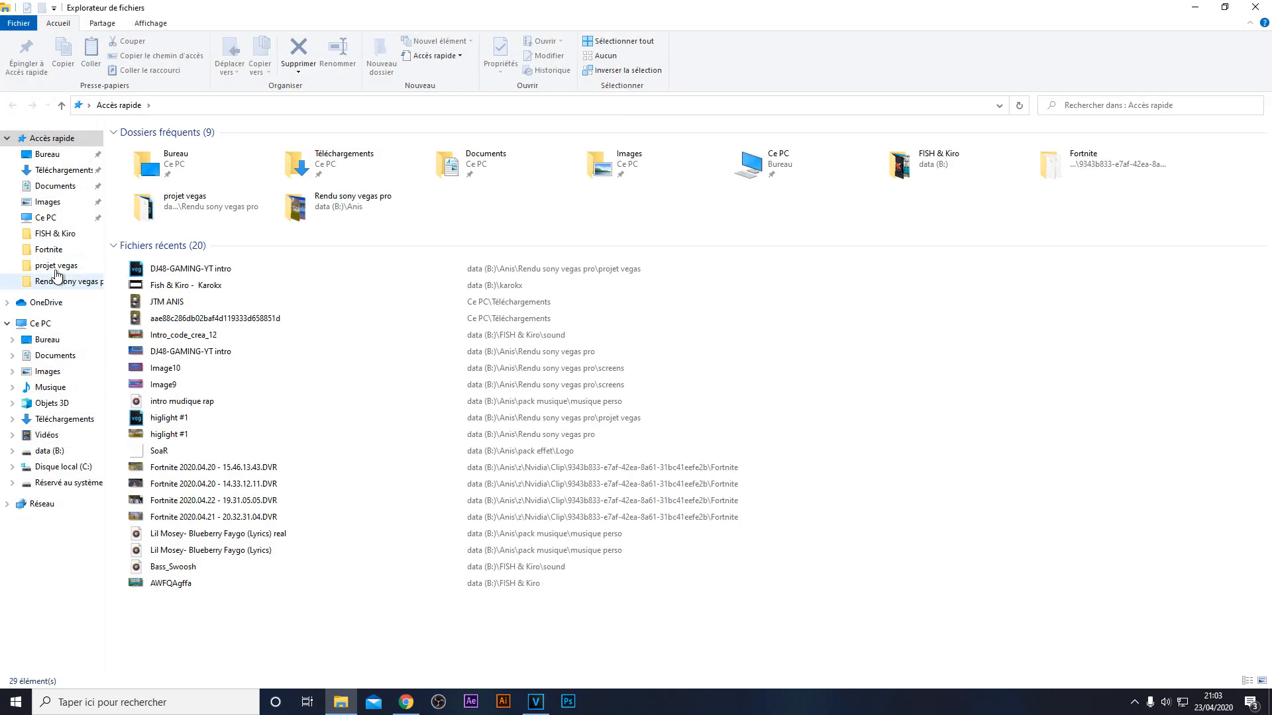
{"action": "left_click", "coordinate": [58, 252]}
{"action": "left_click", "coordinate": [183, 106]}
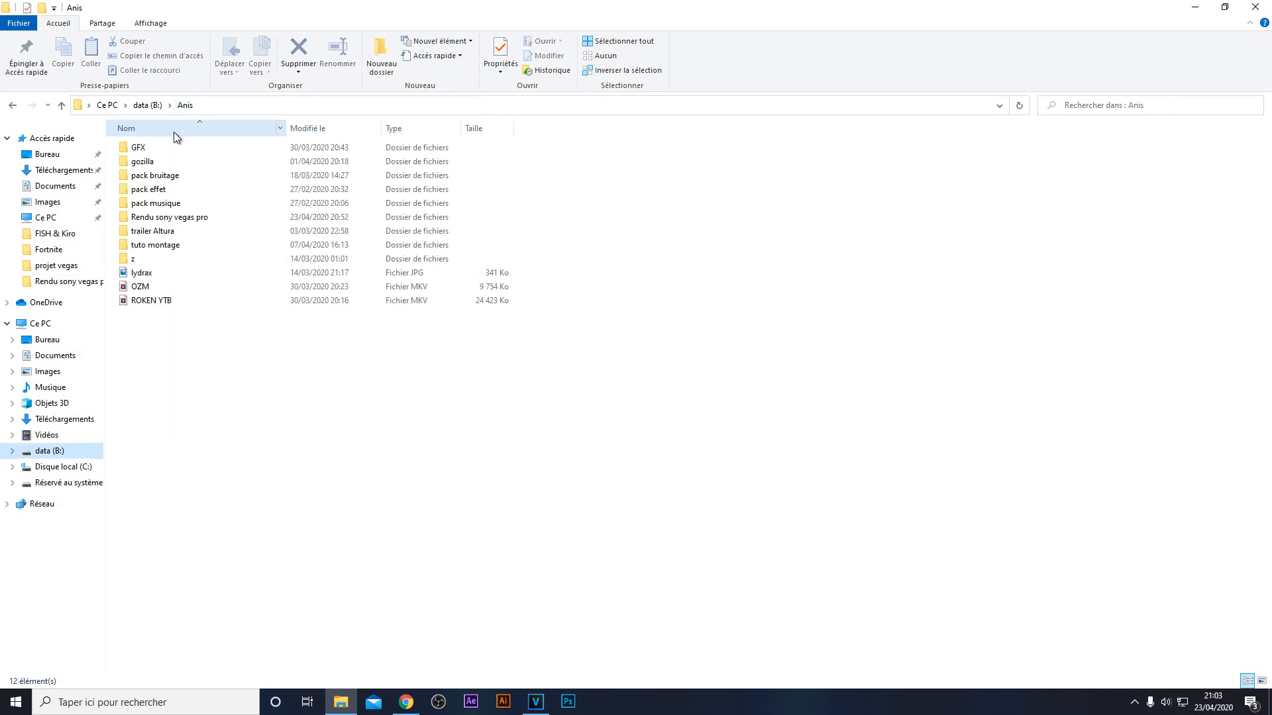
{"action": "double_click", "coordinate": [173, 178]}
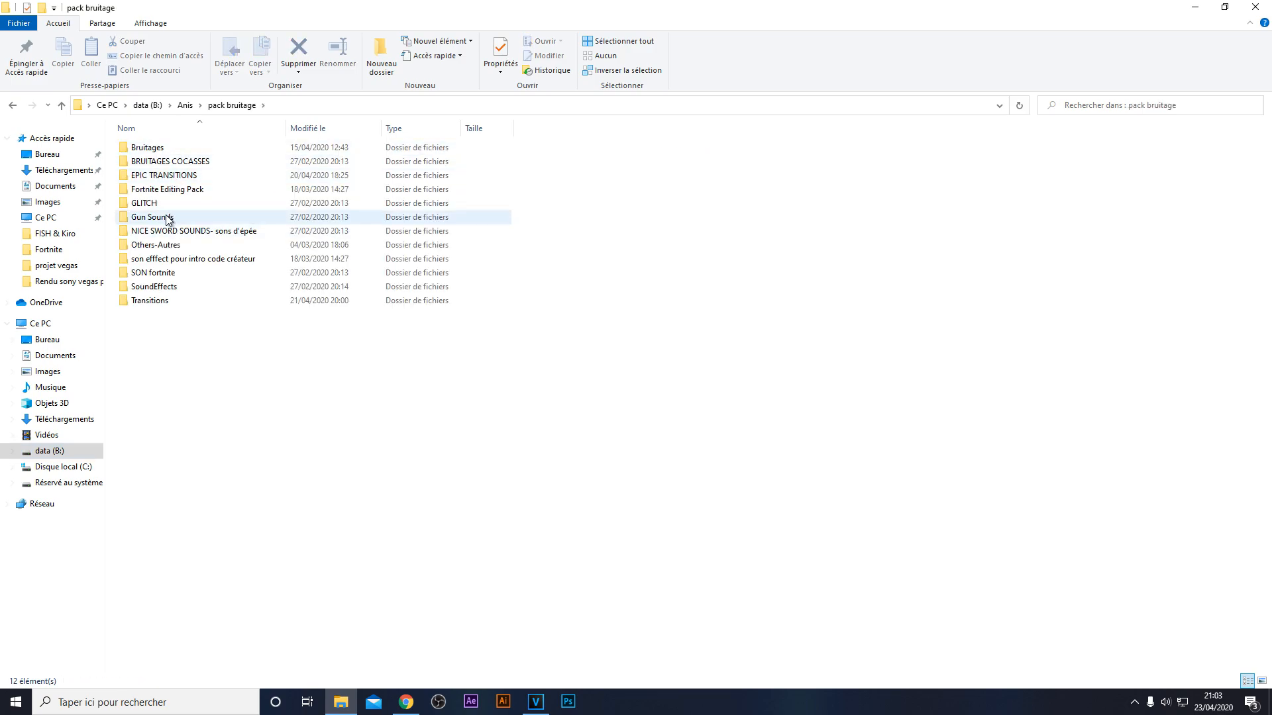
{"action": "double_click", "coordinate": [168, 203]}
{"action": "left_click_drag", "start_coordinate": [159, 149], "coordinate": [263, 559]}
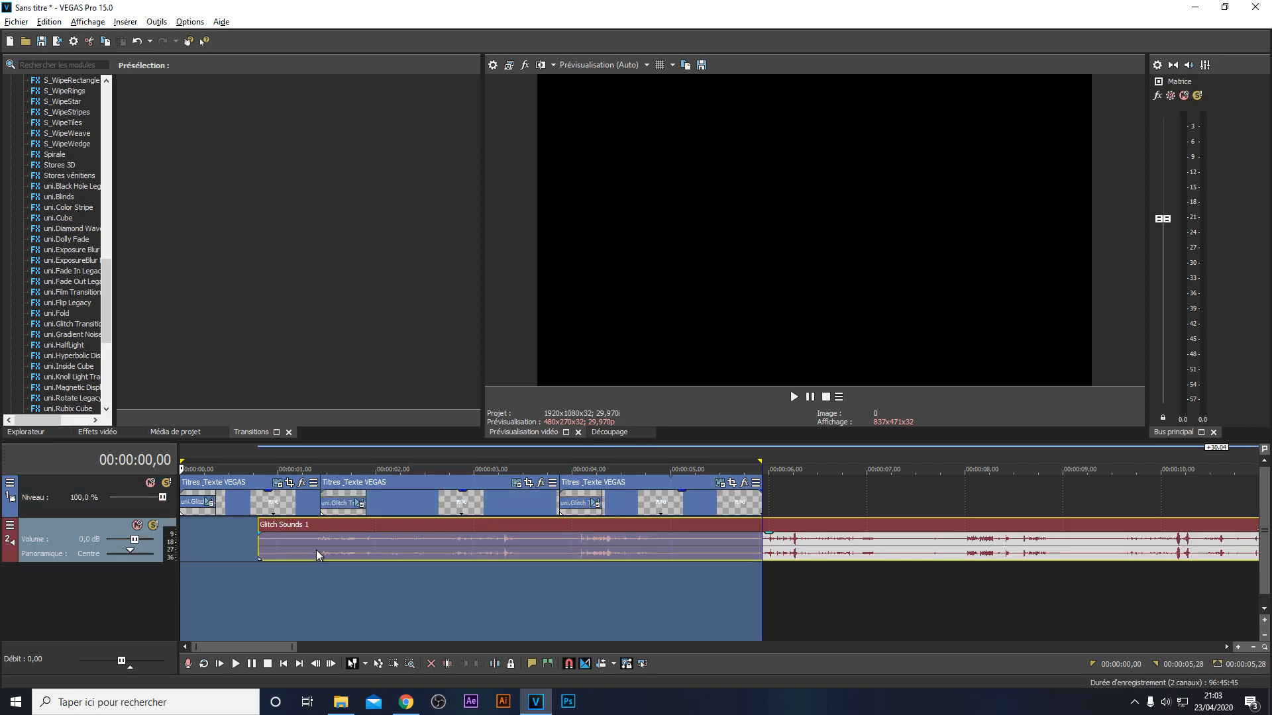
Step: Split the glitch sound at 00:00:02,12 and delete the part after the cut
{"action": "left_click", "coordinate": [418, 554]}
{"action": "key", "text": "s"}
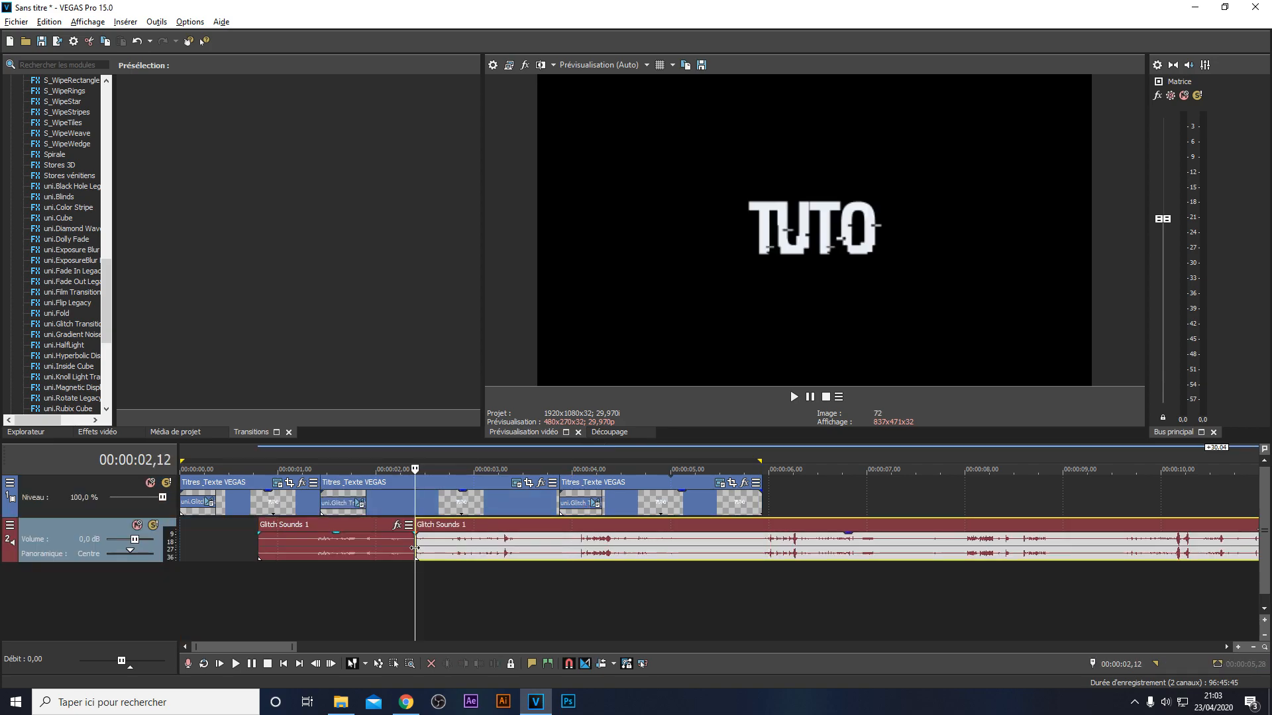
{"action": "key", "text": "Delete"}
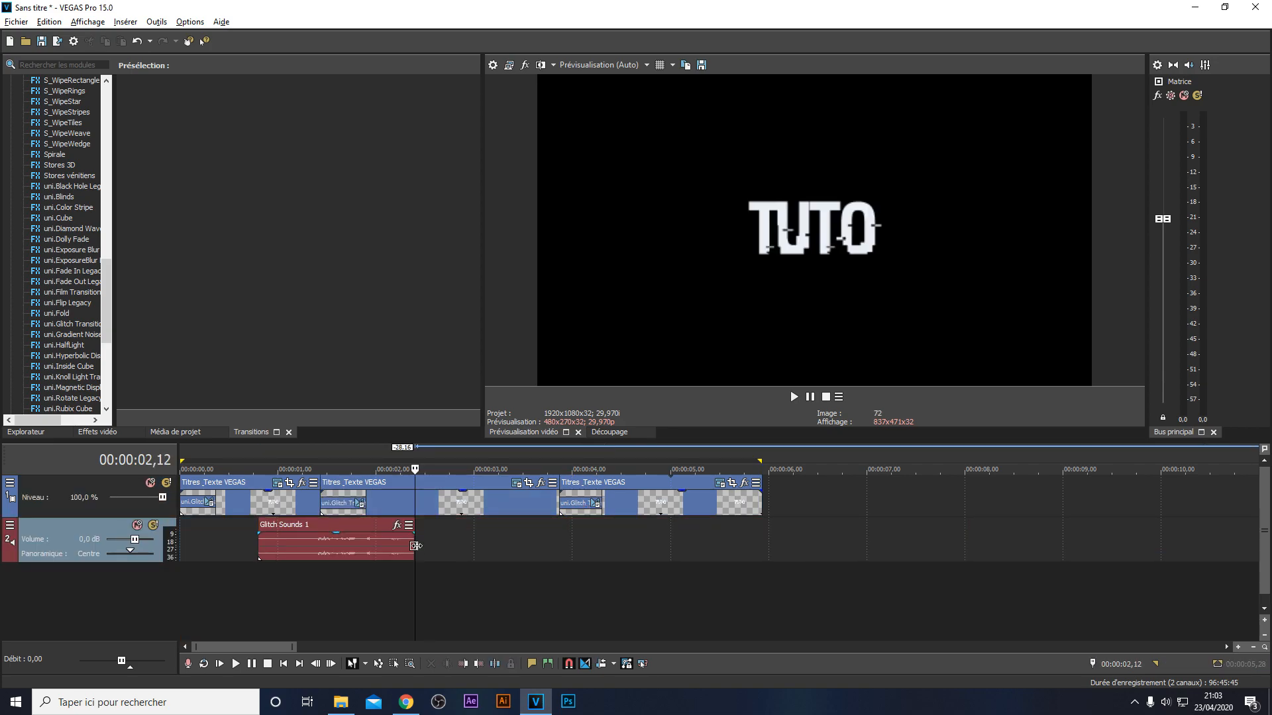
Step: Fit the first glitch sound to the opening transition and place a second copy of Glitch Sounds 1 trimmed around the second transition
{"action": "left_click_drag", "start_coordinate": [387, 562], "coordinate": [222, 544]}
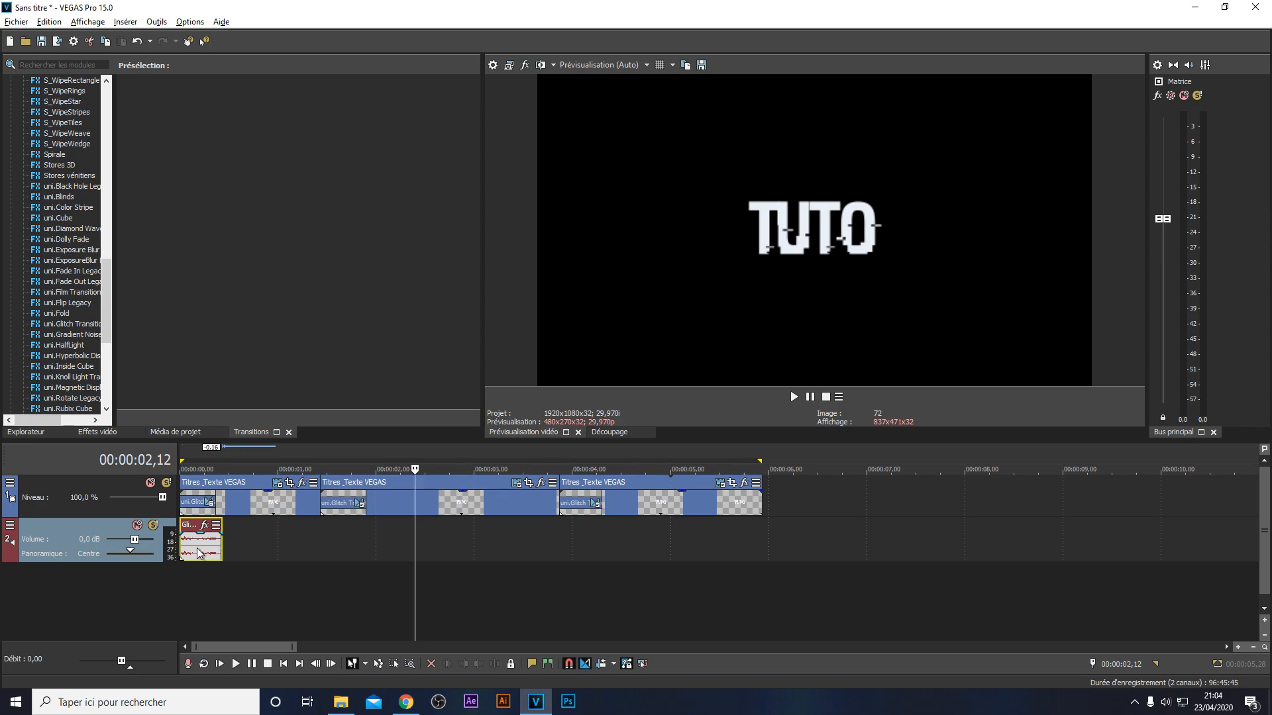
{"action": "left_click", "coordinate": [178, 433]}
{"action": "left_click_drag", "start_coordinate": [187, 130], "coordinate": [493, 548]}
{"action": "left_click_drag", "start_coordinate": [523, 550], "coordinate": [325, 550]}
{"action": "left_click", "coordinate": [361, 549]}
{"action": "key", "text": "s"}
{"action": "left_click", "coordinate": [419, 550]}
{"action": "key", "text": "s"}
{"action": "left_click", "coordinate": [402, 545]}
{"action": "key", "text": "Delete"}
Step: Move the leftover glitch sound to the third transition, split it at 00:00:04,09 and delete the part after the cut
{"action": "left_click_drag", "start_coordinate": [466, 548], "coordinate": [603, 546]}
{"action": "left_click", "coordinate": [603, 546]}
{"action": "key", "text": "q"}
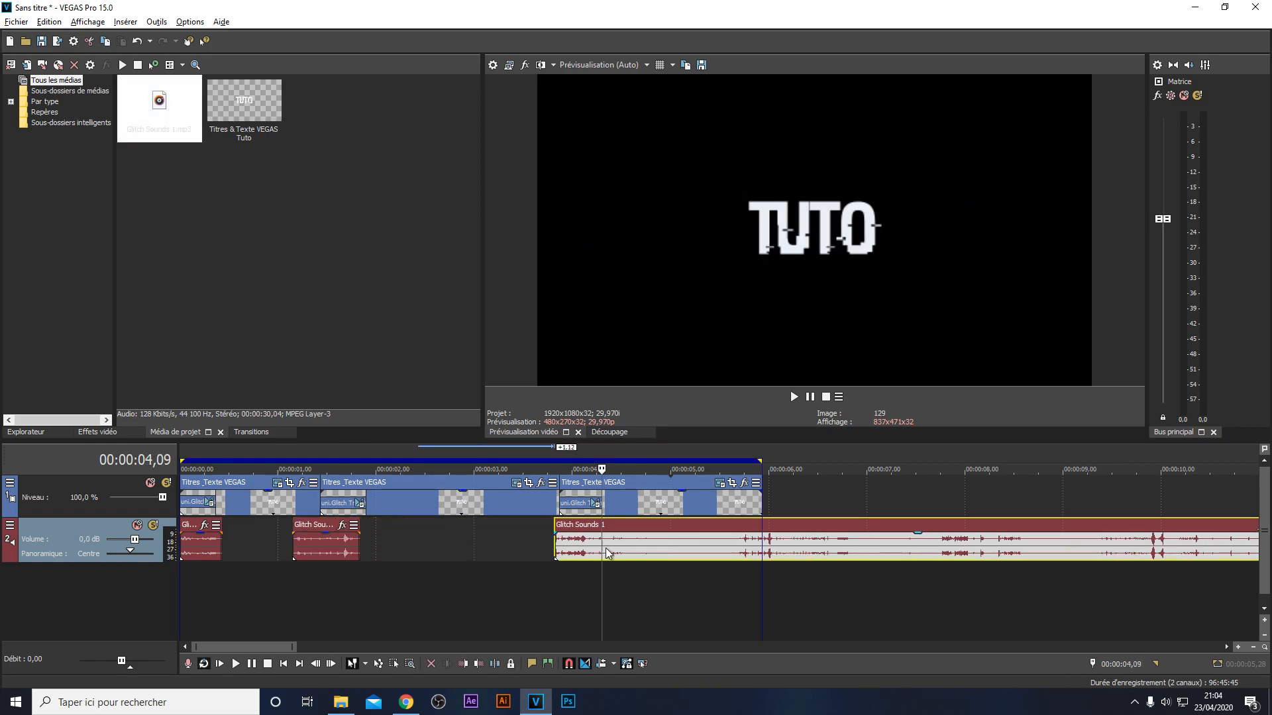
{"action": "key", "text": "s"}
{"action": "key", "text": "Delete"}
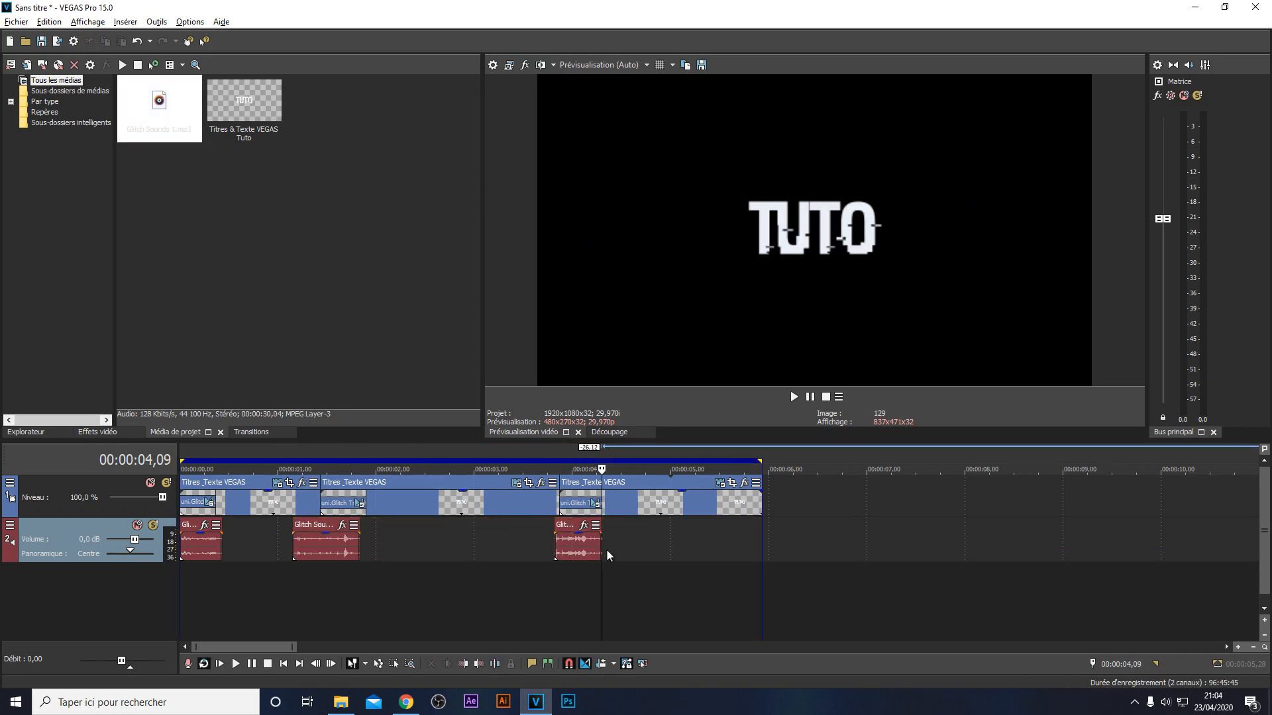
Step: Play the sequence from the start to check the glitch sounds against the transitions
{"action": "left_click", "coordinate": [180, 542]}
{"action": "key", "text": "space"}
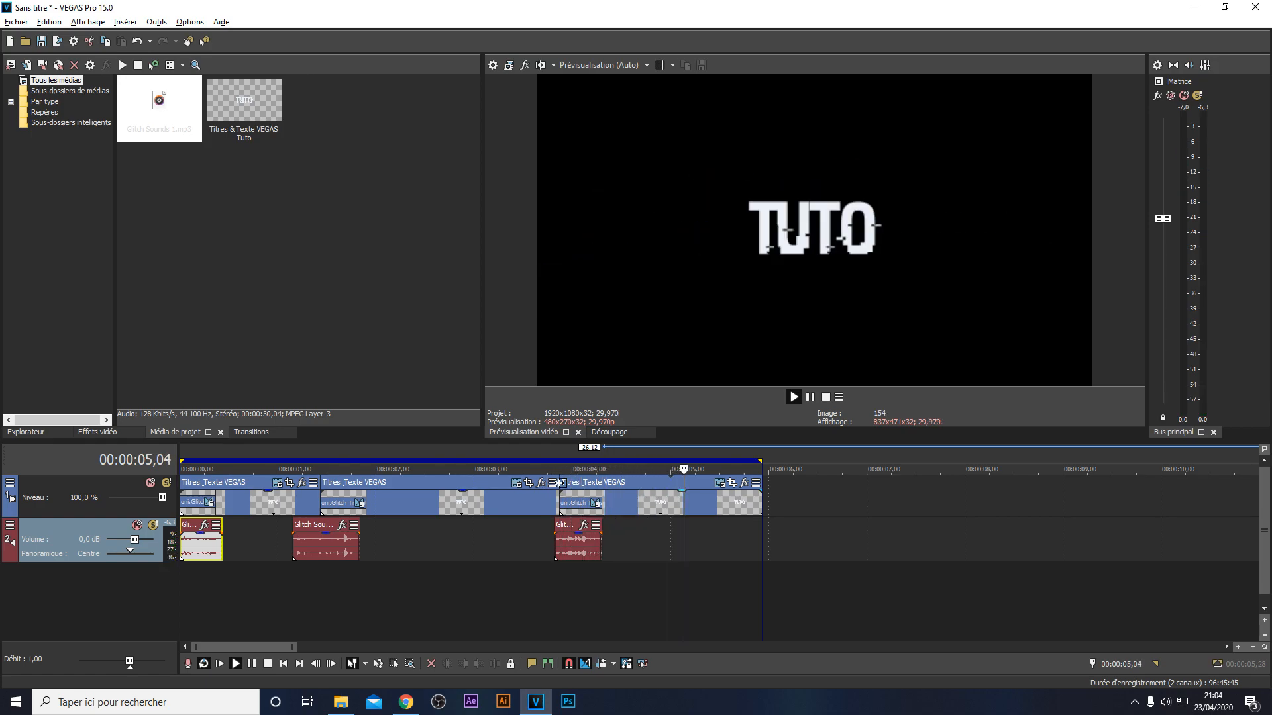
{"action": "key", "text": "space"}
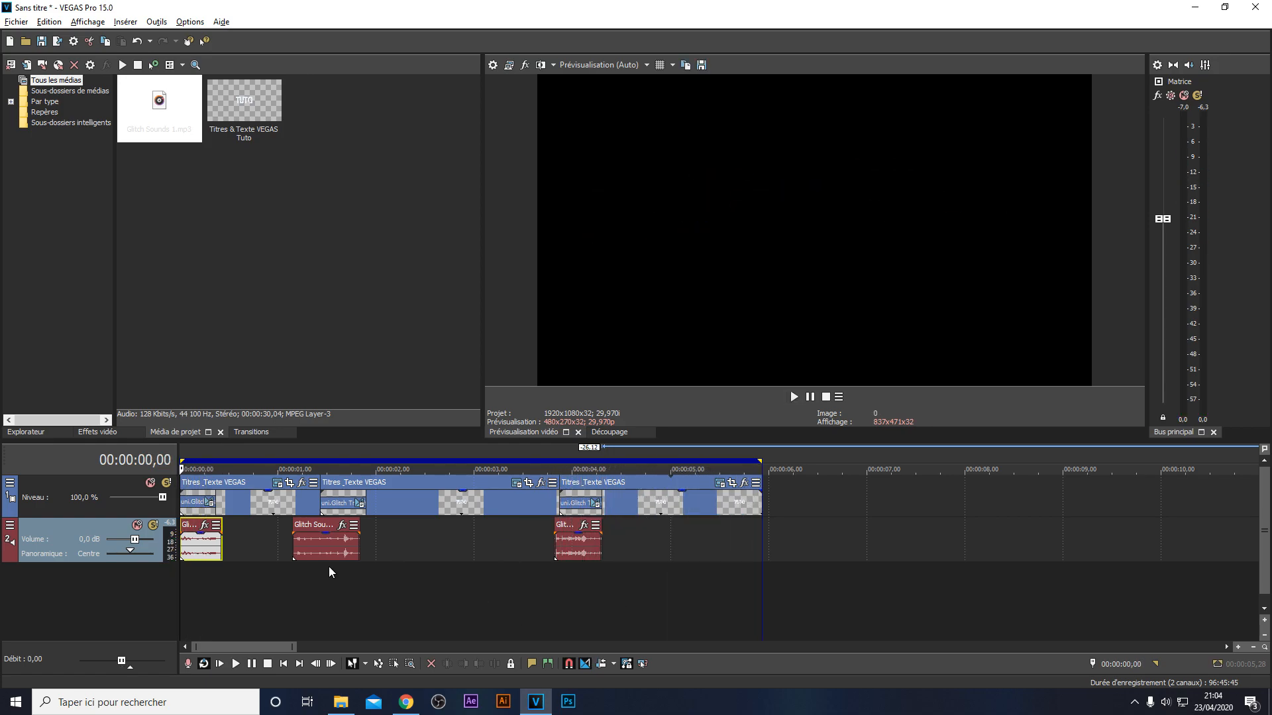
Step: Insert a new video track above the title track
{"action": "left_click", "coordinate": [320, 570]}
{"action": "right_click", "coordinate": [343, 582]}
{"action": "left_click", "coordinate": [369, 617]}
{"action": "left_click", "coordinate": [346, 548]}
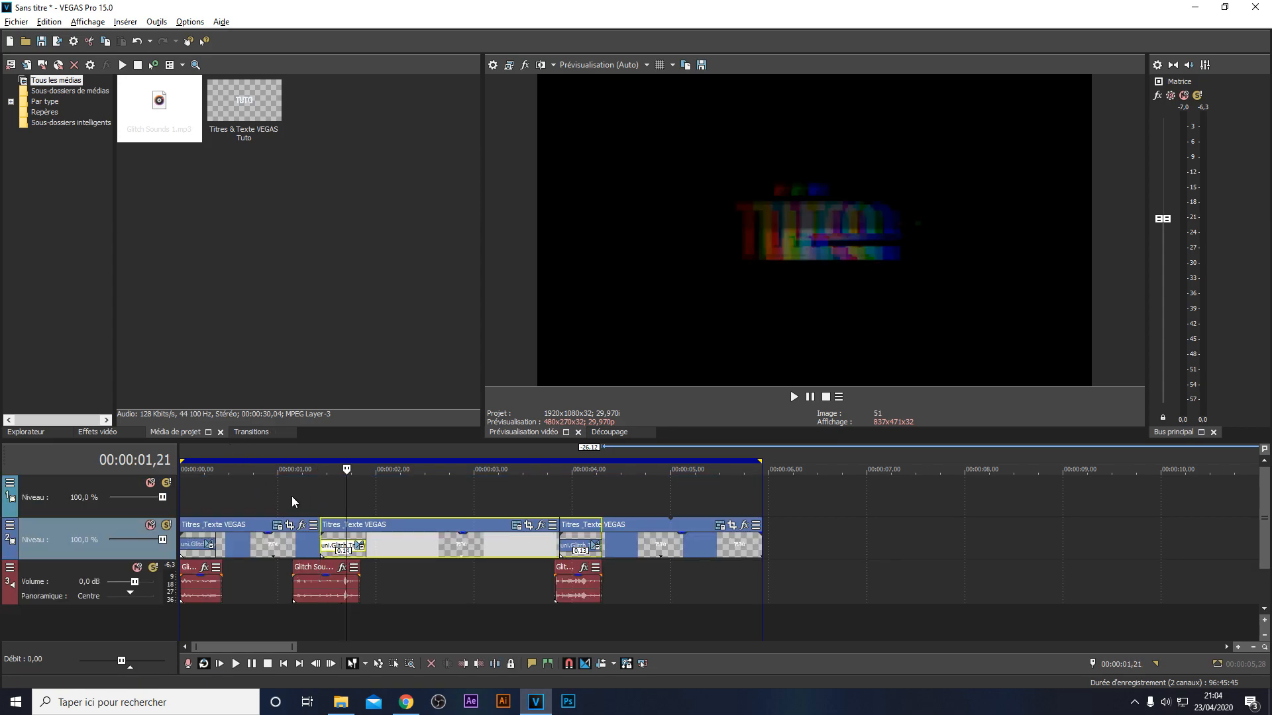
{"action": "left_click", "coordinate": [183, 495]}
Step: Delete the first two title segments and move the remaining one to the start of the timeline
{"action": "left_click", "coordinate": [410, 542]}
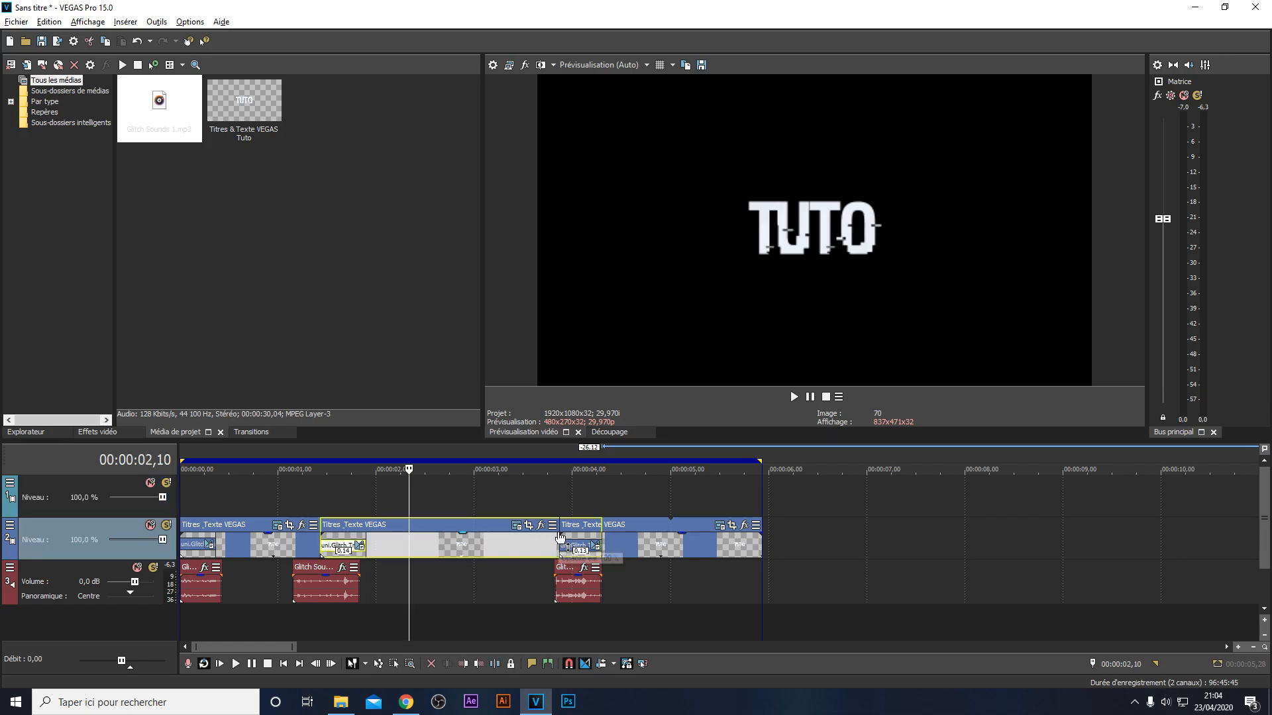
{"action": "key", "text": "Delete"}
{"action": "left_click", "coordinate": [328, 543]}
{"action": "key", "text": "Delete"}
{"action": "left_click_drag", "start_coordinate": [624, 544], "coordinate": [245, 555]}
Step: Delete the second and third glitch sounds, keeping only the one at the start
{"action": "left_click", "coordinate": [298, 581]}
{"action": "key", "text": "Delete"}
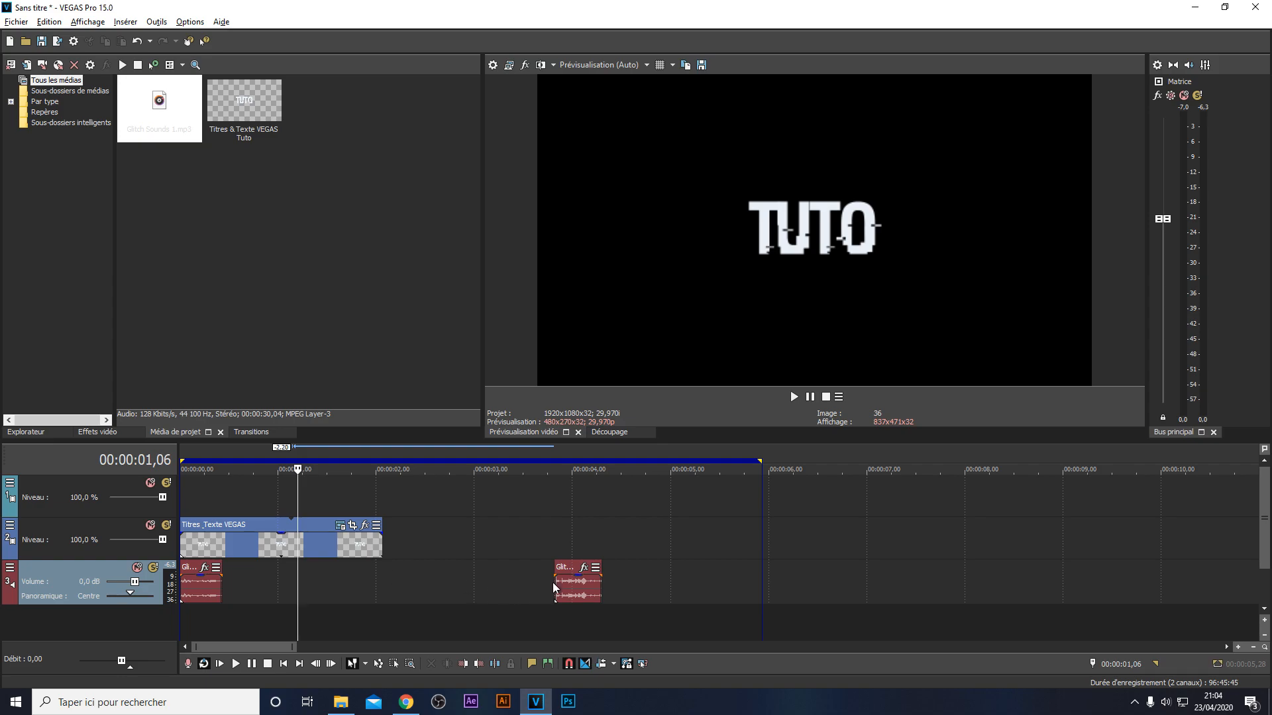
{"action": "left_click", "coordinate": [560, 582]}
{"action": "key", "text": "Delete"}
{"action": "left_click", "coordinate": [185, 494]}
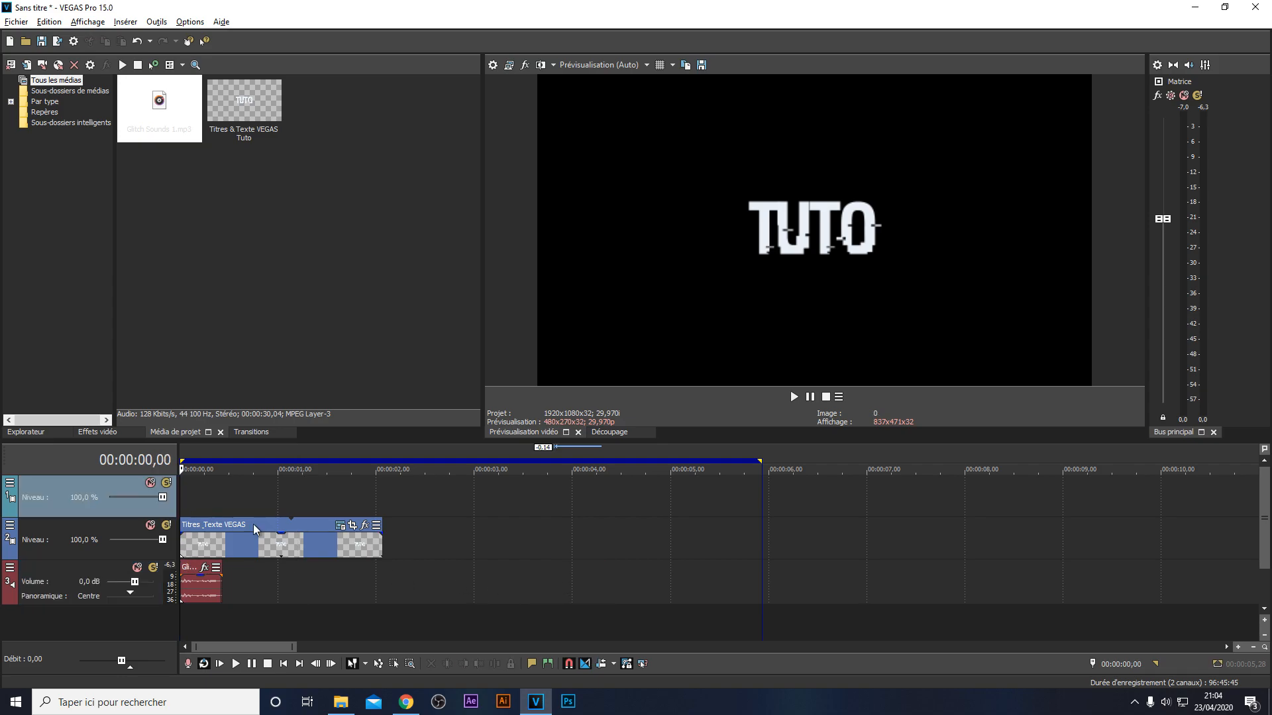
{"action": "left_click", "coordinate": [340, 525]}
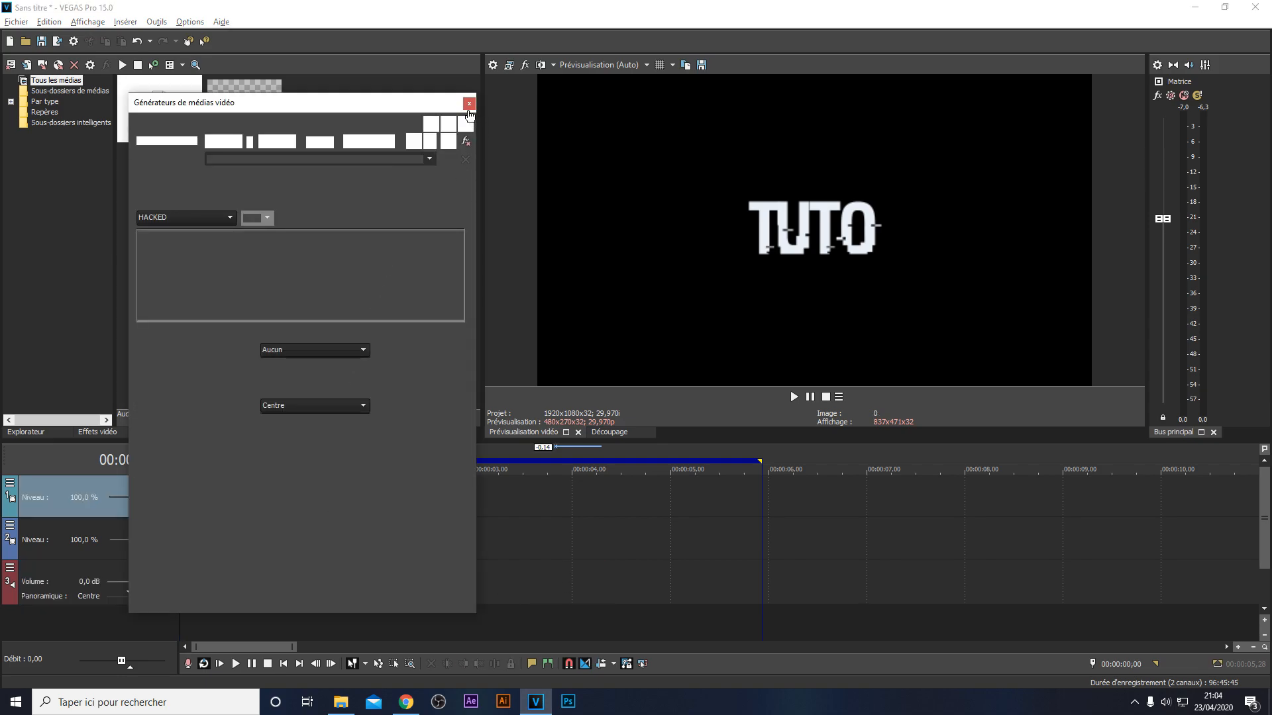
{"action": "left_click", "coordinate": [468, 105]}
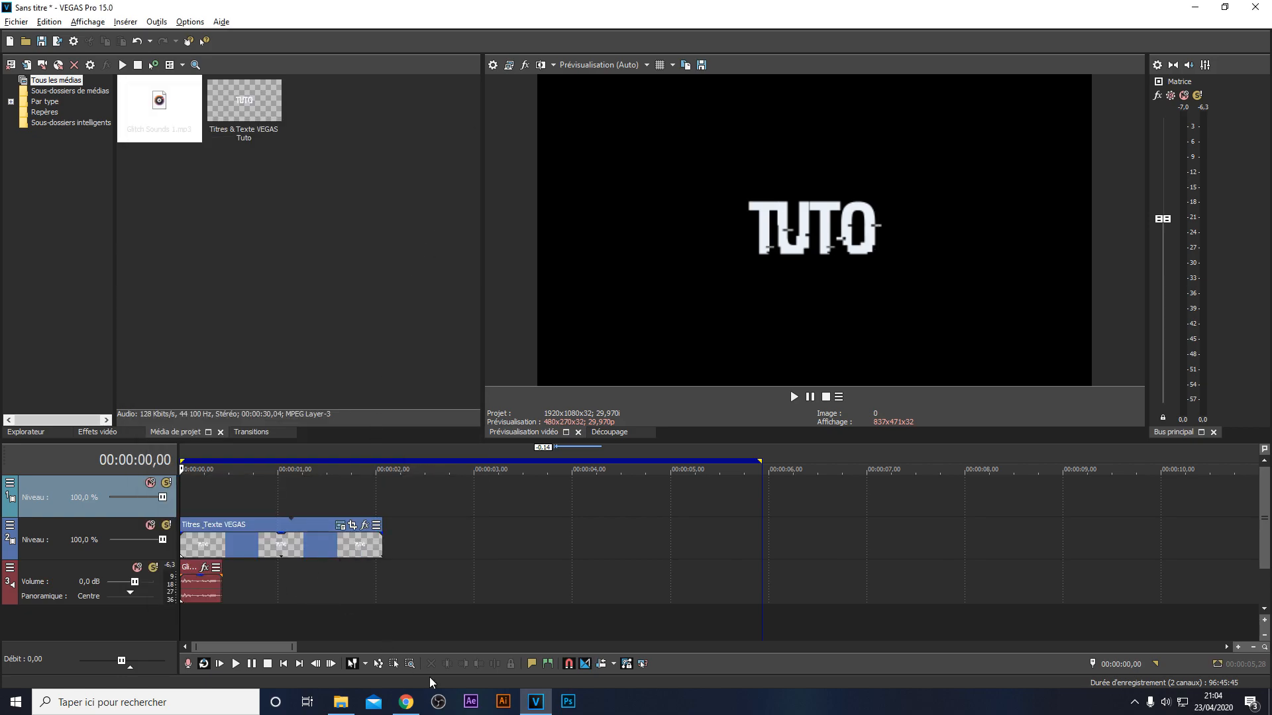
Step: Switch to File Explorer and open the GLITCH ! folder inside OVERLAYS in pack effet
{"action": "left_click", "coordinate": [340, 704]}
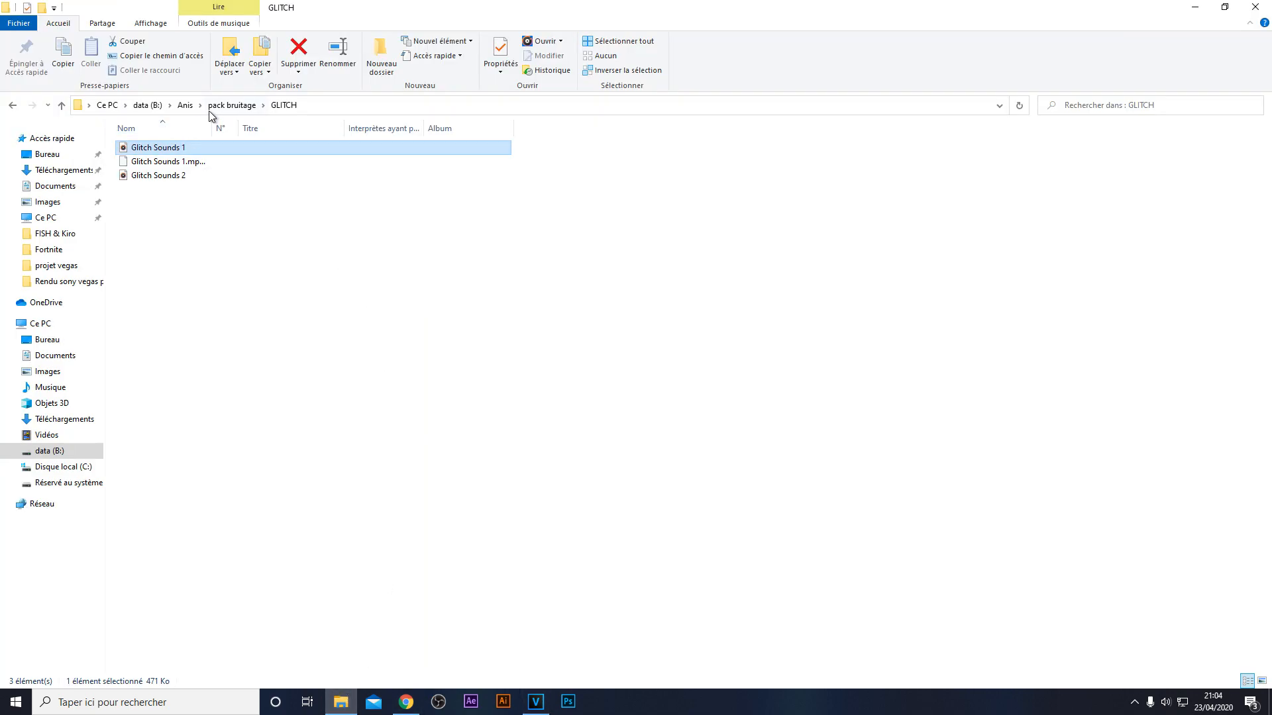
{"action": "left_click", "coordinate": [225, 104]}
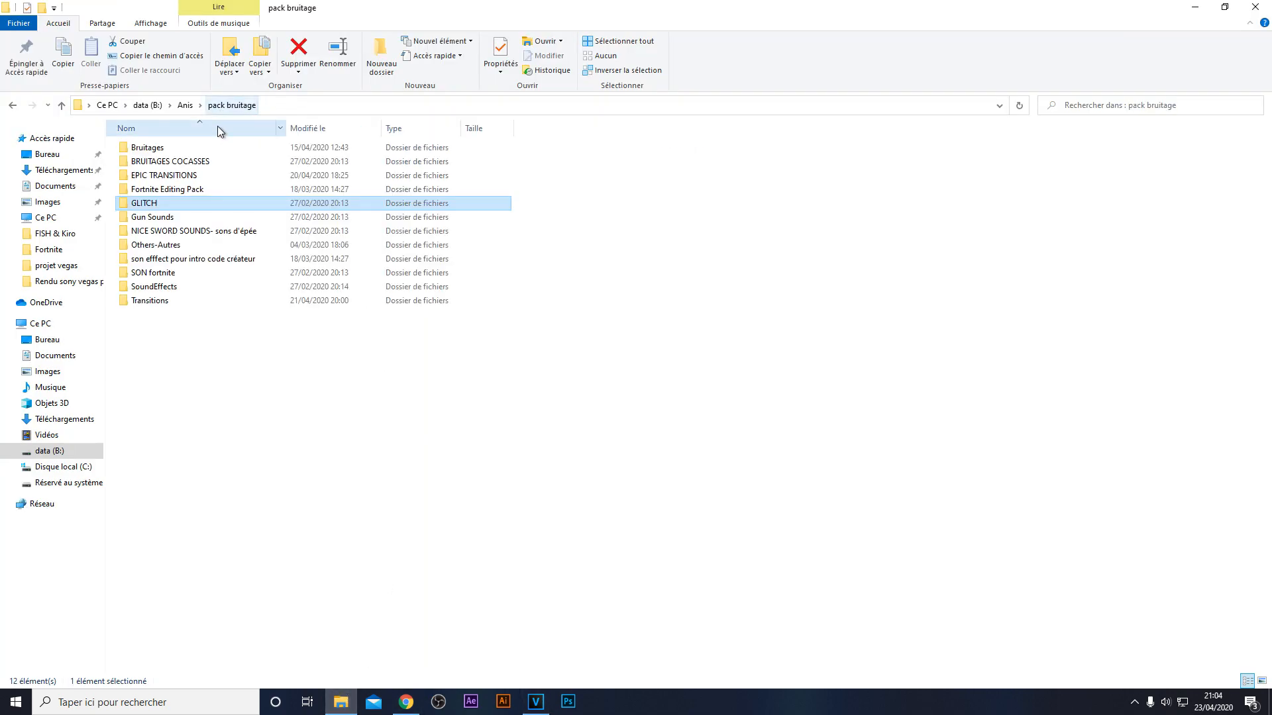
{"action": "left_click", "coordinate": [184, 105]}
{"action": "double_click", "coordinate": [176, 208]}
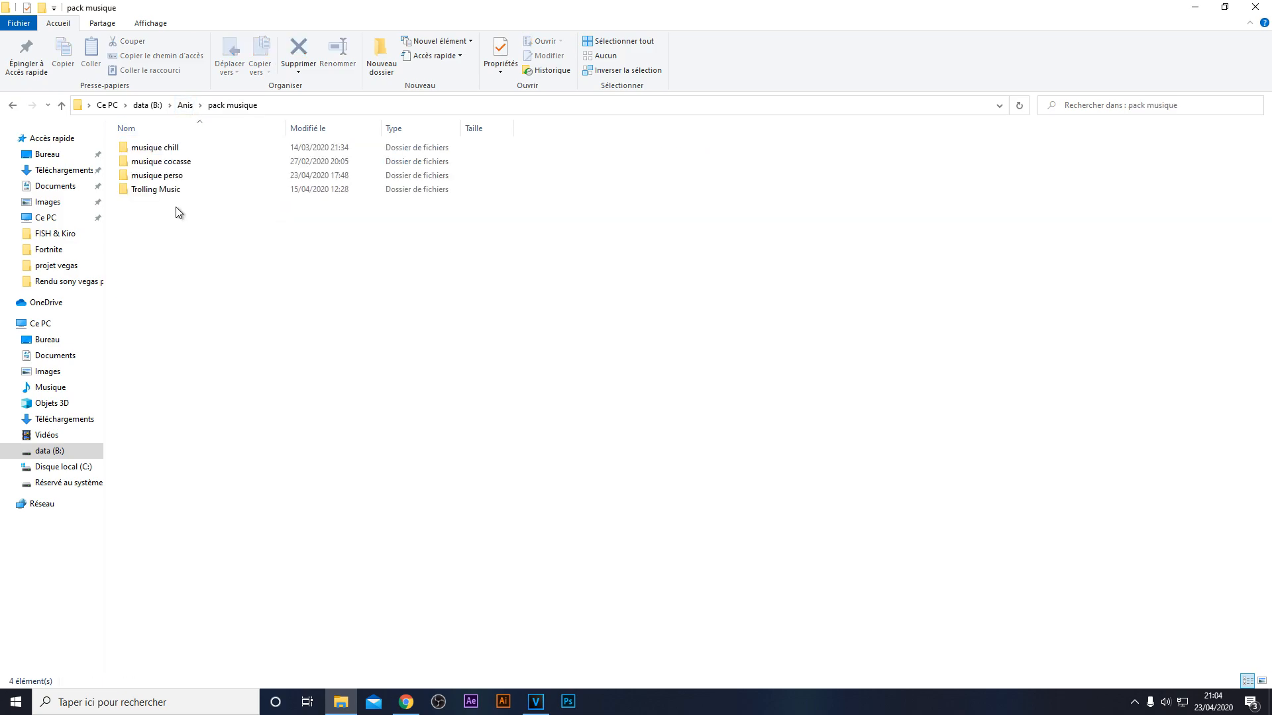
{"action": "left_click", "coordinate": [185, 105]}
{"action": "double_click", "coordinate": [196, 192]}
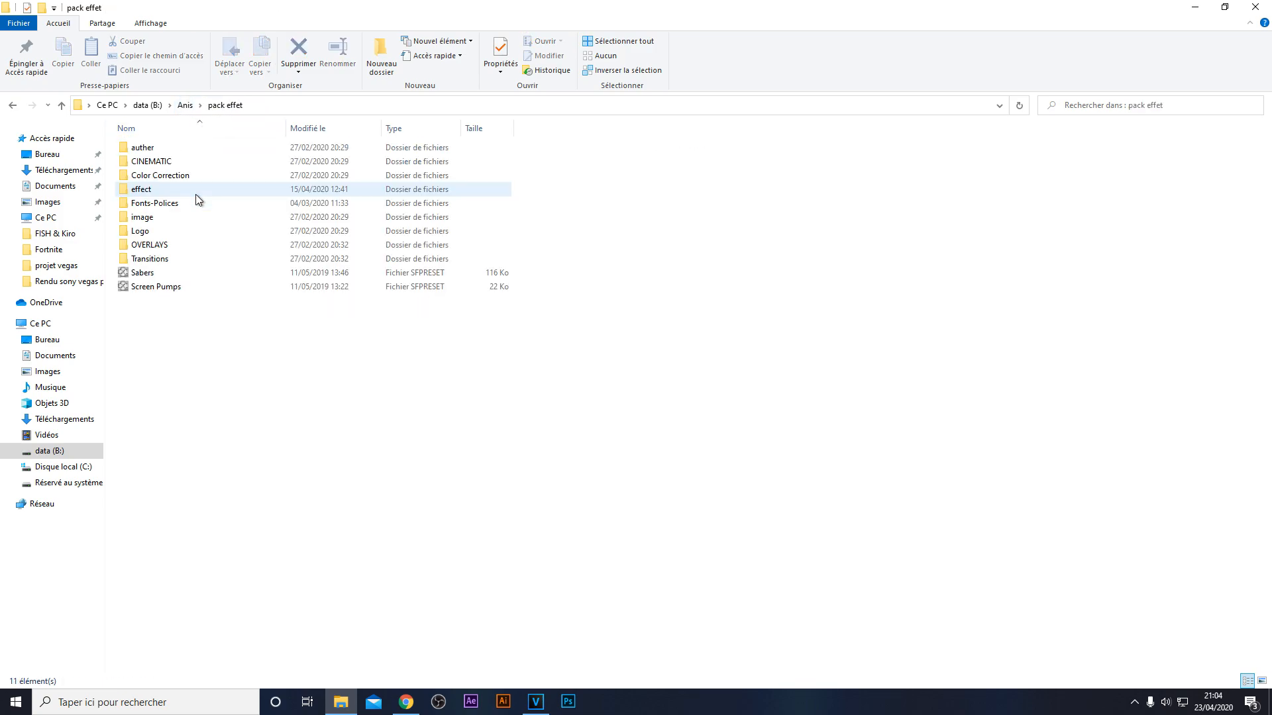
{"action": "left_click", "coordinate": [154, 249]}
{"action": "double_click", "coordinate": [154, 249]}
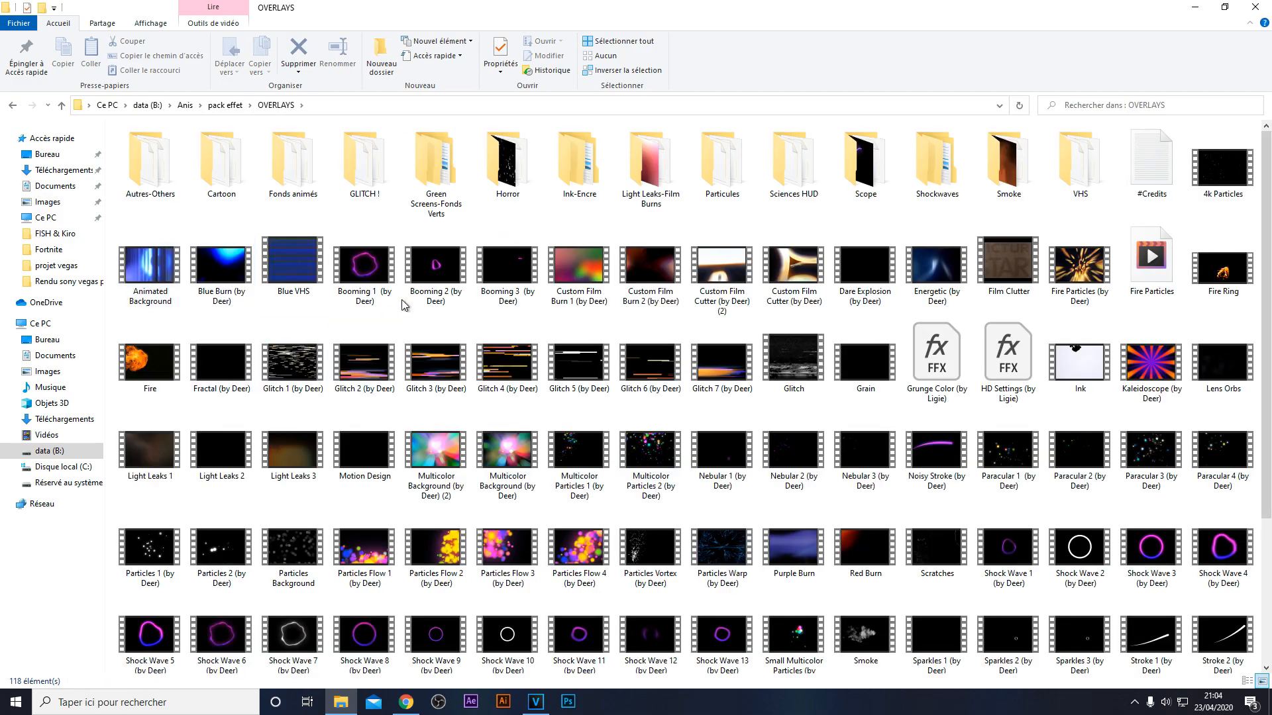
{"action": "scroll", "coordinate": [574, 265], "scroll_direction": "down", "scroll_amount": 3}
{"action": "scroll", "coordinate": [563, 265], "scroll_direction": "up", "scroll_amount": 3}
{"action": "scroll", "coordinate": [722, 398], "scroll_direction": "down", "scroll_amount": 3}
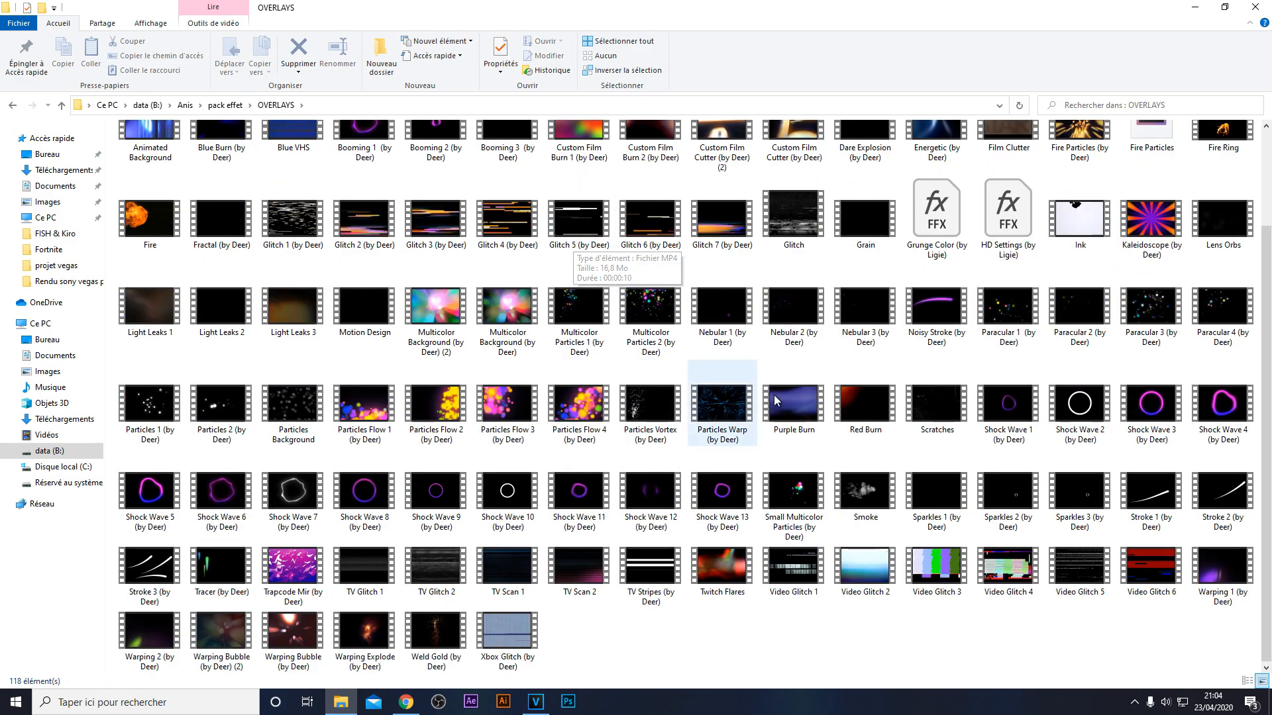
{"action": "scroll", "coordinate": [808, 526], "scroll_direction": "up", "scroll_amount": 5}
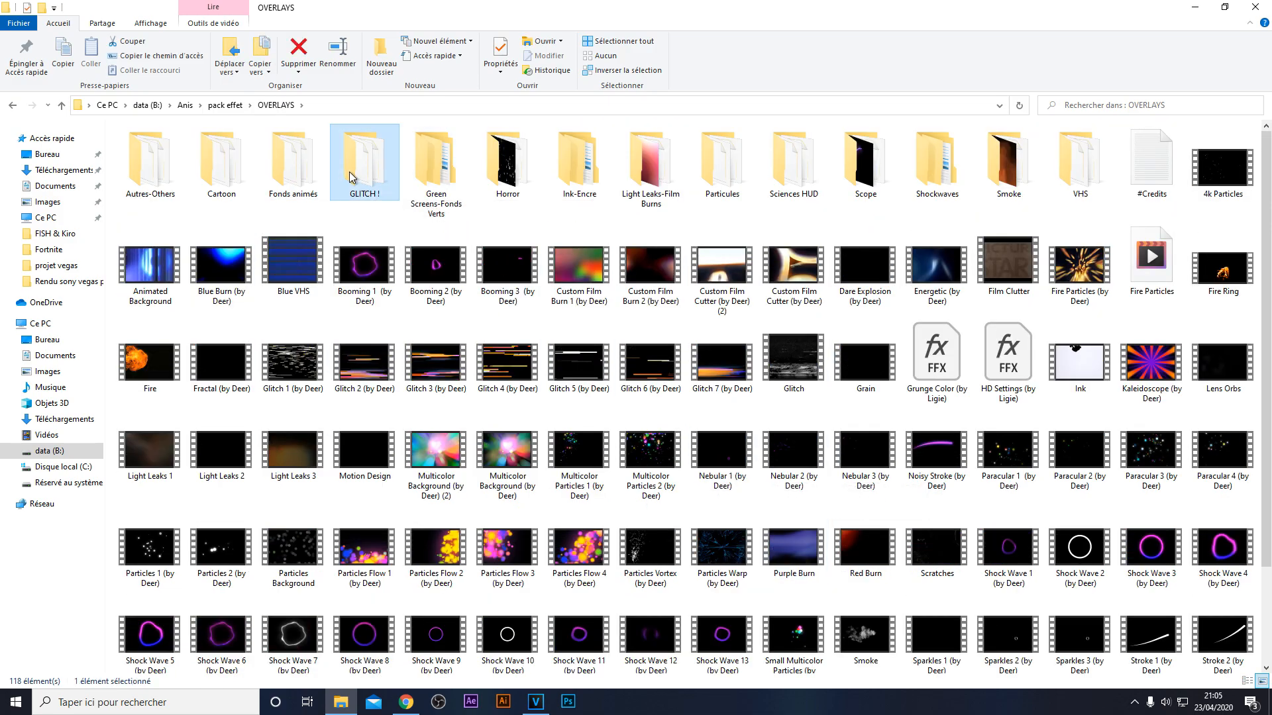
{"action": "double_click", "coordinate": [348, 172]}
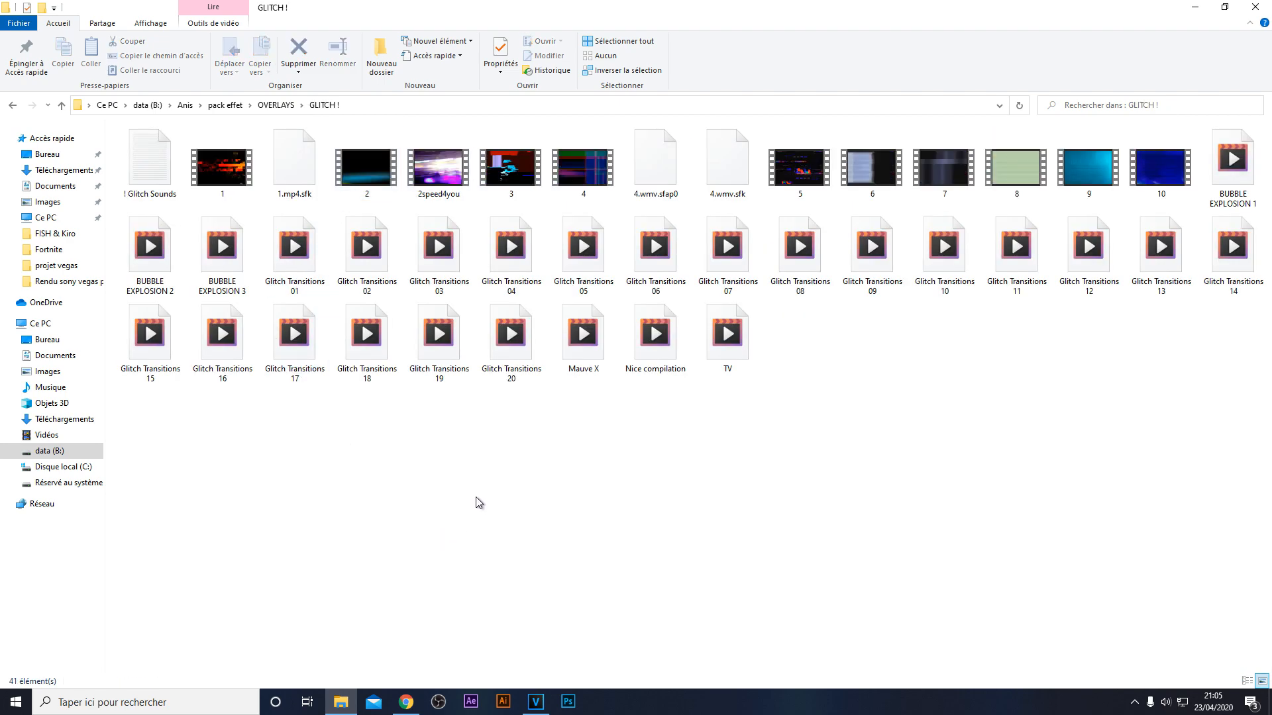
Step: Import glitch video 5 onto the empty upper track in VEGAS Pro, keep the project's video settings, and delete the clip's audio
{"action": "left_click_drag", "start_coordinate": [800, 194], "coordinate": [411, 478]}
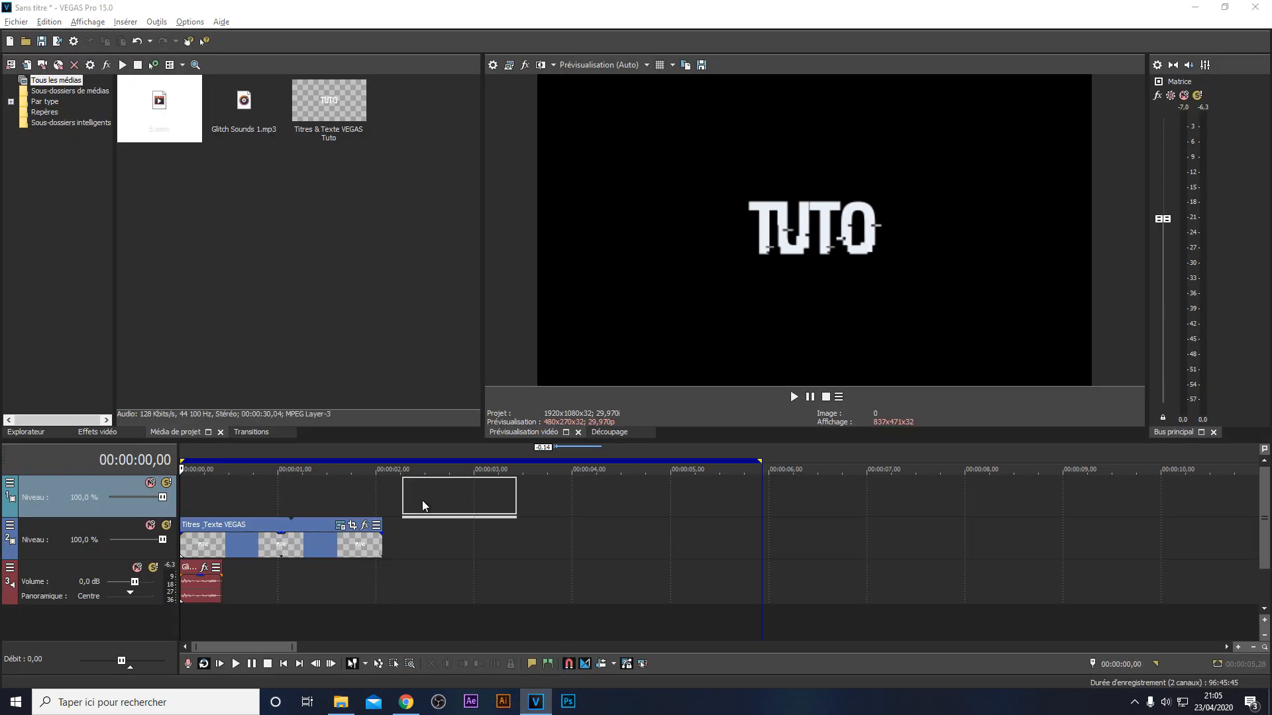
{"action": "left_click", "coordinate": [646, 326]}
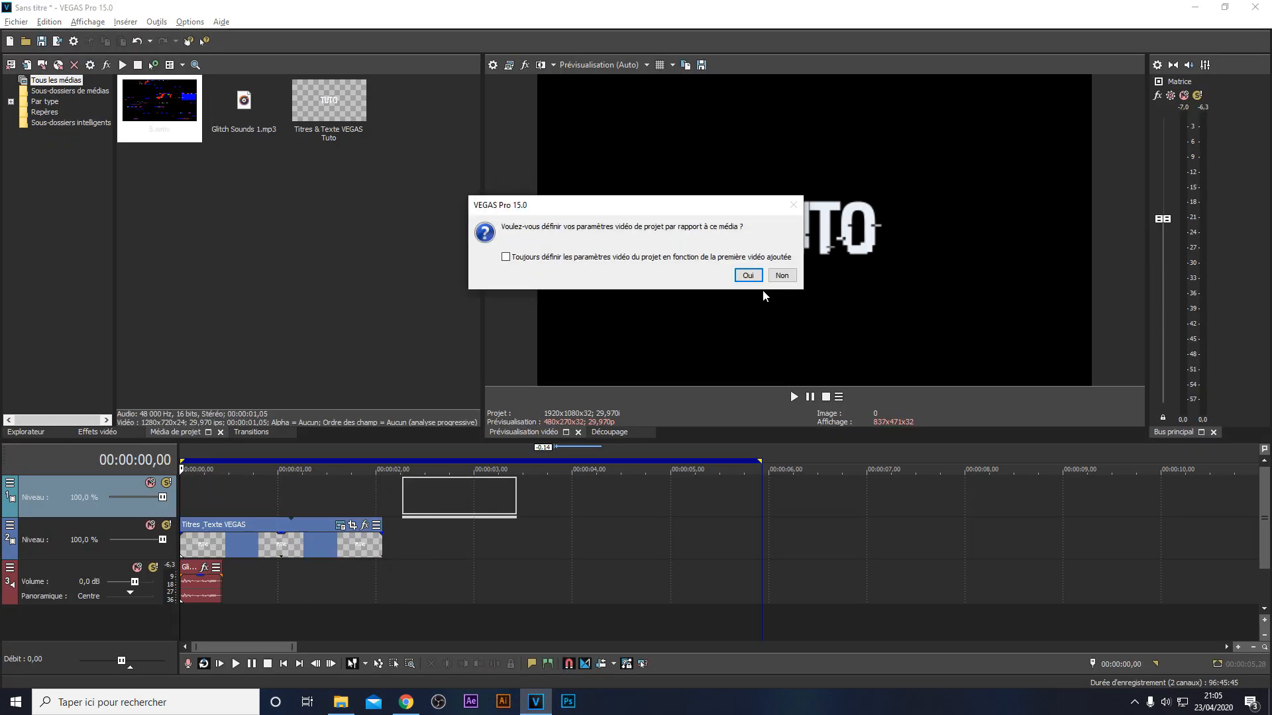
{"action": "left_click", "coordinate": [761, 285]}
{"action": "left_click", "coordinate": [428, 544]}
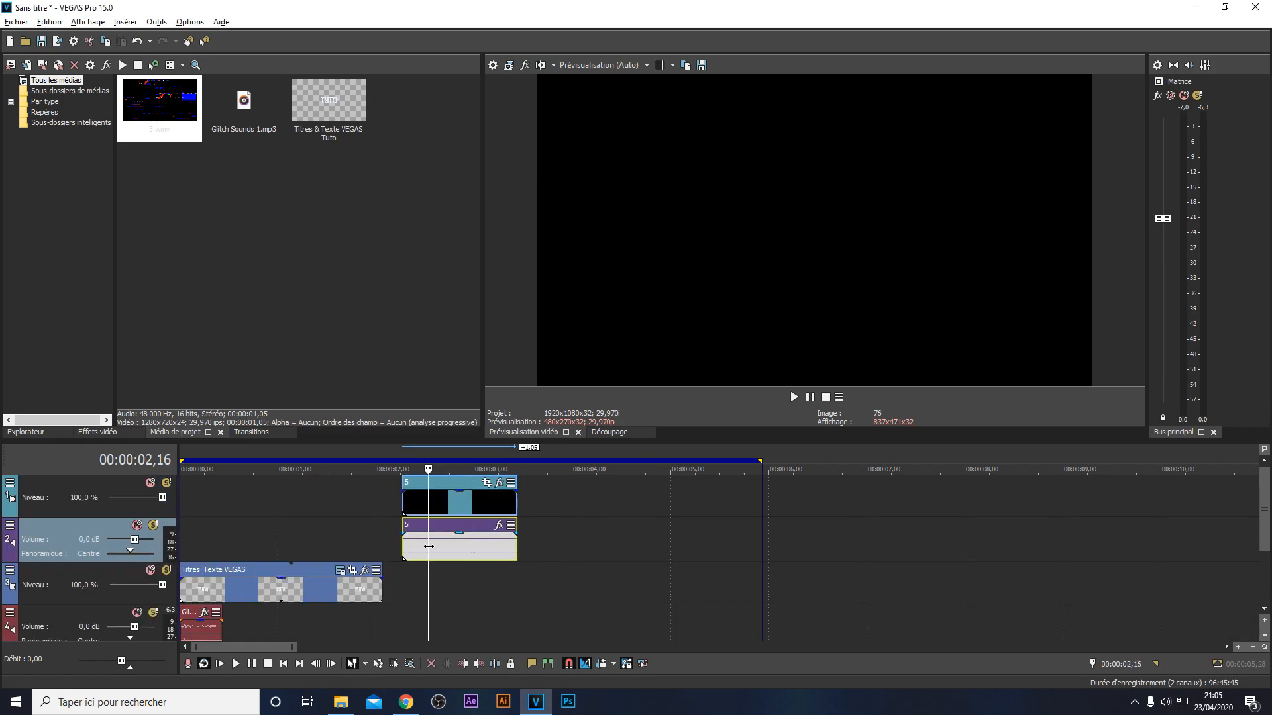
{"action": "key", "text": "Delete"}
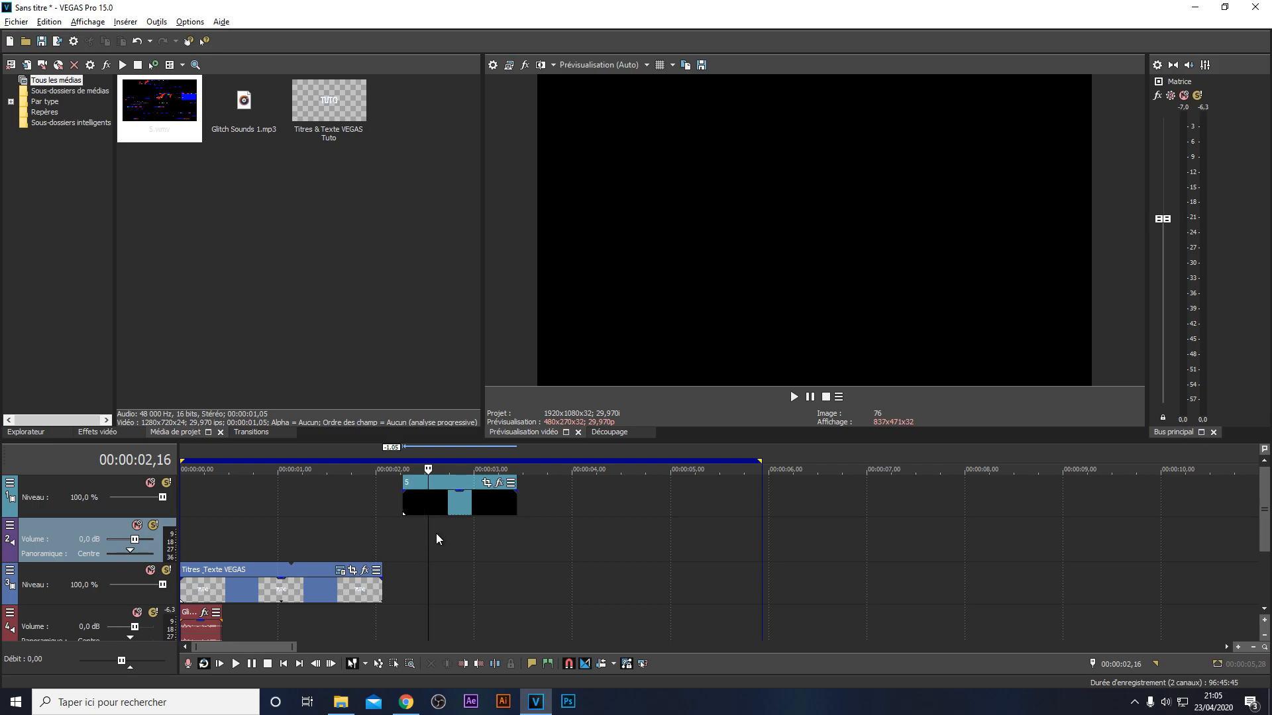
Step: Move the glitch overlay clip to the start of the timeline and remove the empty audio track below it
{"action": "left_click_drag", "start_coordinate": [435, 504], "coordinate": [217, 521]}
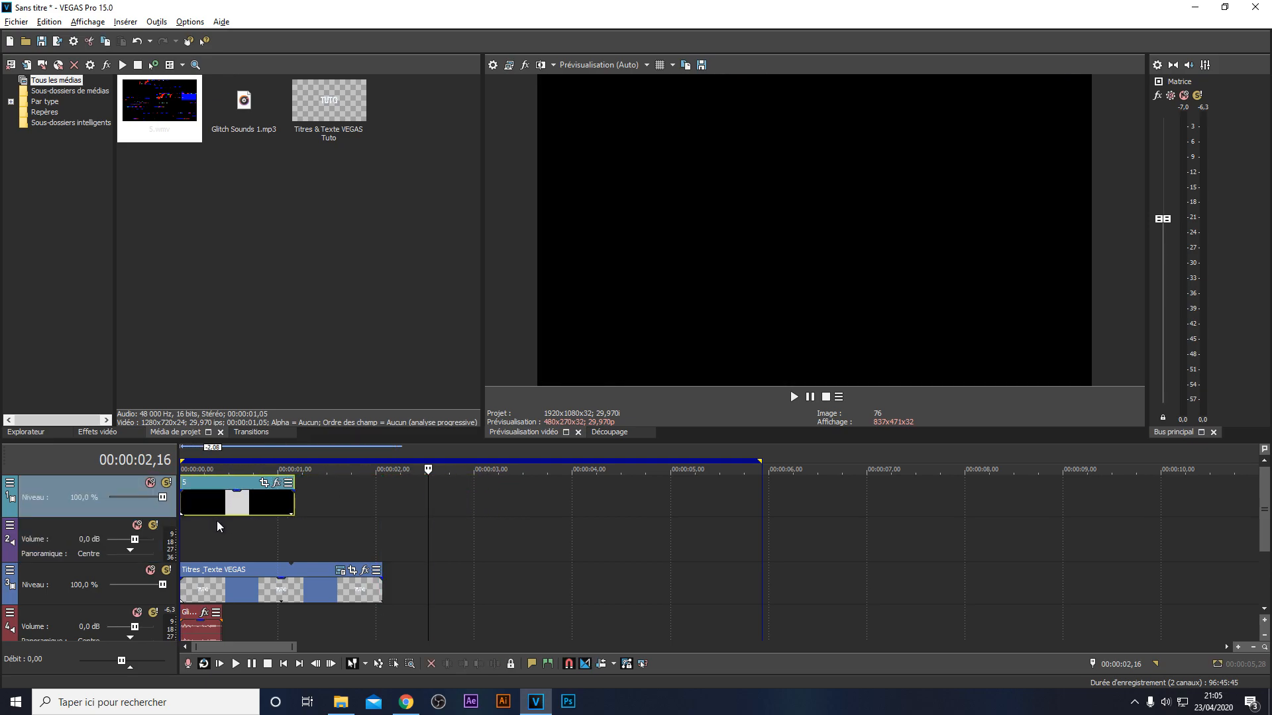
{"action": "left_click", "coordinate": [101, 557]}
{"action": "key", "text": "Delete"}
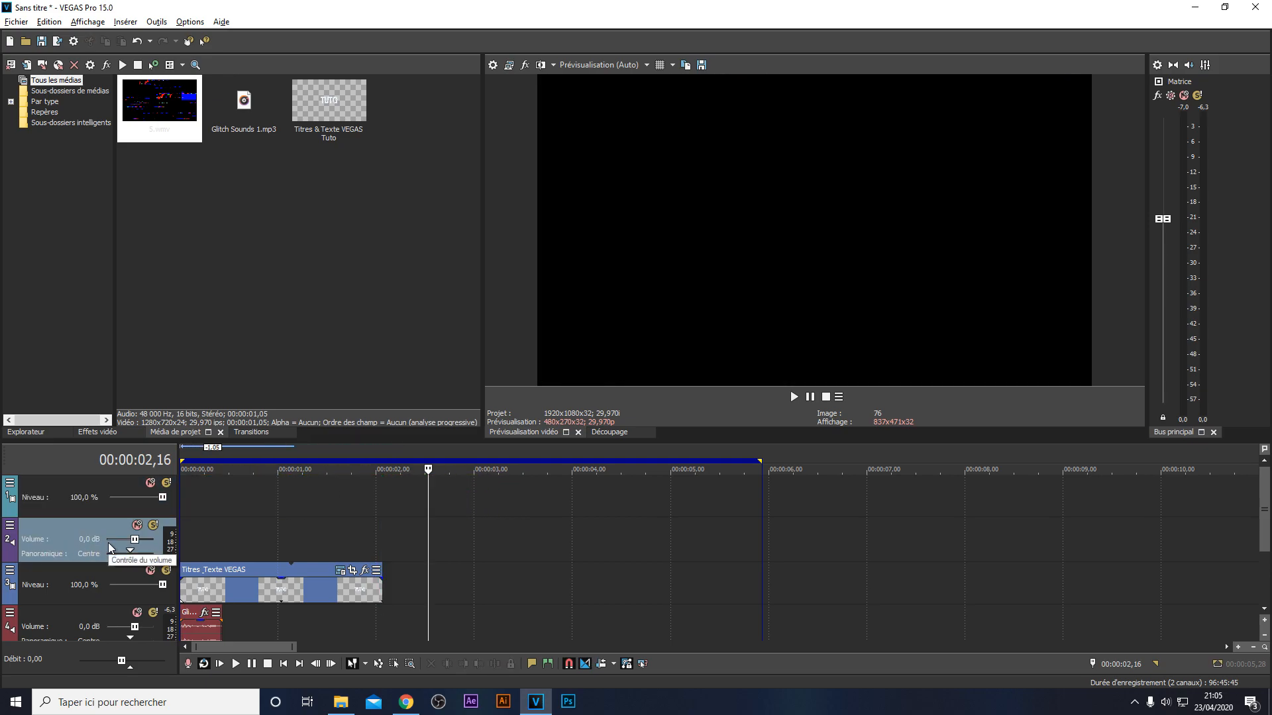
{"action": "key", "text": "ctrl+z"}
{"action": "left_click", "coordinate": [74, 543]}
{"action": "key", "text": "Delete"}
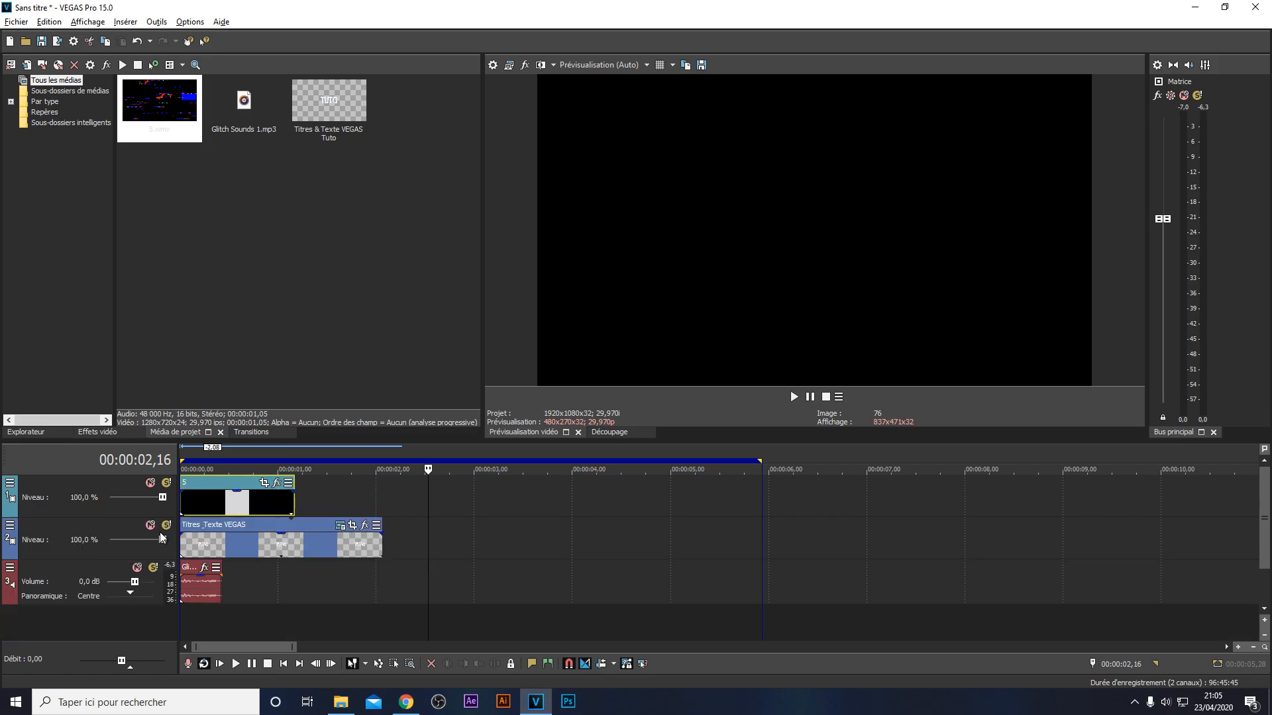
Step: Extend the glitch overlay to the end of the title and change its track's compositing mode so it blends over the text
{"action": "left_click_drag", "start_coordinate": [297, 500], "coordinate": [382, 502]}
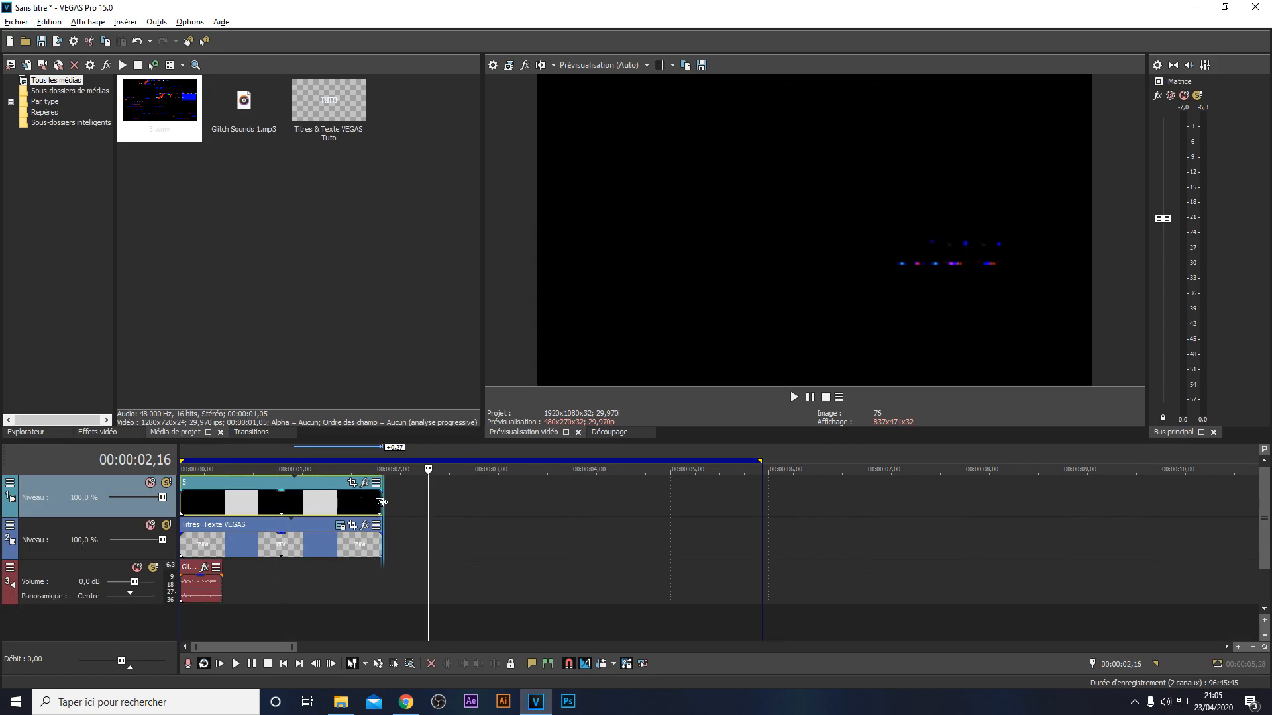
{"action": "left_click", "coordinate": [10, 483]}
{"action": "mouse_move", "coordinate": [66, 562]}
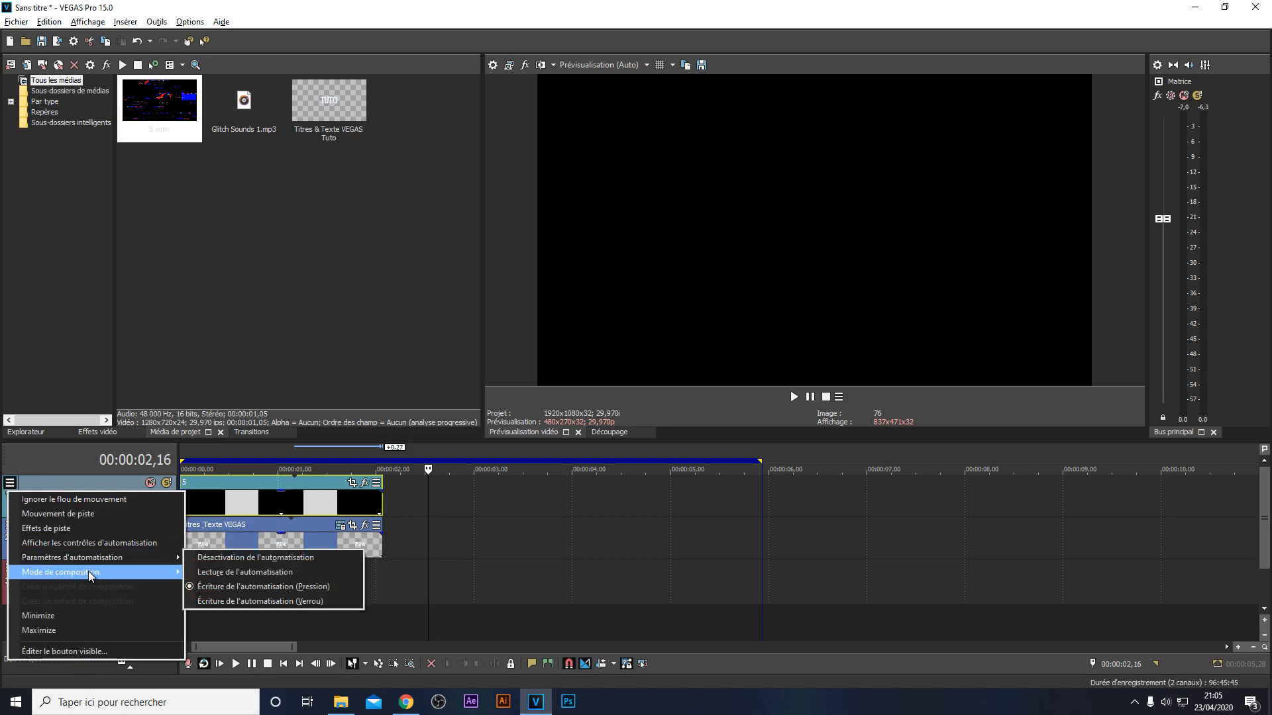
Step: Play the title with the blended glitch overlay from the start
{"action": "left_click", "coordinate": [187, 464]}
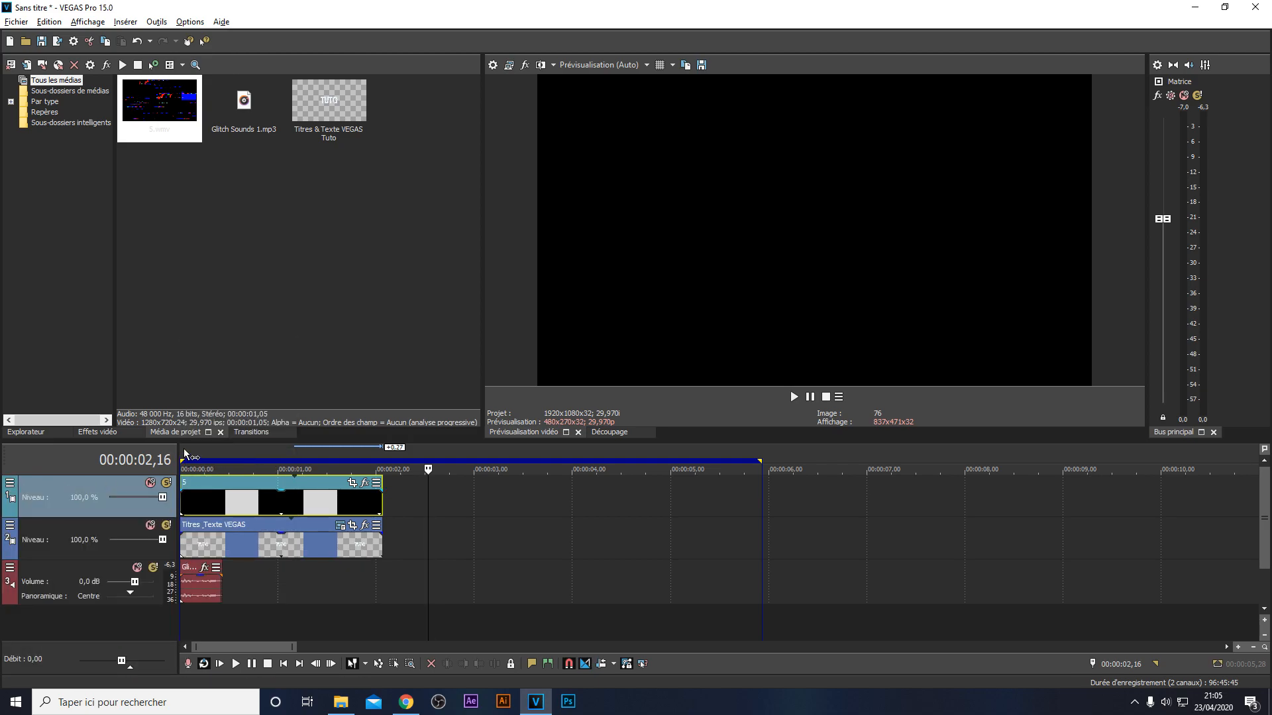
{"action": "key", "text": "space"}
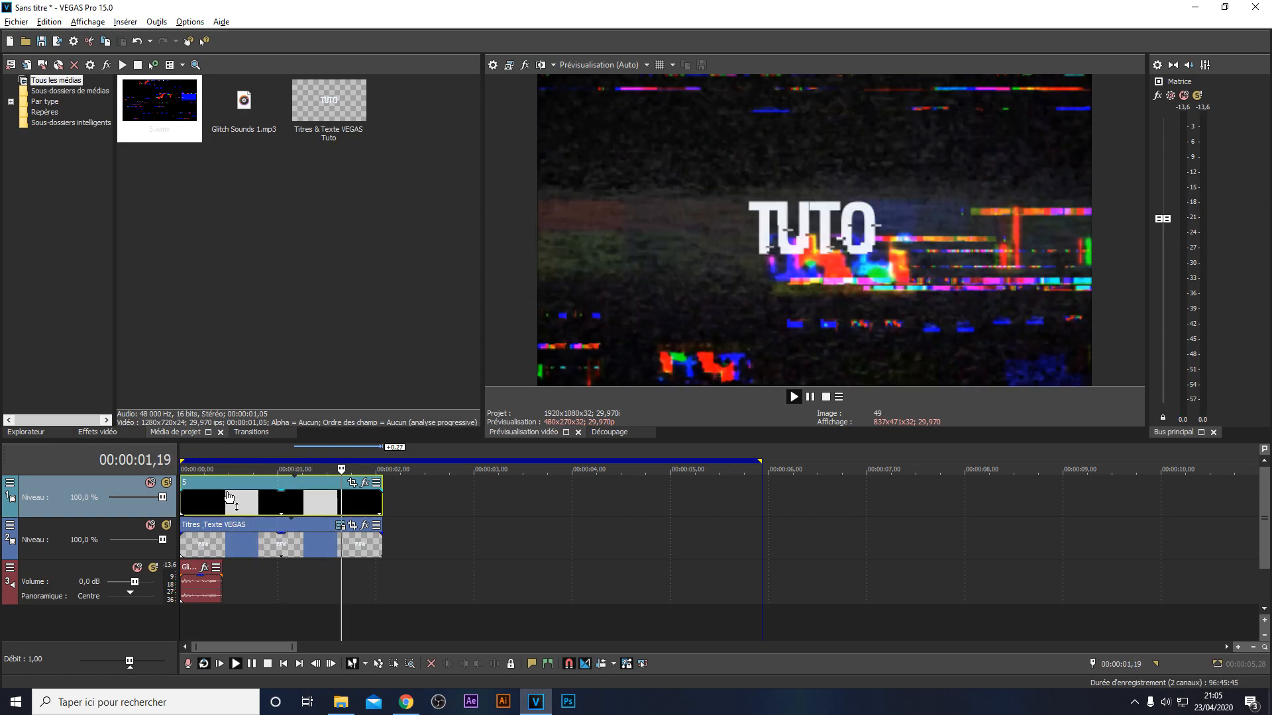
{"action": "key", "text": "space"}
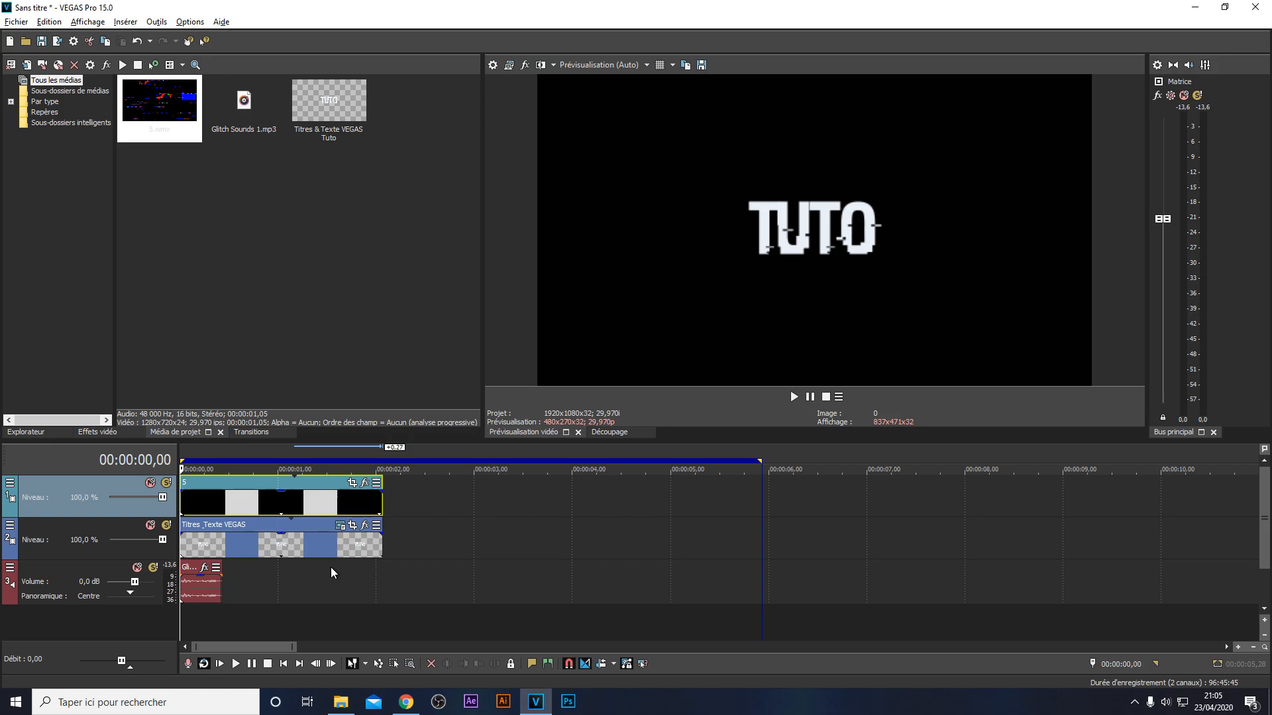
Step: Delete the glitch overlay clip and the remaining glitch sound, leaving only the title
{"action": "left_click", "coordinate": [312, 539]}
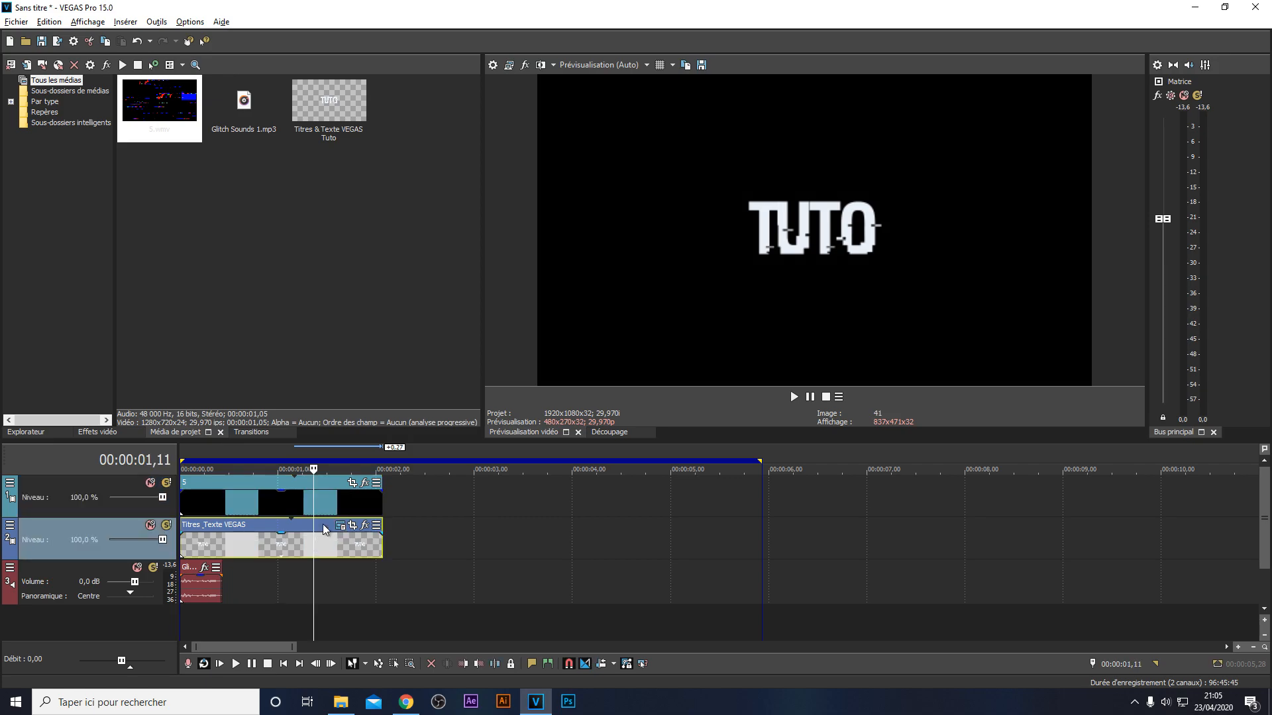
{"action": "left_click", "coordinate": [307, 502]}
{"action": "key", "text": "Delete"}
{"action": "left_click", "coordinate": [202, 591]}
{"action": "key", "text": "Delete"}
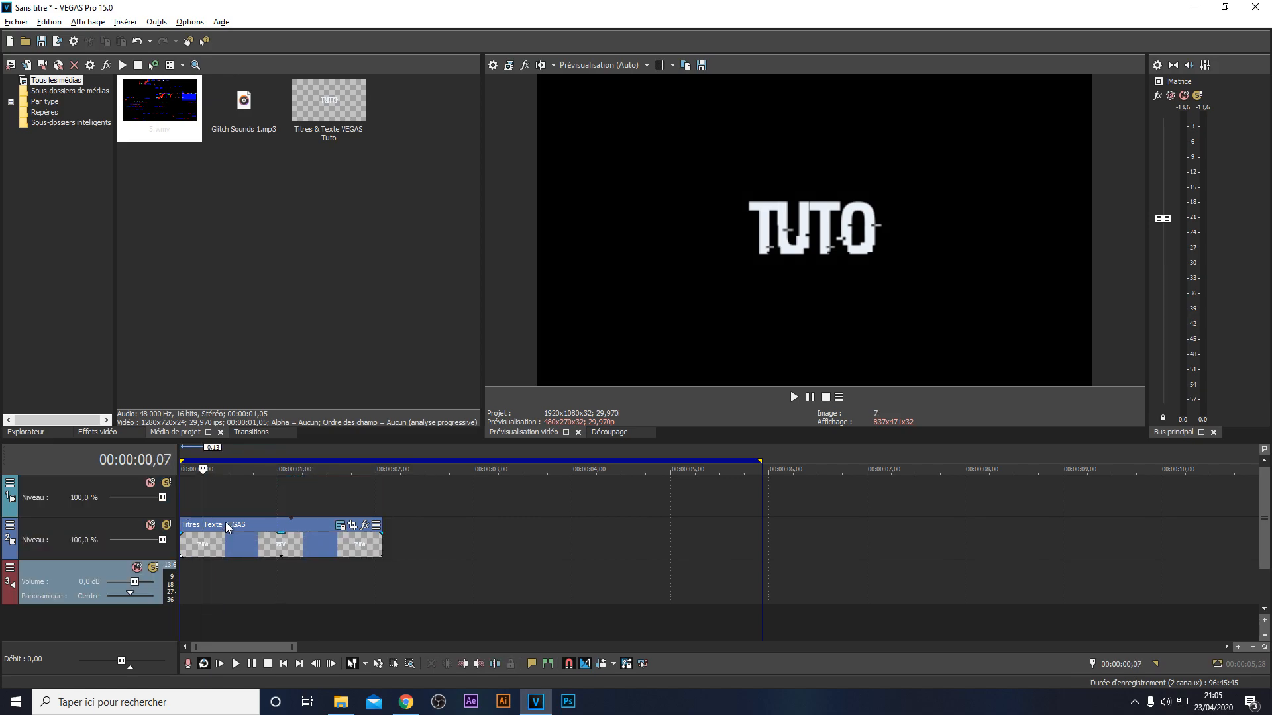
Step: Move the title to the upper video track starting at about 00:00:00,17, and shift the loop region to start at about 6.4 seconds
{"action": "left_click_drag", "start_coordinate": [225, 525], "coordinate": [280, 524]}
{"action": "left_click_drag", "start_coordinate": [537, 461], "coordinate": [777, 487]}
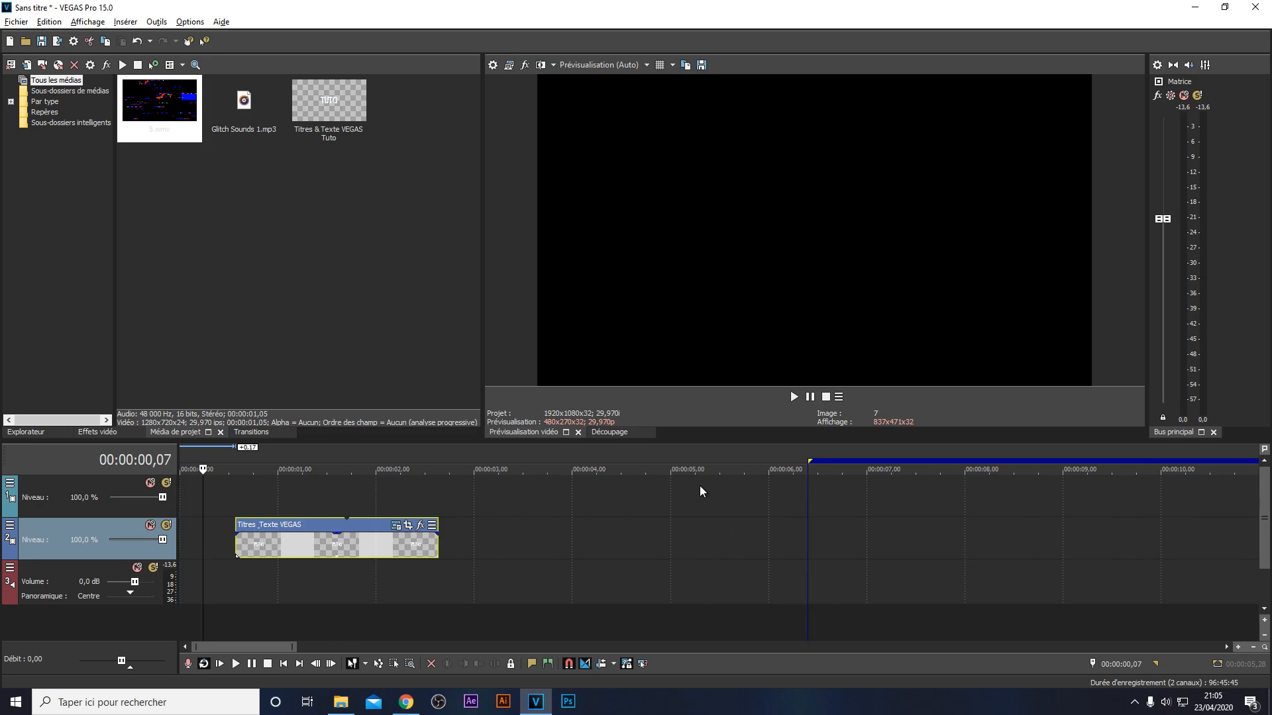
{"action": "left_click", "coordinate": [241, 500]}
{"action": "left_click_drag", "start_coordinate": [253, 529], "coordinate": [264, 499]}
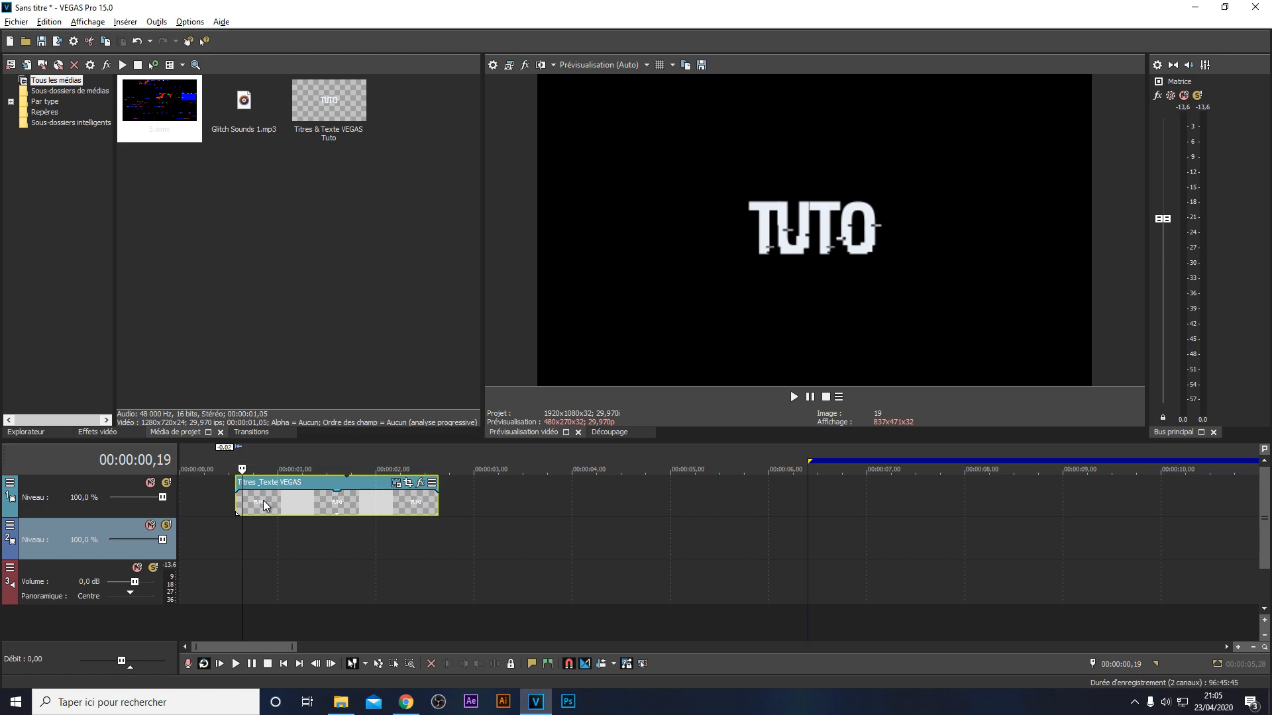
Step: Place the gradient background video from the overlays folder on the track below the title, and start the title at about 00:00:00,03
{"action": "left_click", "coordinate": [341, 702]}
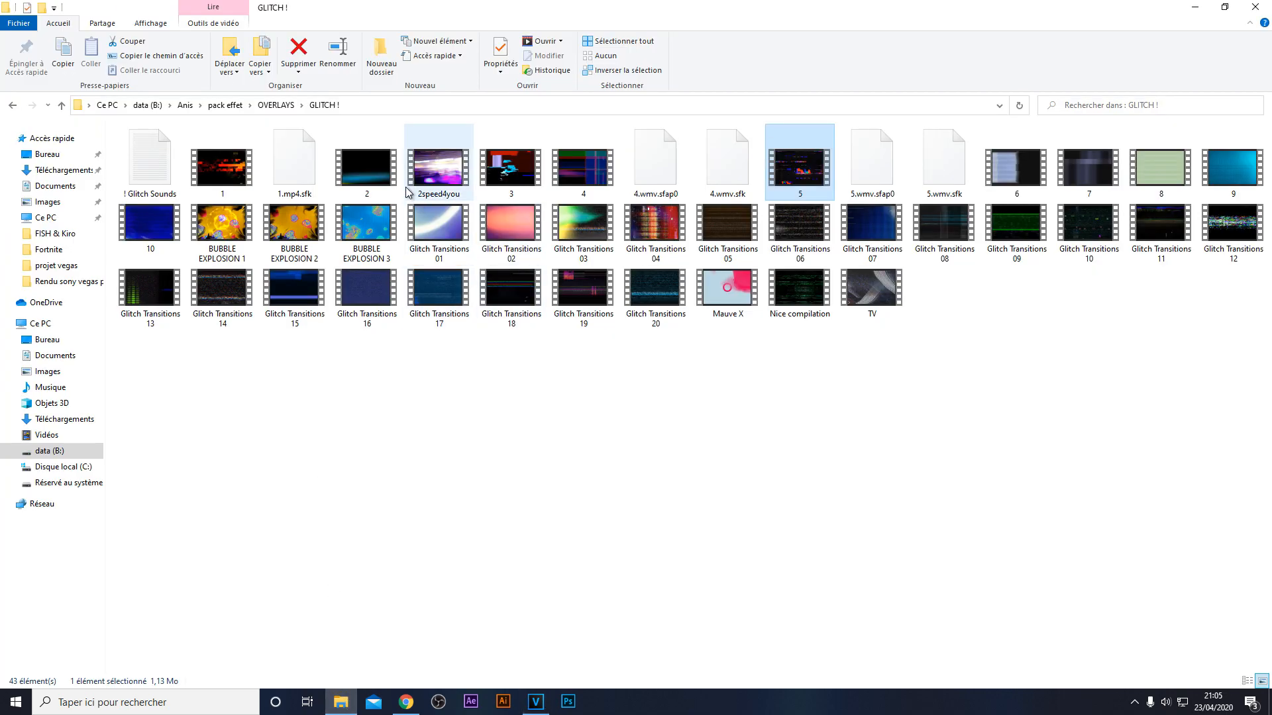
{"action": "left_click_drag", "start_coordinate": [499, 216], "coordinate": [437, 541]}
{"action": "left_click", "coordinate": [779, 277]}
{"action": "left_click_drag", "start_coordinate": [350, 496], "coordinate": [304, 498]}
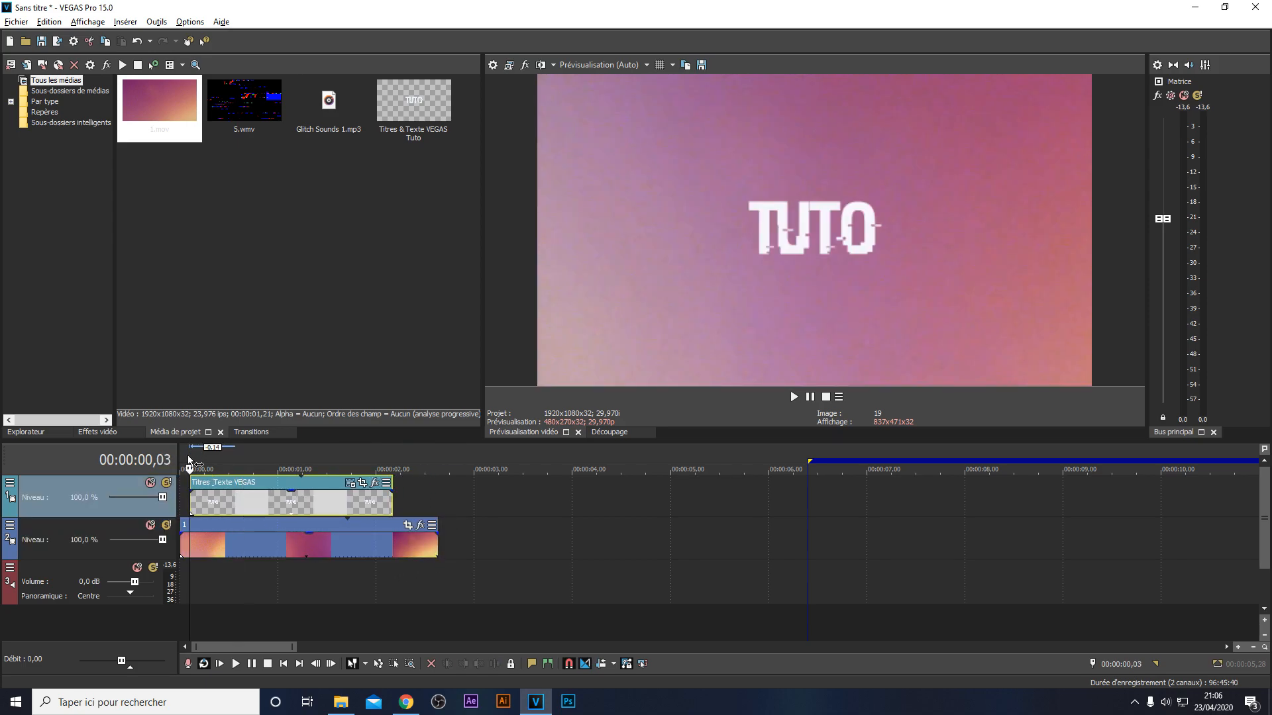
{"action": "left_click", "coordinate": [189, 467]}
Step: Change the title's font to Verdana
{"action": "left_click", "coordinate": [363, 484]}
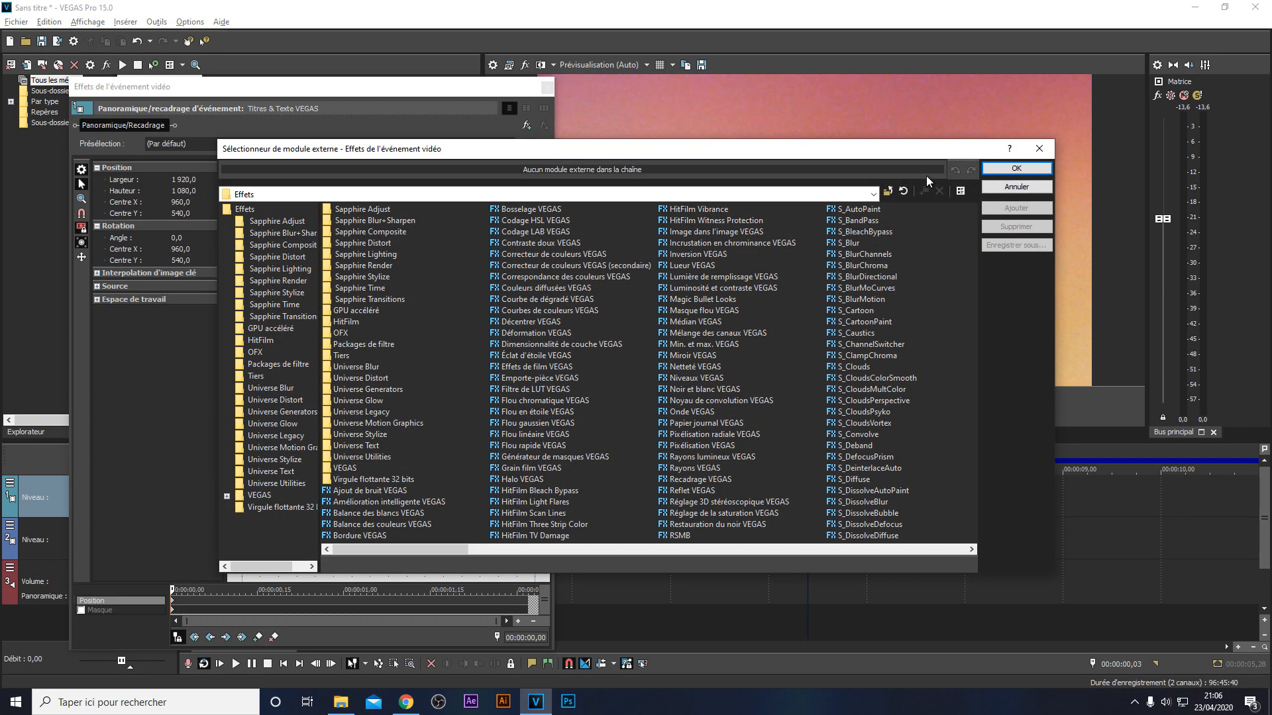
{"action": "left_click", "coordinate": [1019, 190]}
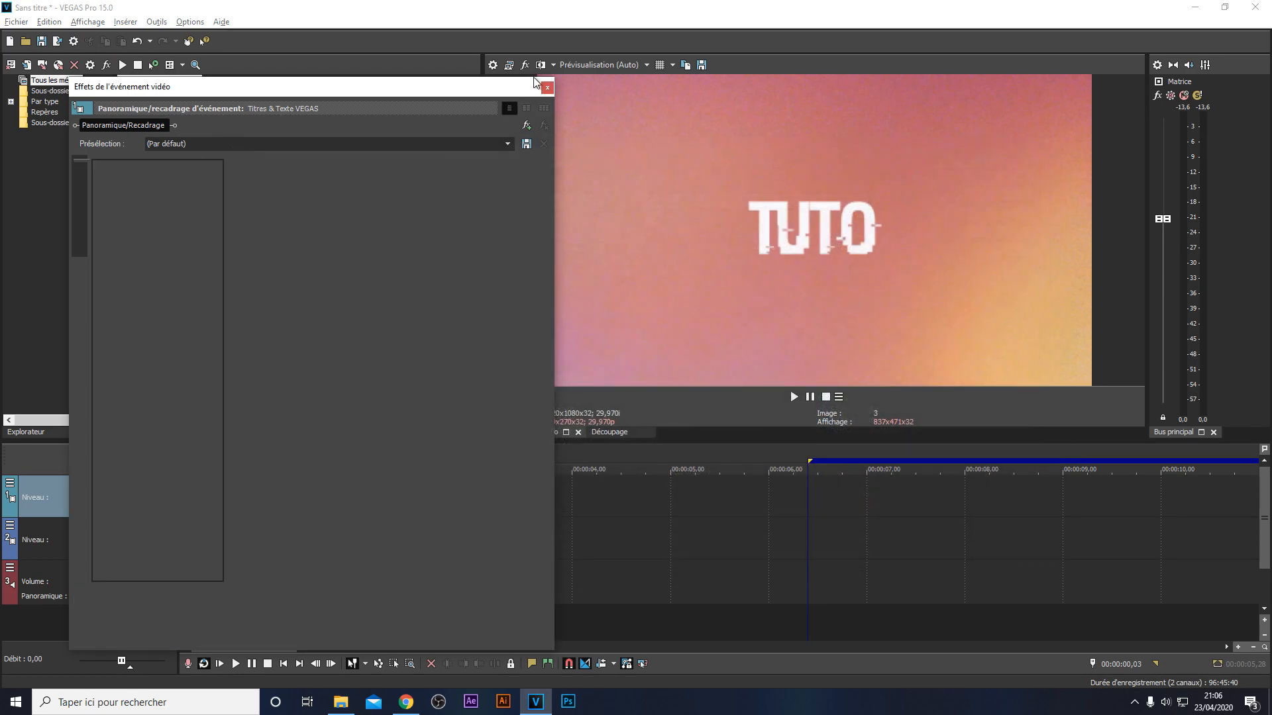
{"action": "left_click", "coordinate": [351, 484]}
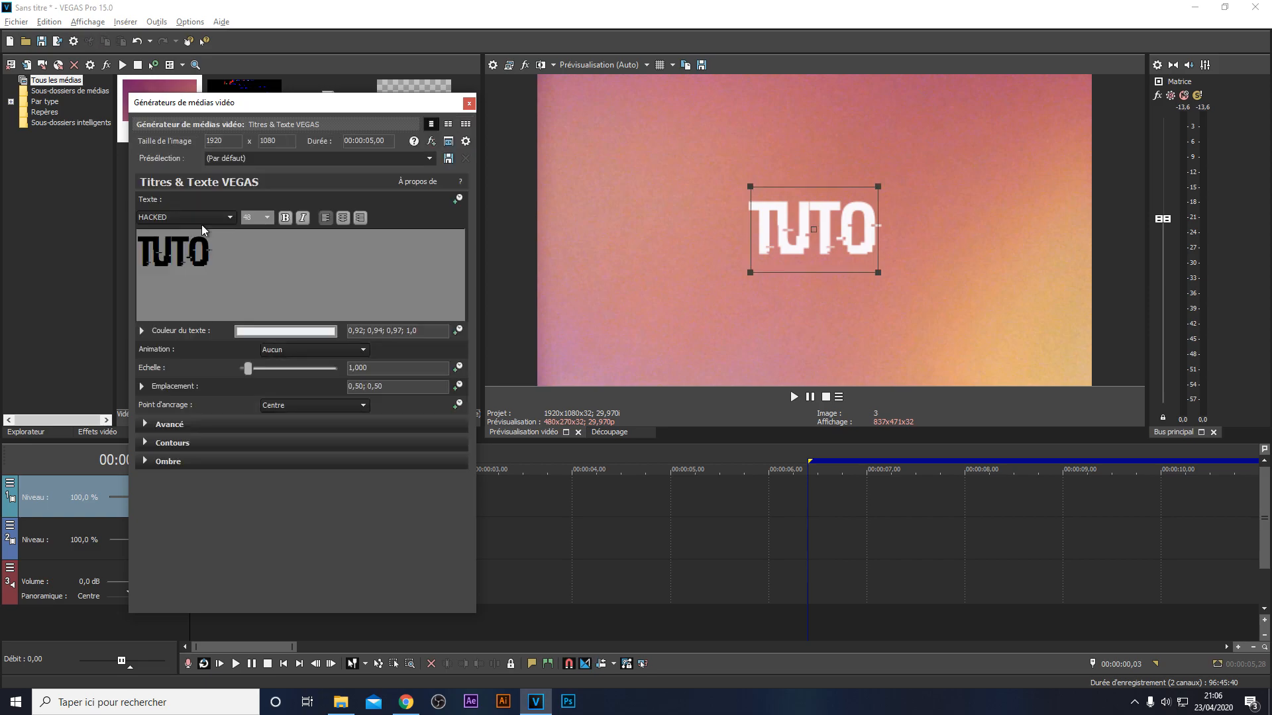
{"action": "left_click", "coordinate": [192, 217]}
{"action": "scroll", "coordinate": [185, 399], "scroll_direction": "down", "scroll_amount": 6}
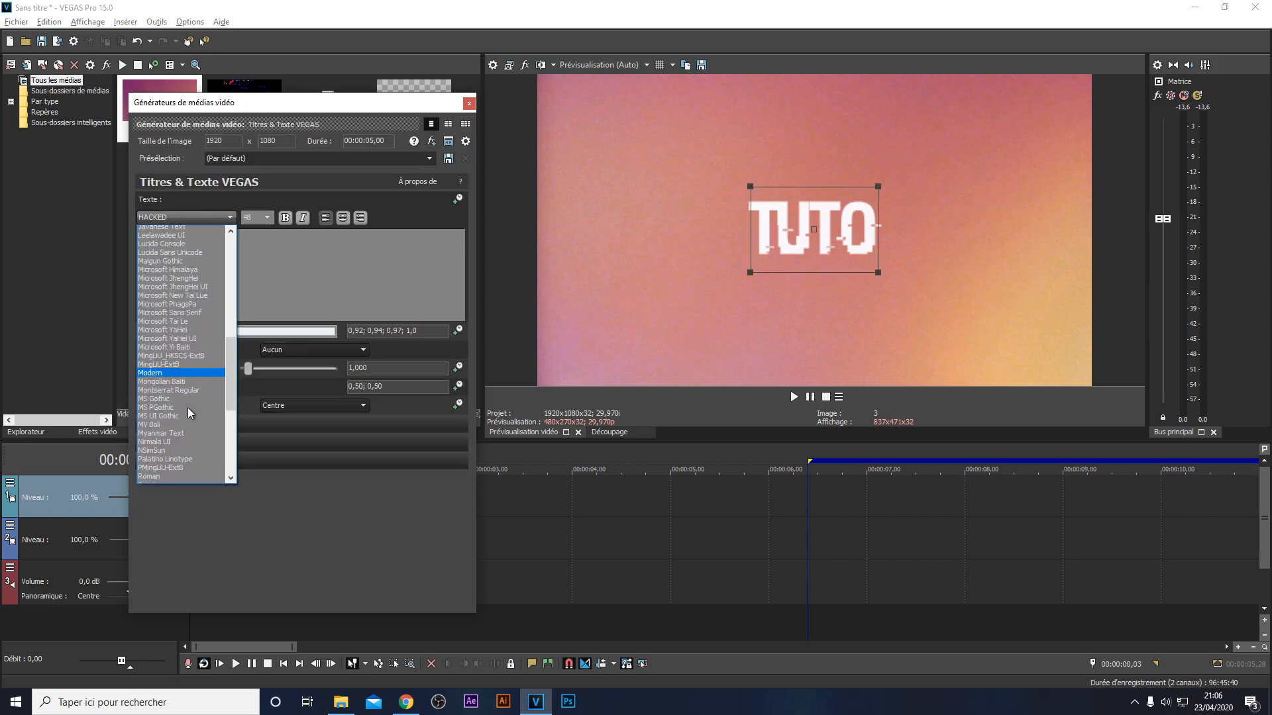
{"action": "scroll", "coordinate": [189, 413], "scroll_direction": "down", "scroll_amount": 6}
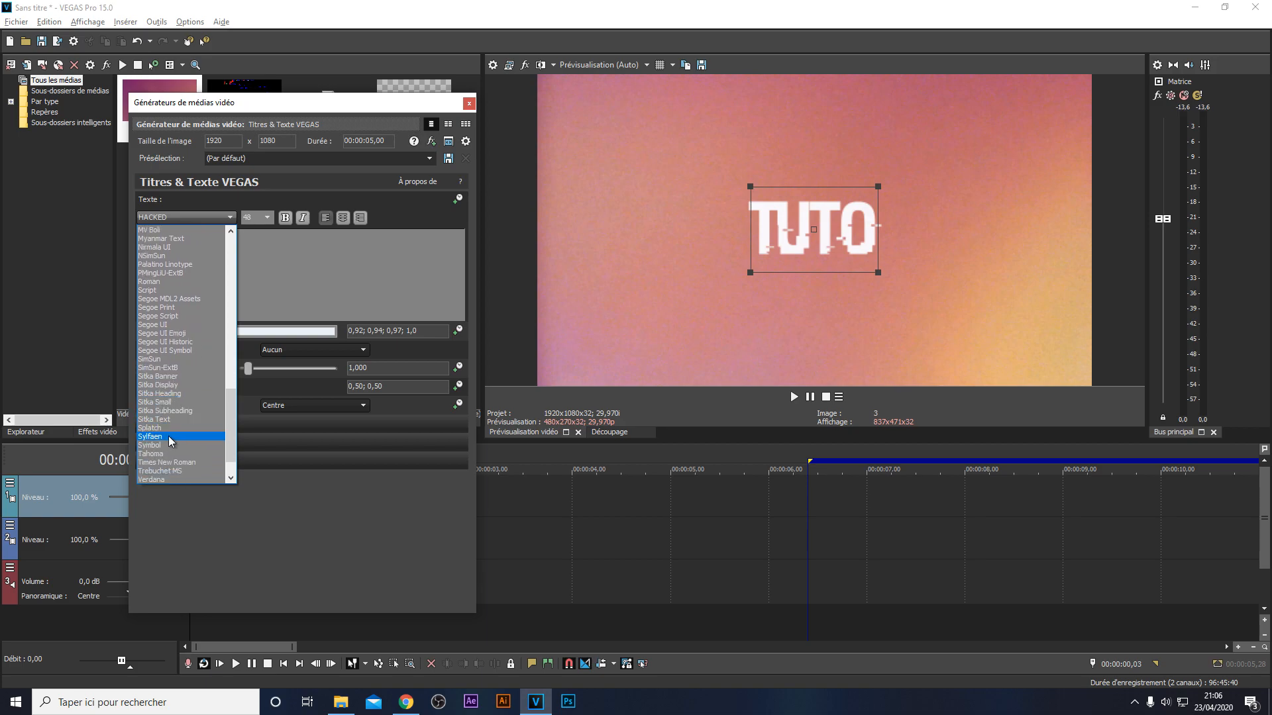
{"action": "scroll", "coordinate": [167, 457], "scroll_direction": "down", "scroll_amount": 1}
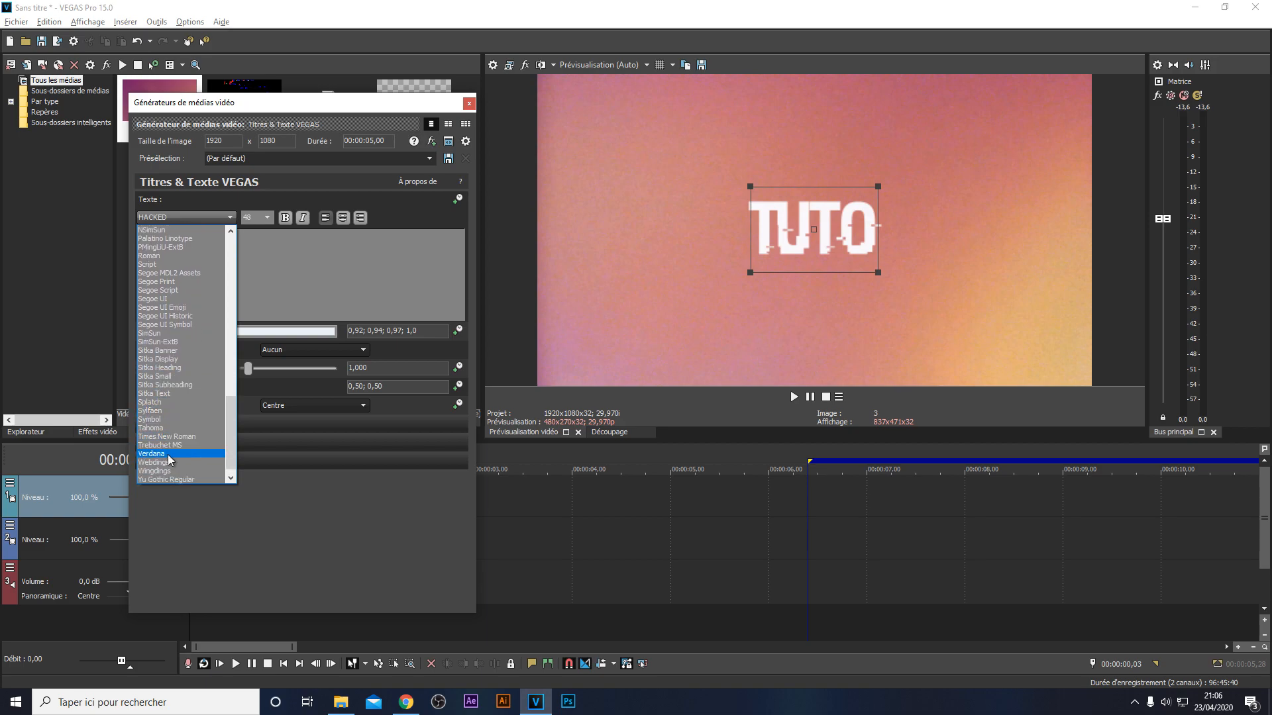
{"action": "left_click", "coordinate": [168, 454]}
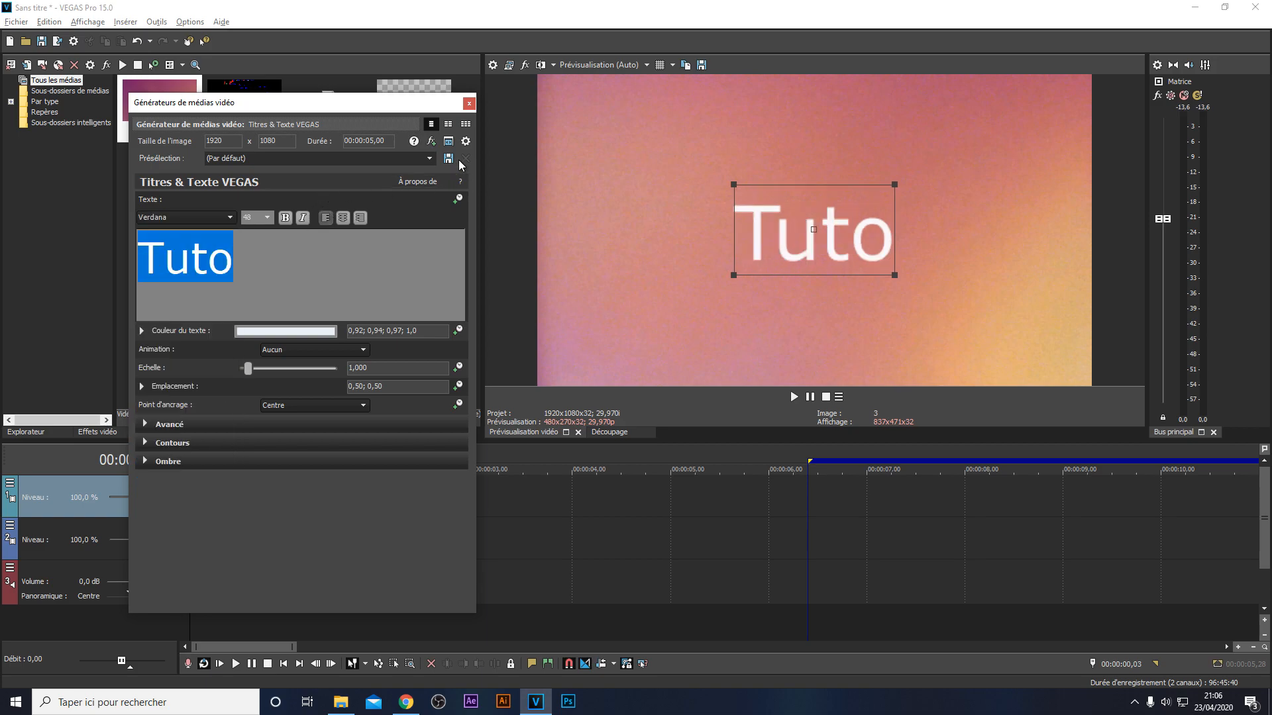
Step: Load the saved "higlght" preset for the title and replace its text with "TUTO"
{"action": "left_click", "coordinate": [430, 159]}
{"action": "left_click", "coordinate": [351, 394]}
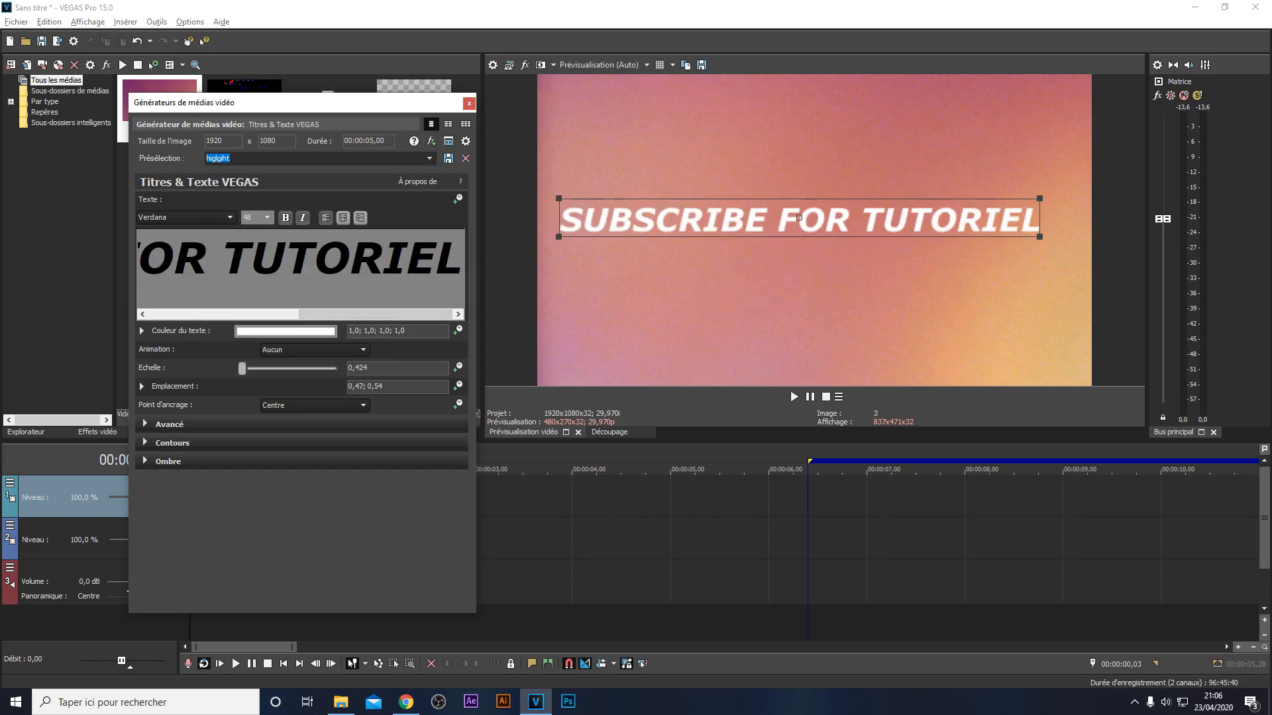
{"action": "left_click_drag", "start_coordinate": [460, 262], "coordinate": [115, 294]}
{"action": "key", "text": "BackSpace"}
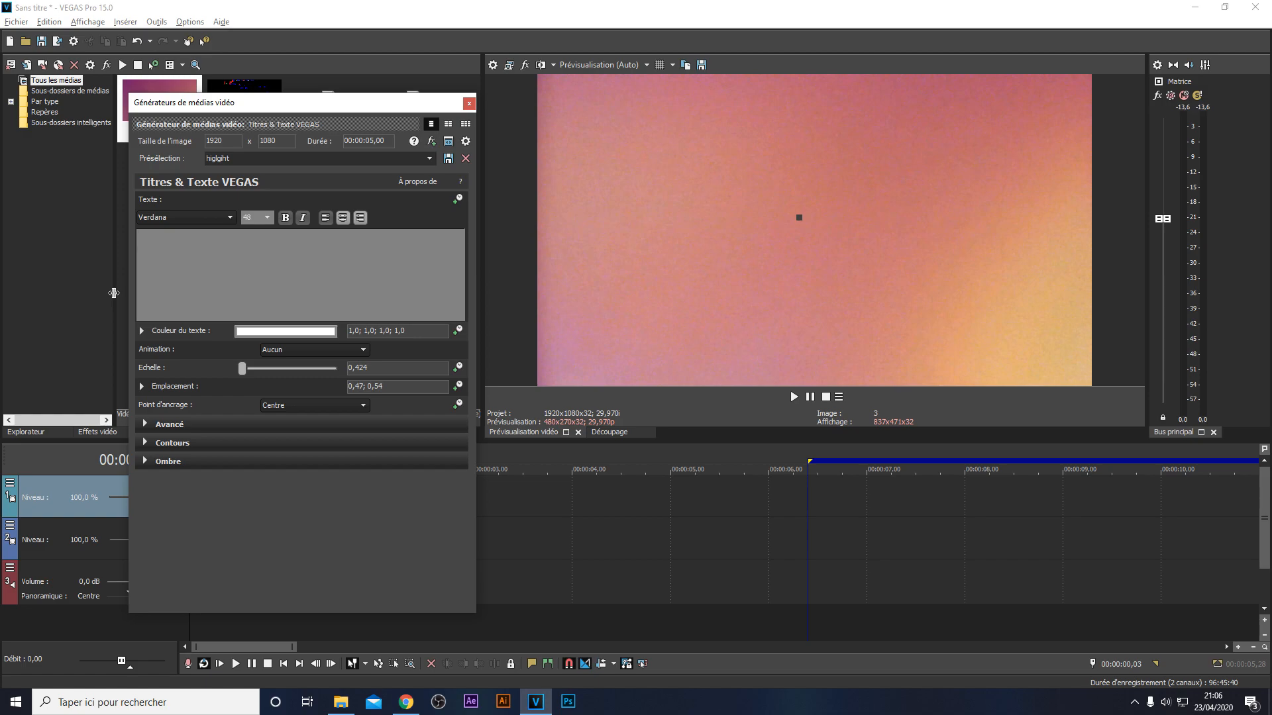
{"action": "type", "text": "TUTO"}
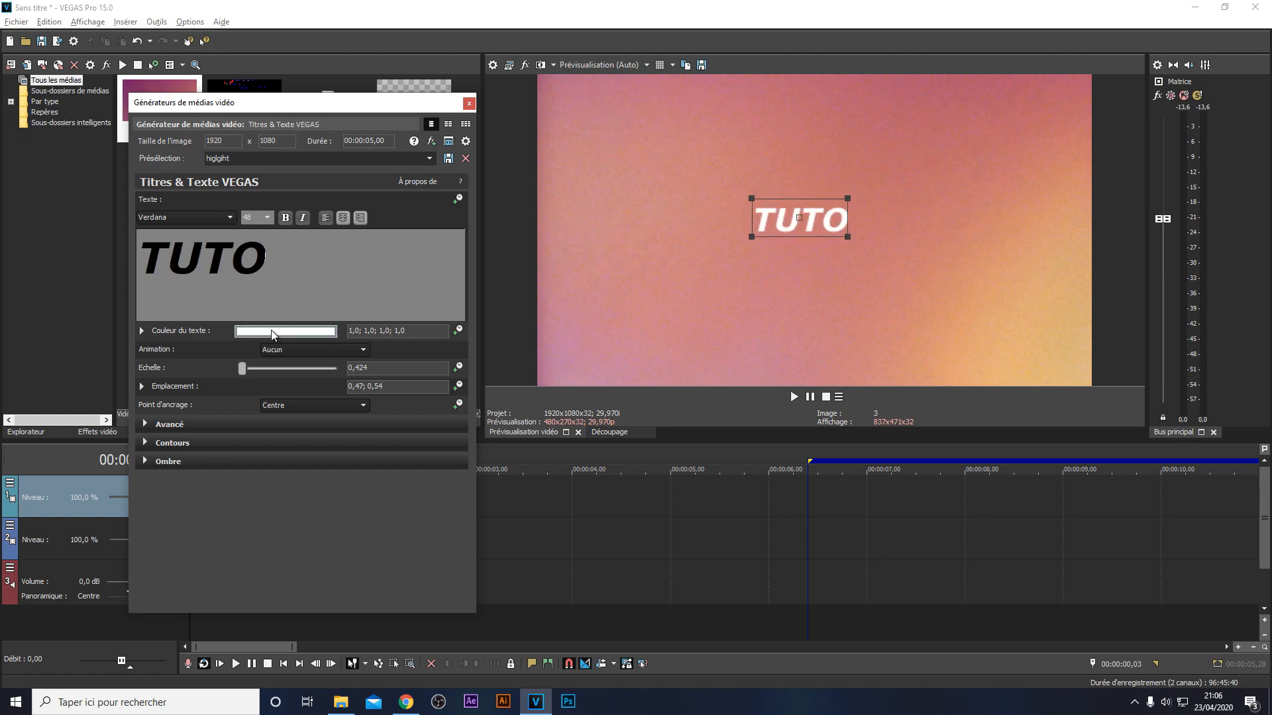
{"action": "key", "text": "ctrl+a"}
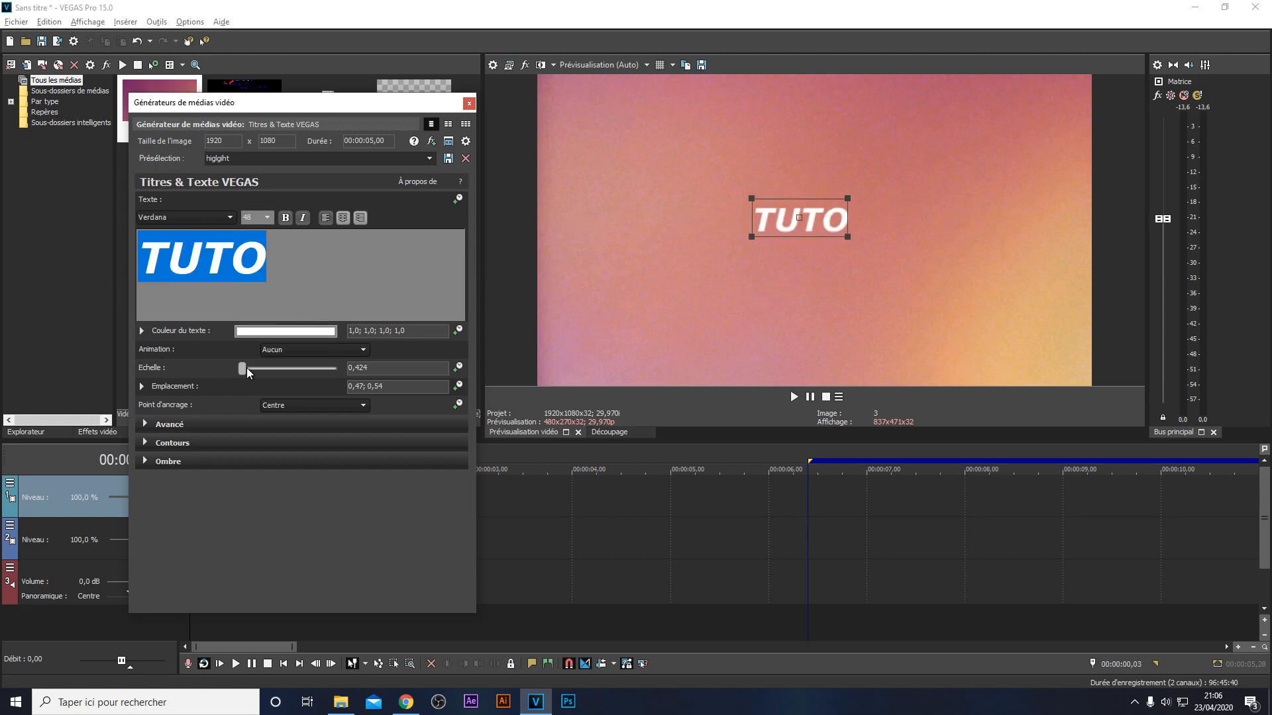
Step: Adjust the title's enabled black shadow to an X offset of about 0,061, Y offset of 0,170 and blur of 0,190
{"action": "left_click", "coordinate": [146, 462]}
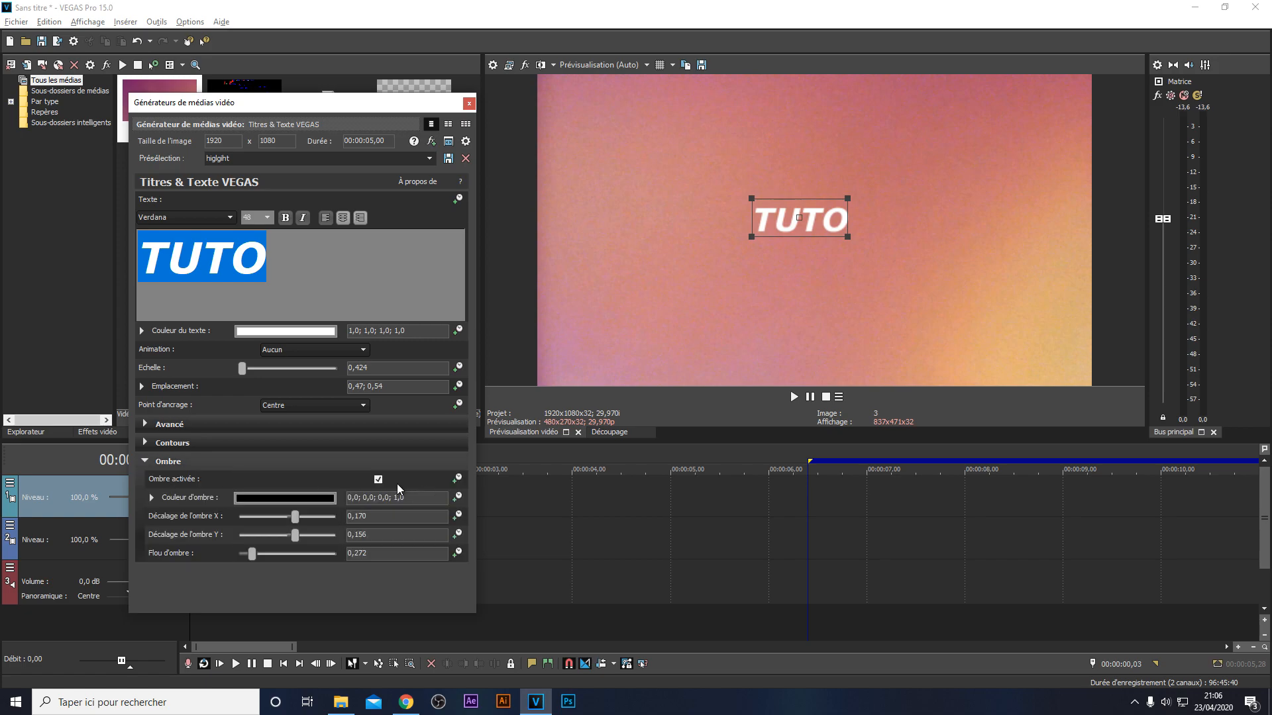
{"action": "left_click_drag", "start_coordinate": [296, 525], "coordinate": [300, 524]}
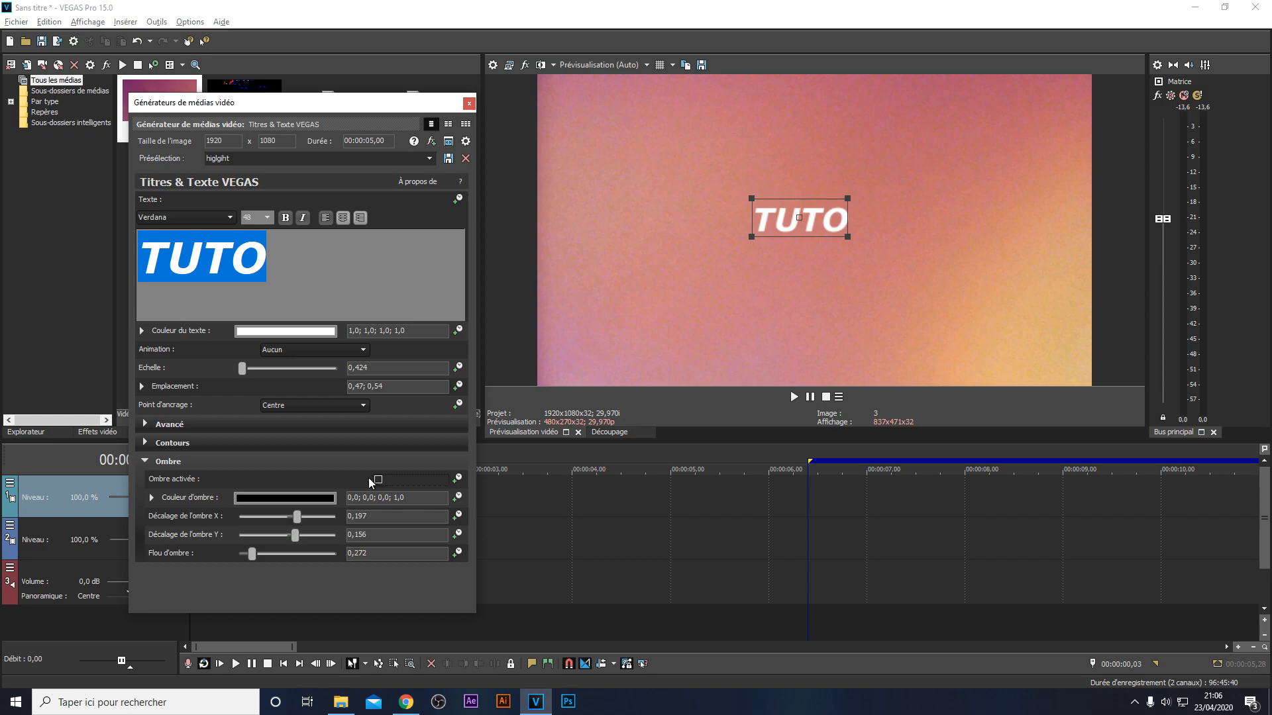
{"action": "left_click_drag", "start_coordinate": [295, 535], "coordinate": [249, 552]}
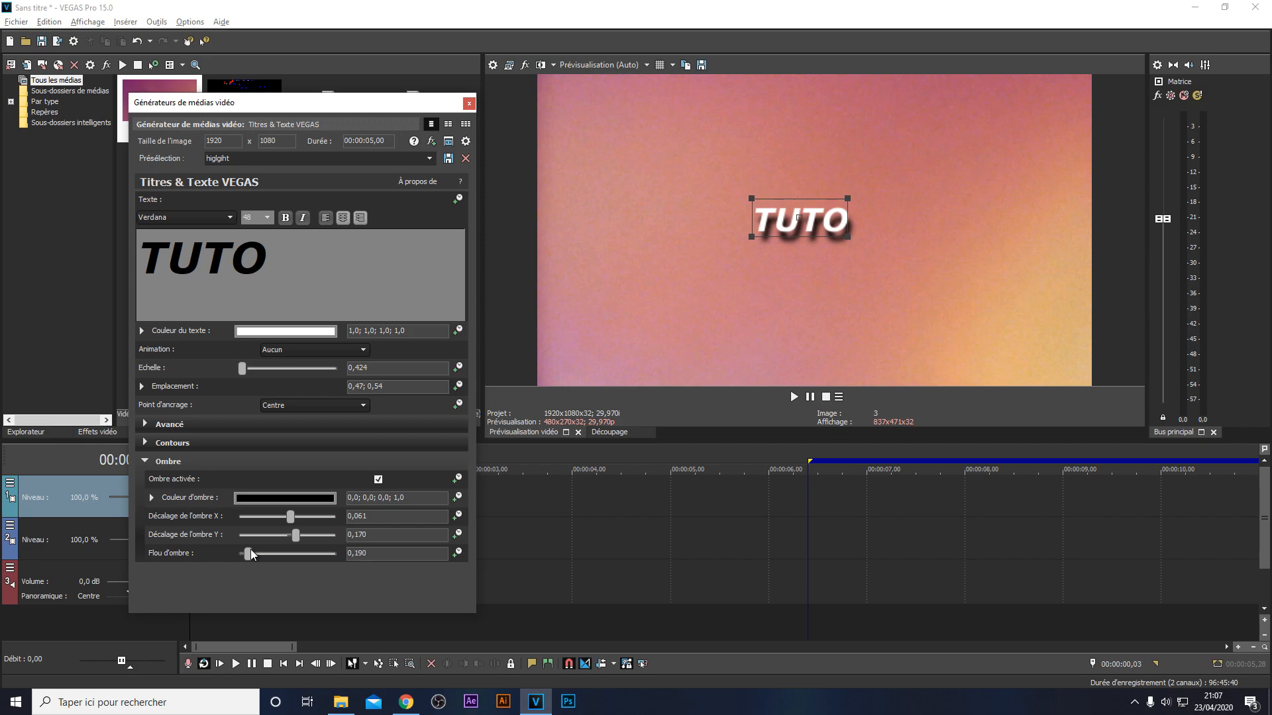
{"action": "left_click", "coordinate": [469, 103]}
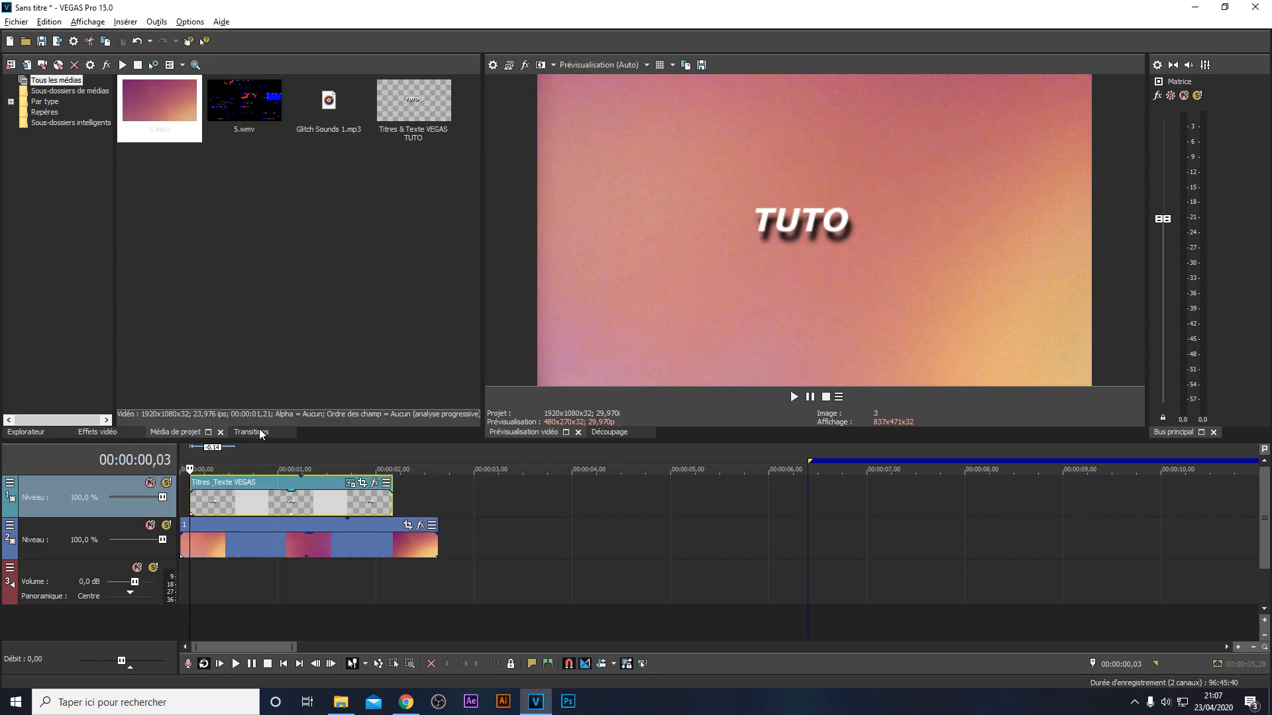
Step: Search the video effects for "wave" and apply S_WarpWaves to the title
{"action": "left_click", "coordinate": [89, 433]}
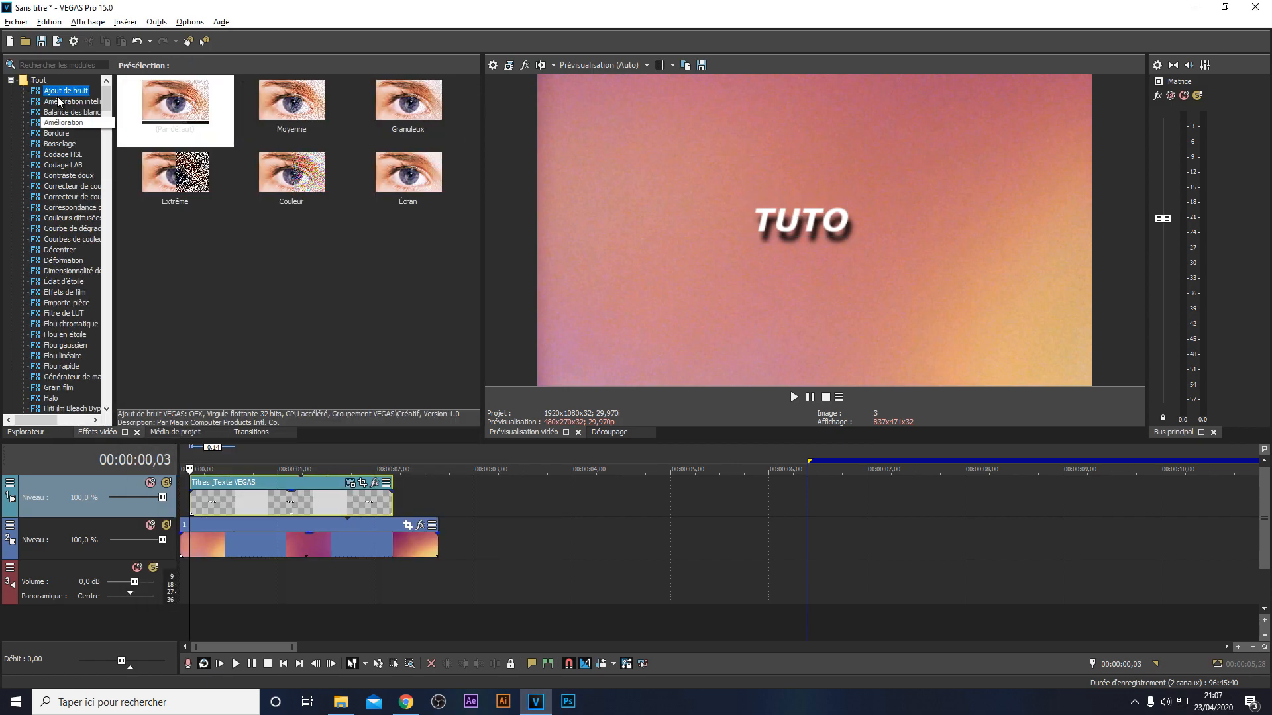
{"action": "left_click", "coordinate": [58, 64]}
{"action": "type", "text": "w"}
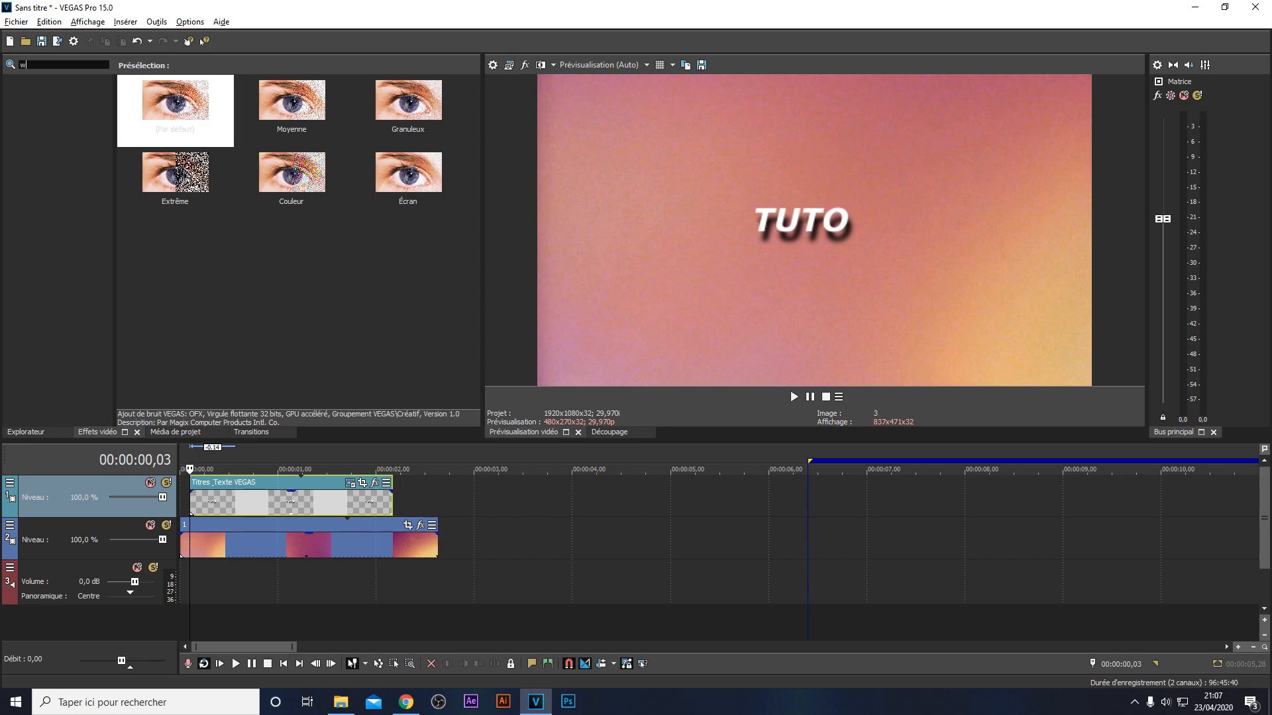
{"action": "type", "text": "ave"}
{"action": "left_click_drag", "start_coordinate": [57, 102], "coordinate": [226, 370]}
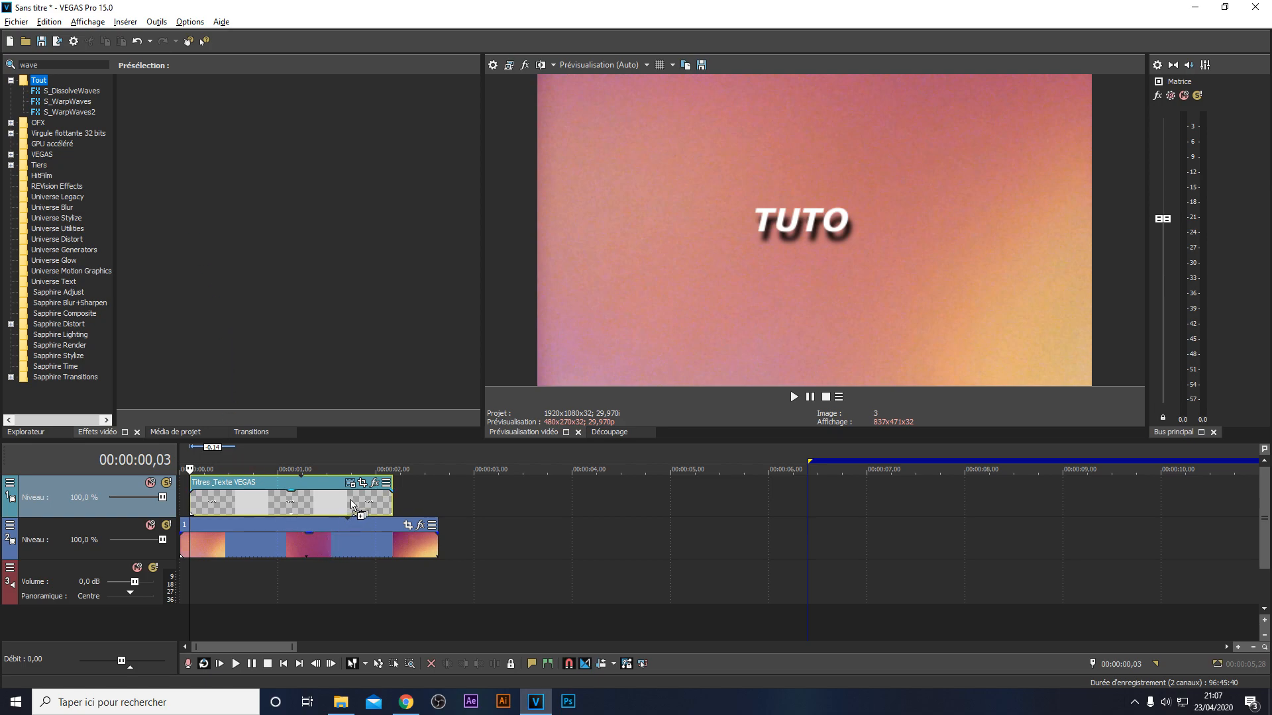
{"action": "left_click_drag", "start_coordinate": [352, 500], "coordinate": [354, 504]}
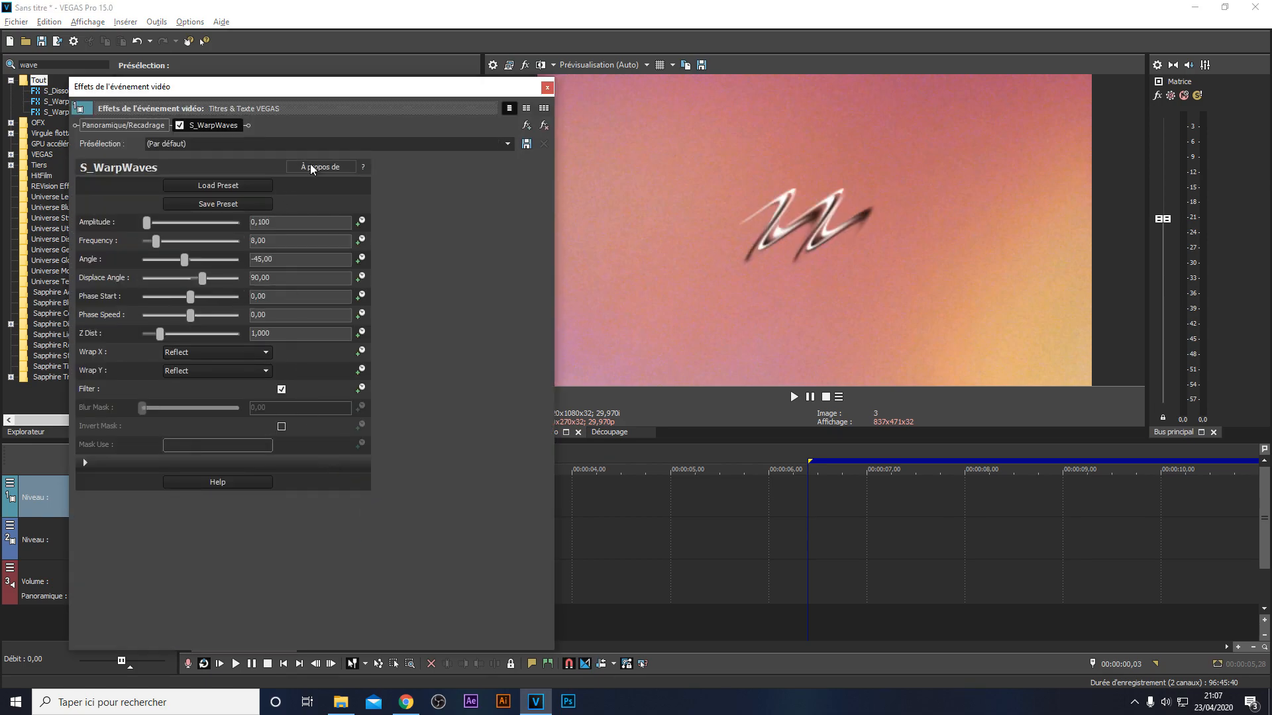
Step: Load the "highlight" preset for the title's S_WarpWaves effect and close its settings
{"action": "left_click", "coordinate": [508, 143]}
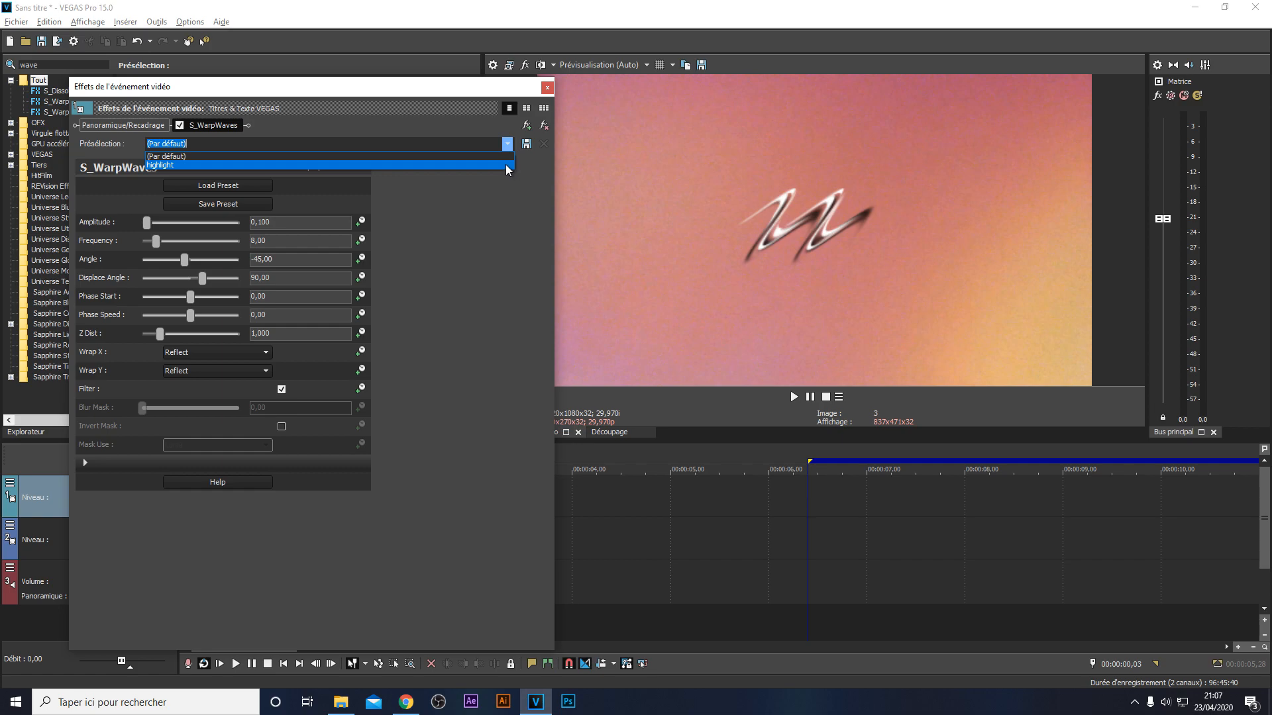
{"action": "left_click", "coordinate": [504, 163]}
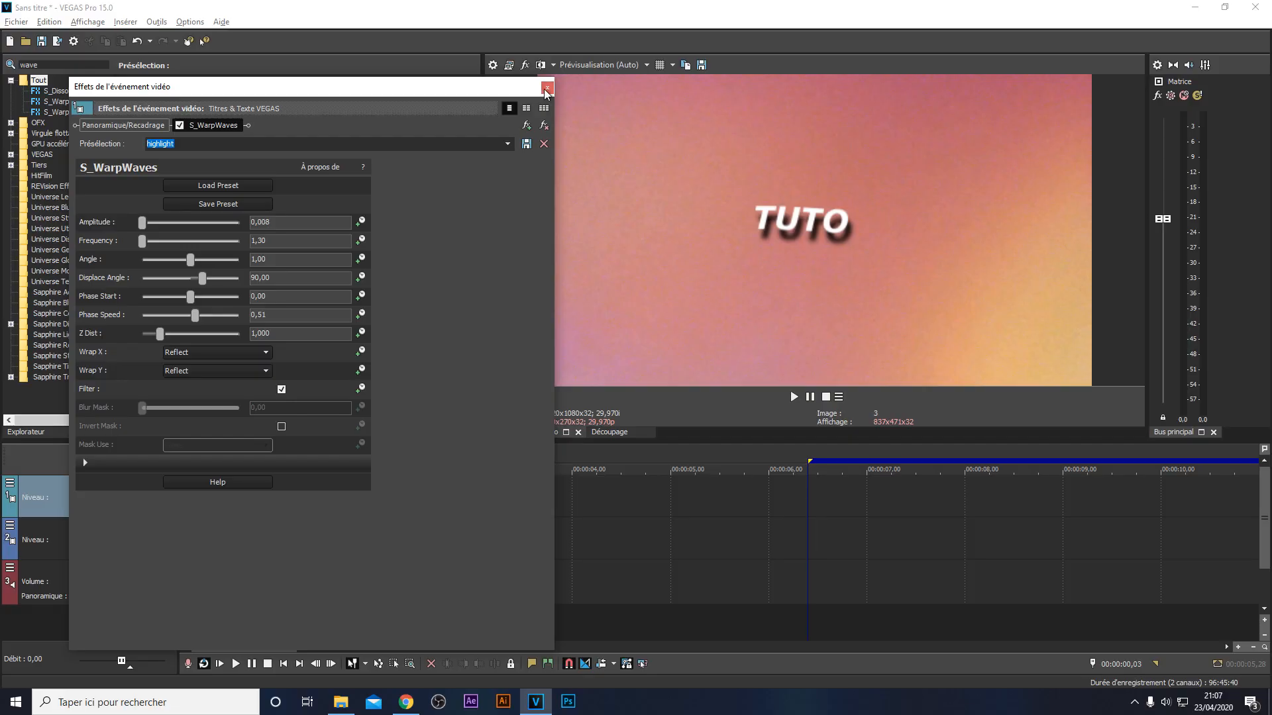
{"action": "left_click", "coordinate": [1051, 2]}
Step: Preview the wavy title and extend both of its ends to match the gradient background clip
{"action": "key", "text": "space"}
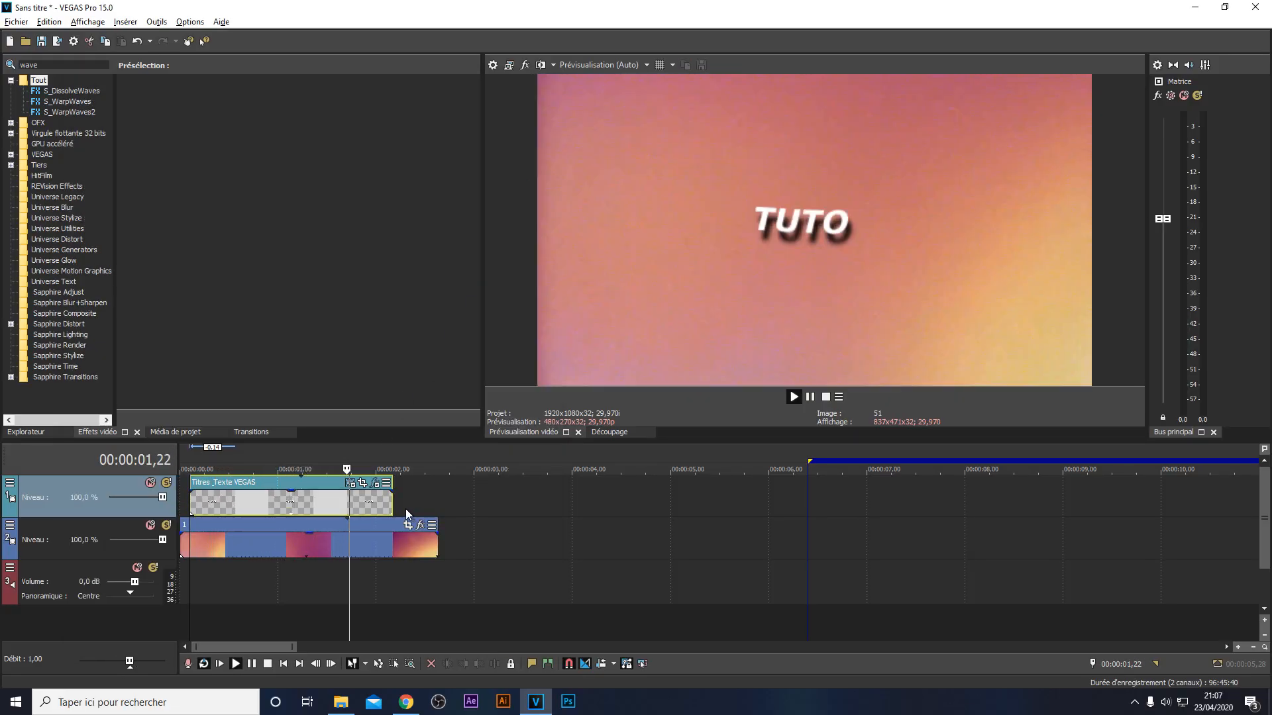
{"action": "key", "text": "space"}
{"action": "left_click_drag", "start_coordinate": [391, 508], "coordinate": [437, 508]}
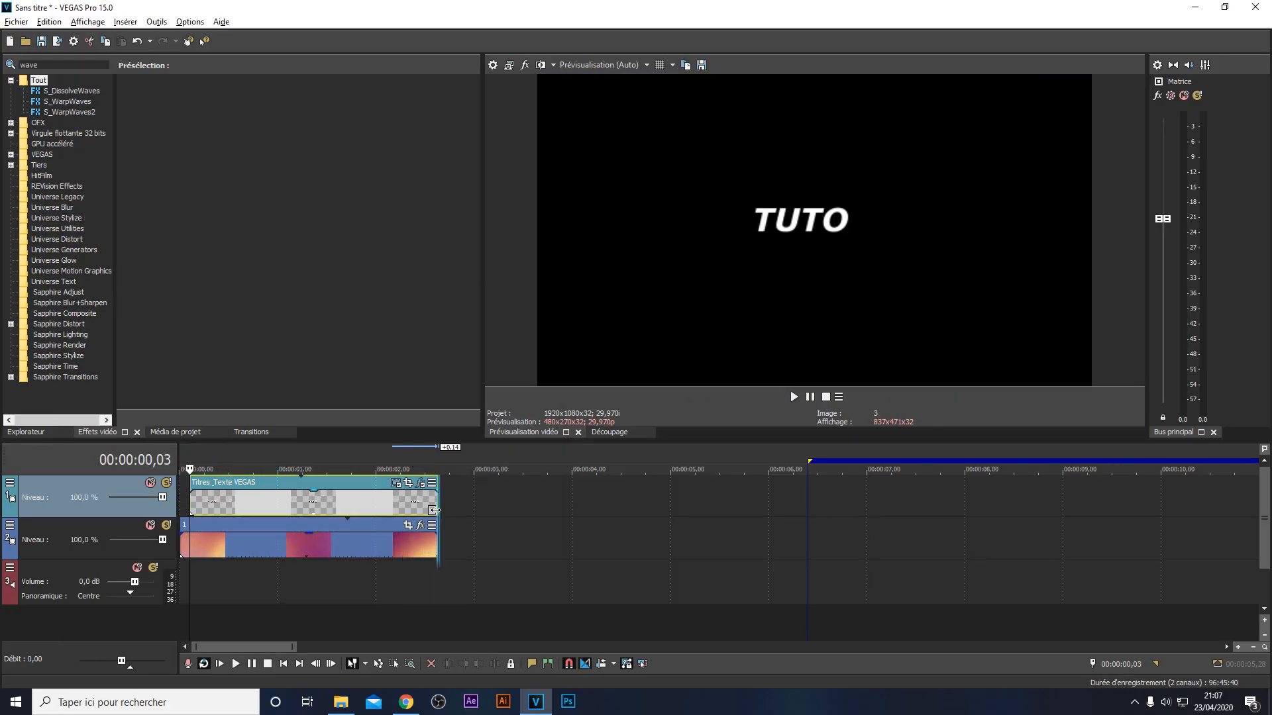
{"action": "left_click_drag", "start_coordinate": [186, 510], "coordinate": [176, 510]}
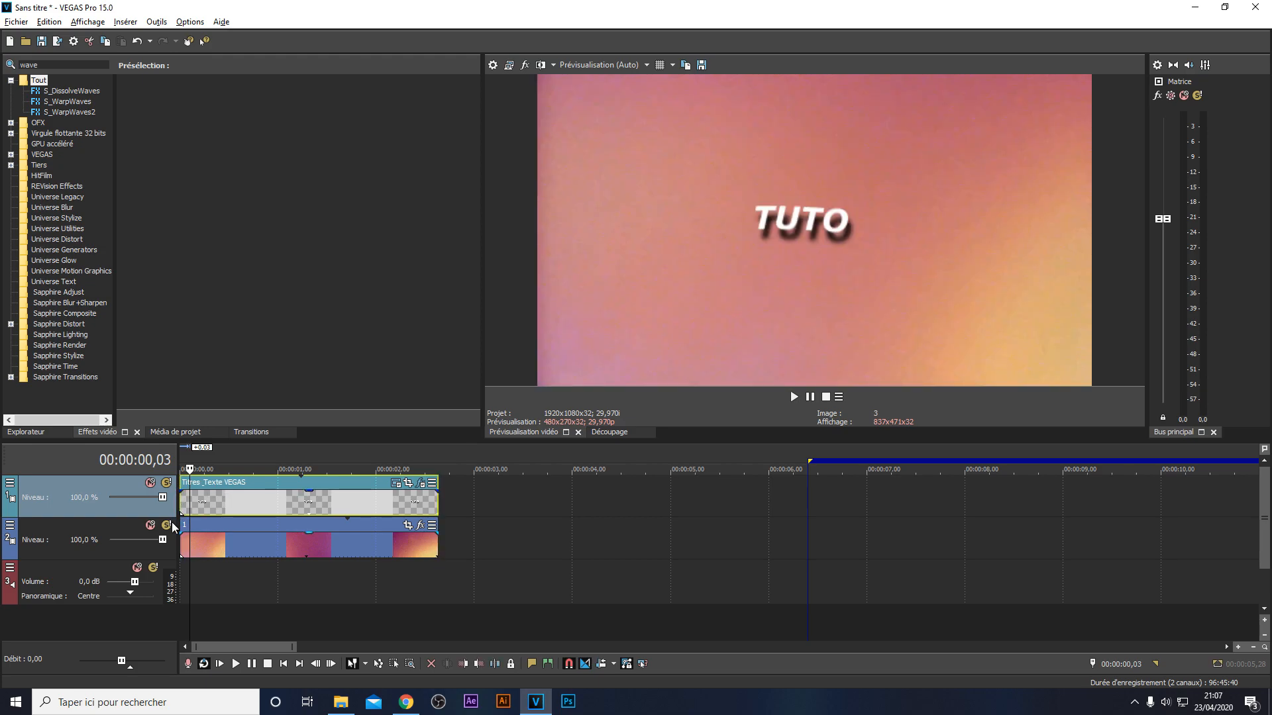
Step: Search the video effects for "blur" and apply S_Blur to the gradient background clip
{"action": "left_click_drag", "start_coordinate": [59, 64], "coordinate": [2, 48]}
{"action": "key", "text": "BackSpace"}
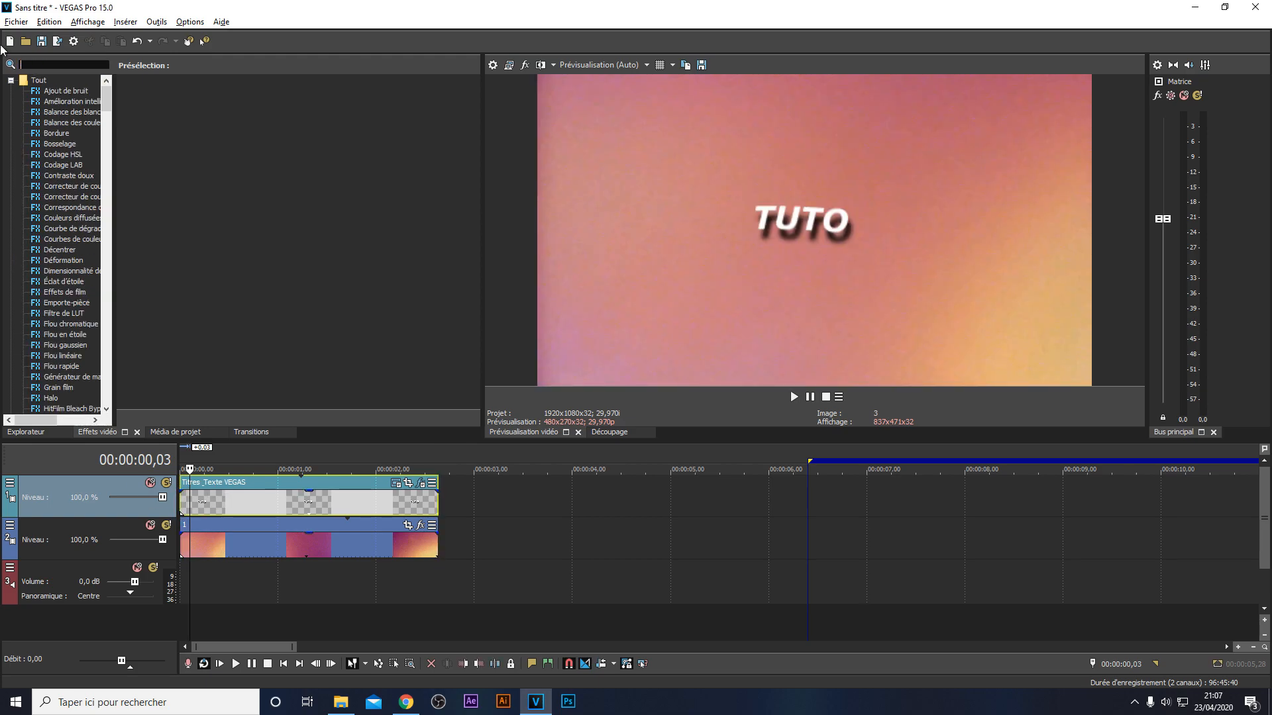
{"action": "type", "text": "blur"}
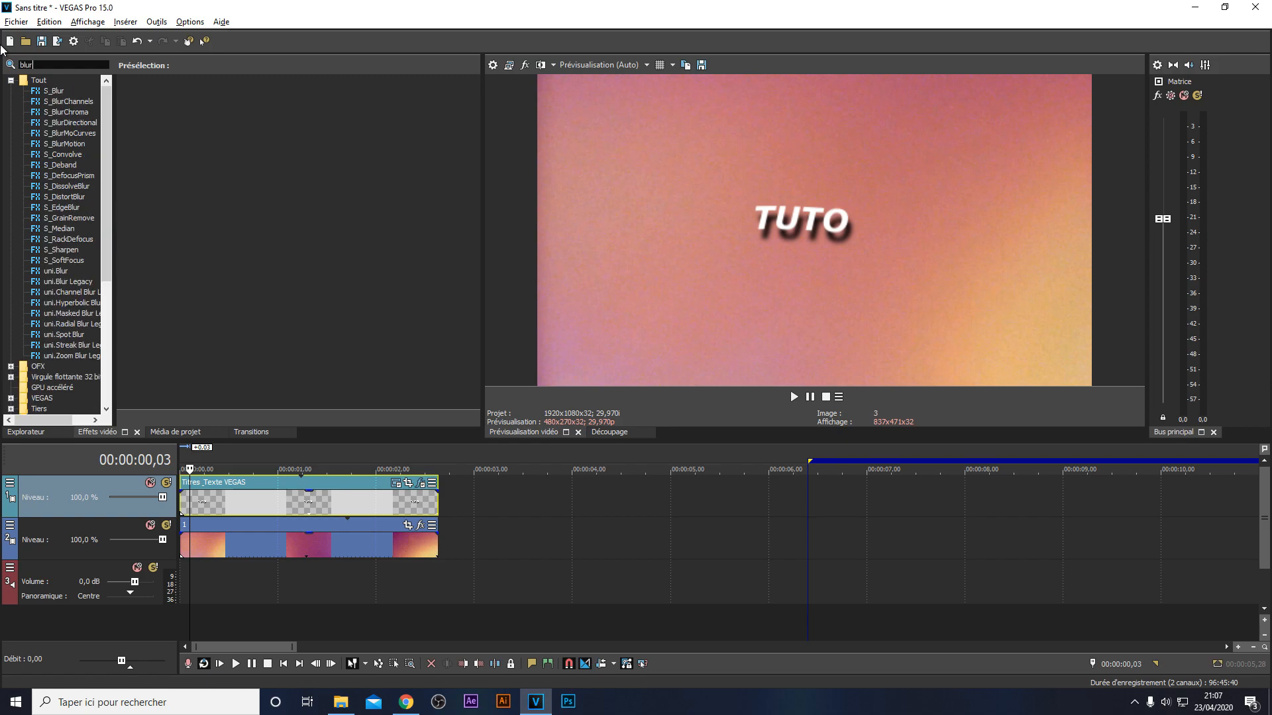
{"action": "left_click_drag", "start_coordinate": [46, 94], "coordinate": [292, 539]}
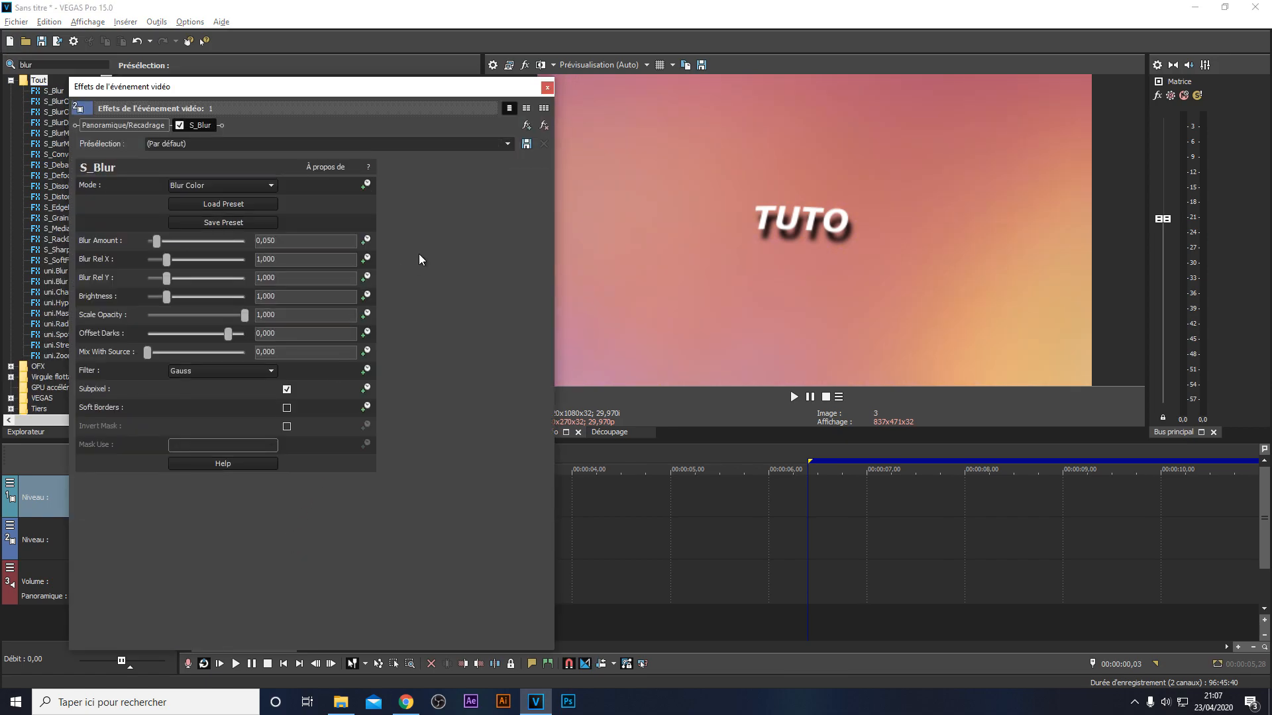
Step: Load the "HIGKIGHT" preset for the background's S_Blur effect and play the title over the blurred background
{"action": "left_click_drag", "start_coordinate": [167, 261], "coordinate": [173, 261]}
{"action": "left_click", "coordinate": [507, 143]}
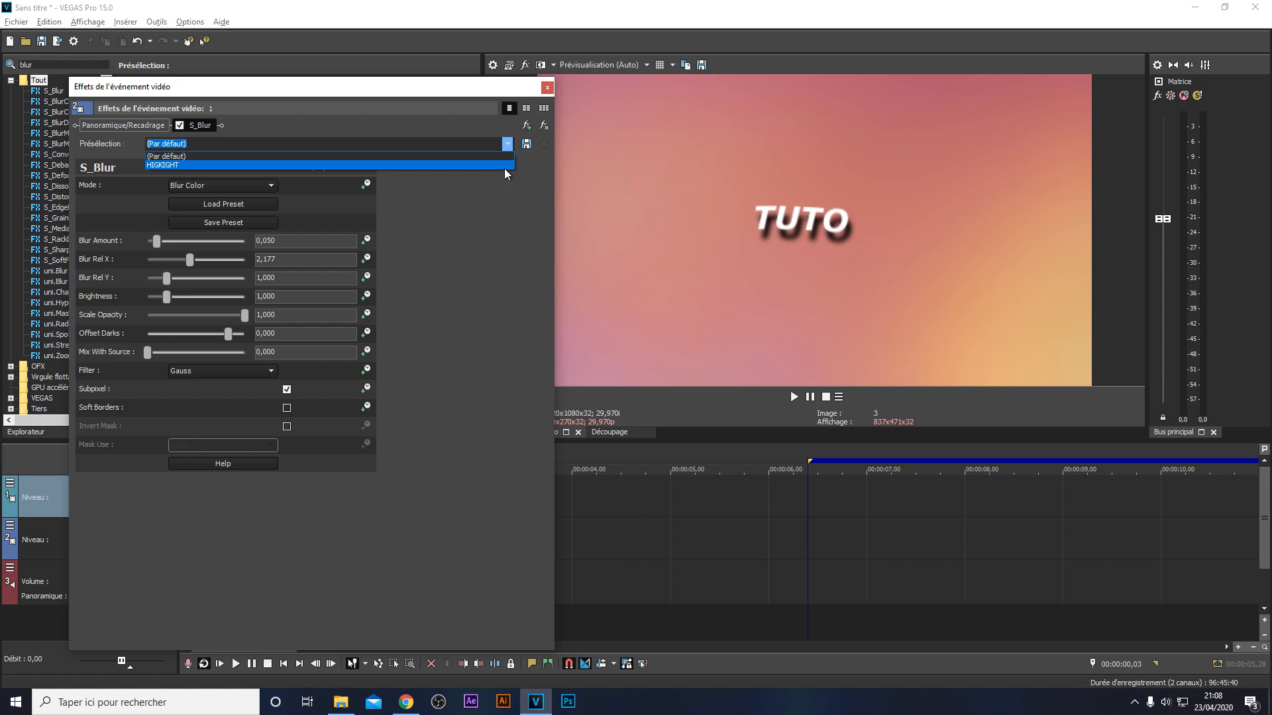
{"action": "left_click", "coordinate": [503, 168]}
{"action": "left_click", "coordinate": [547, 88]}
{"action": "key", "text": "space"}
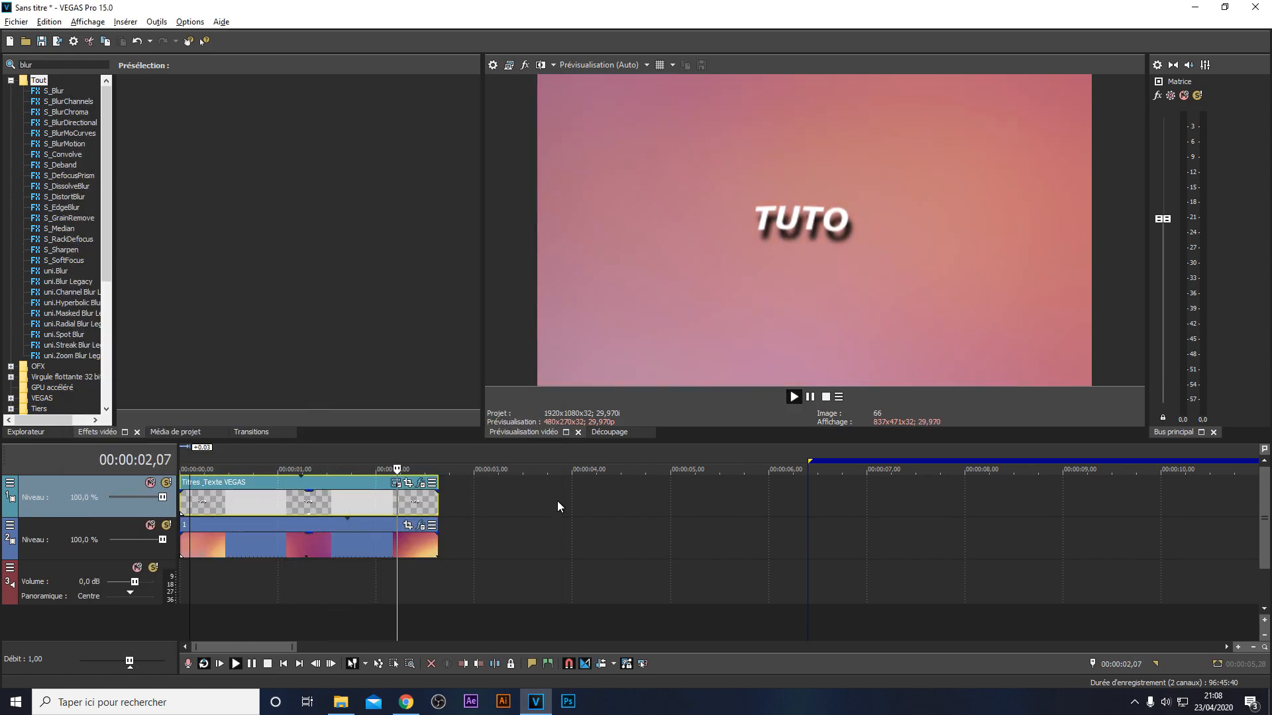
{"action": "key", "text": "space"}
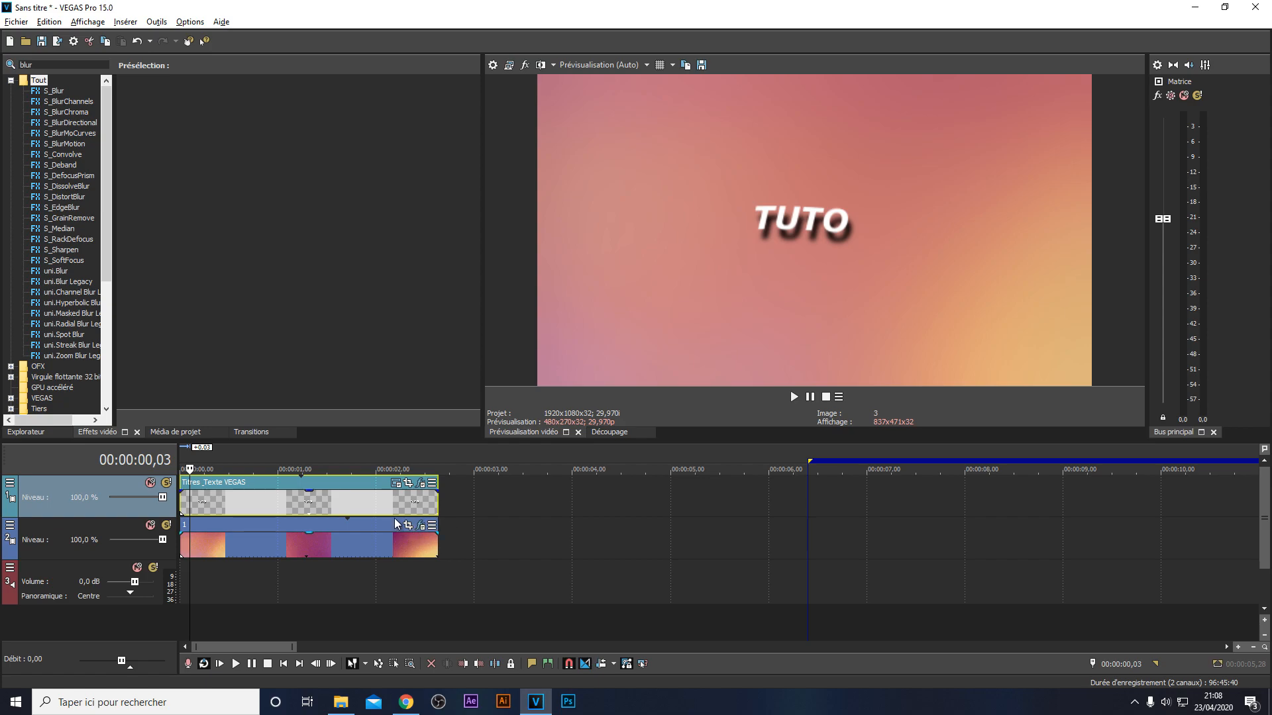
Step: Delete the gradient background clip and remove the S_WarpWaves effect from the title
{"action": "left_click", "coordinate": [252, 529]}
{"action": "key", "text": "Delete"}
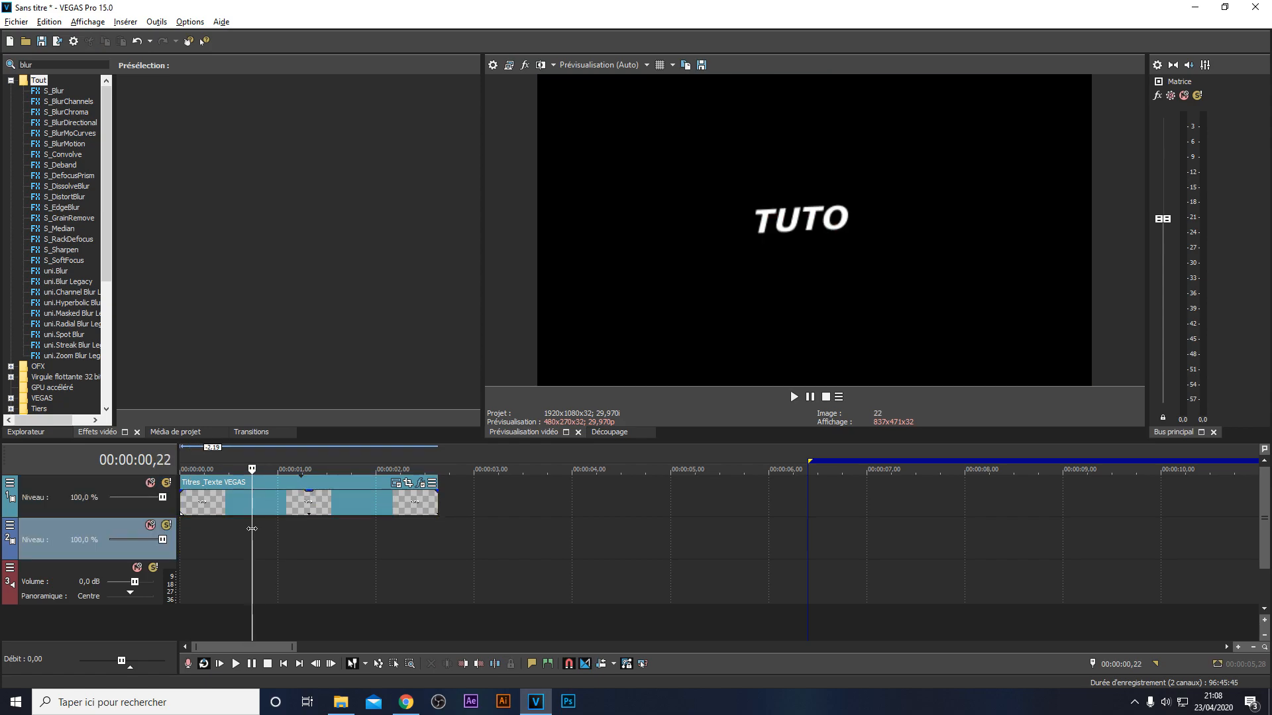
{"action": "left_click", "coordinate": [185, 501]}
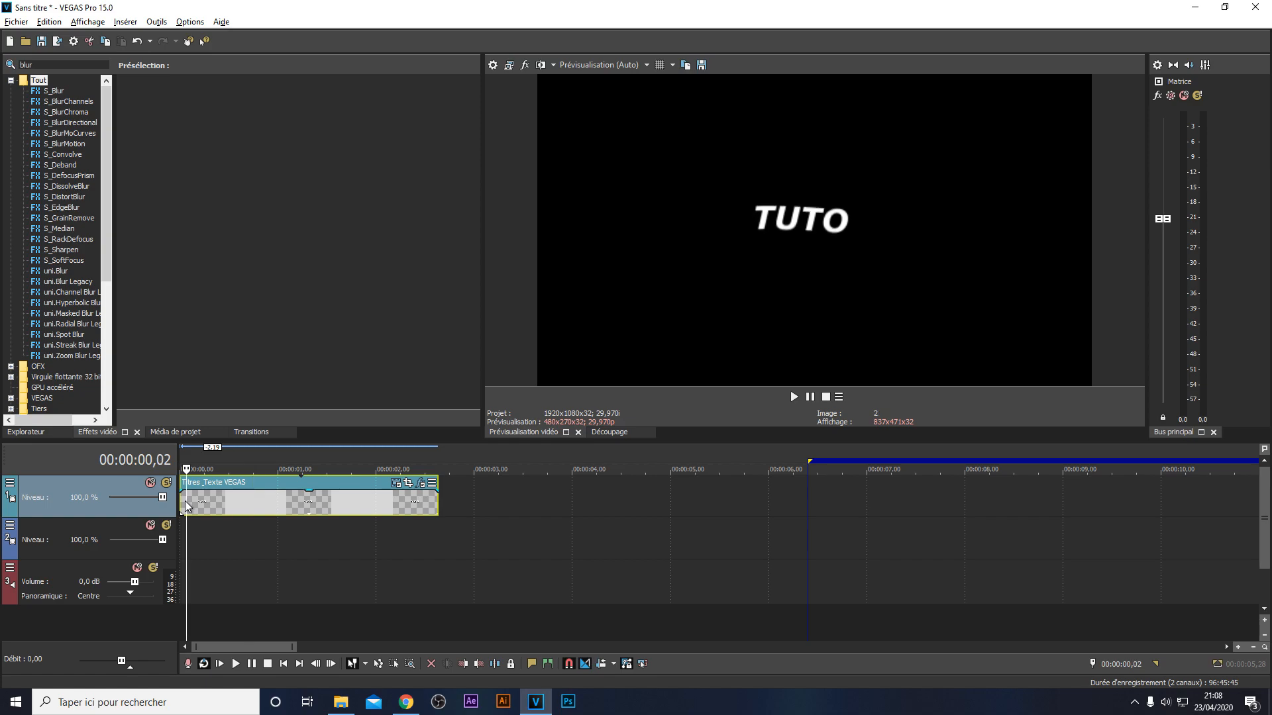
{"action": "left_click", "coordinate": [421, 485]}
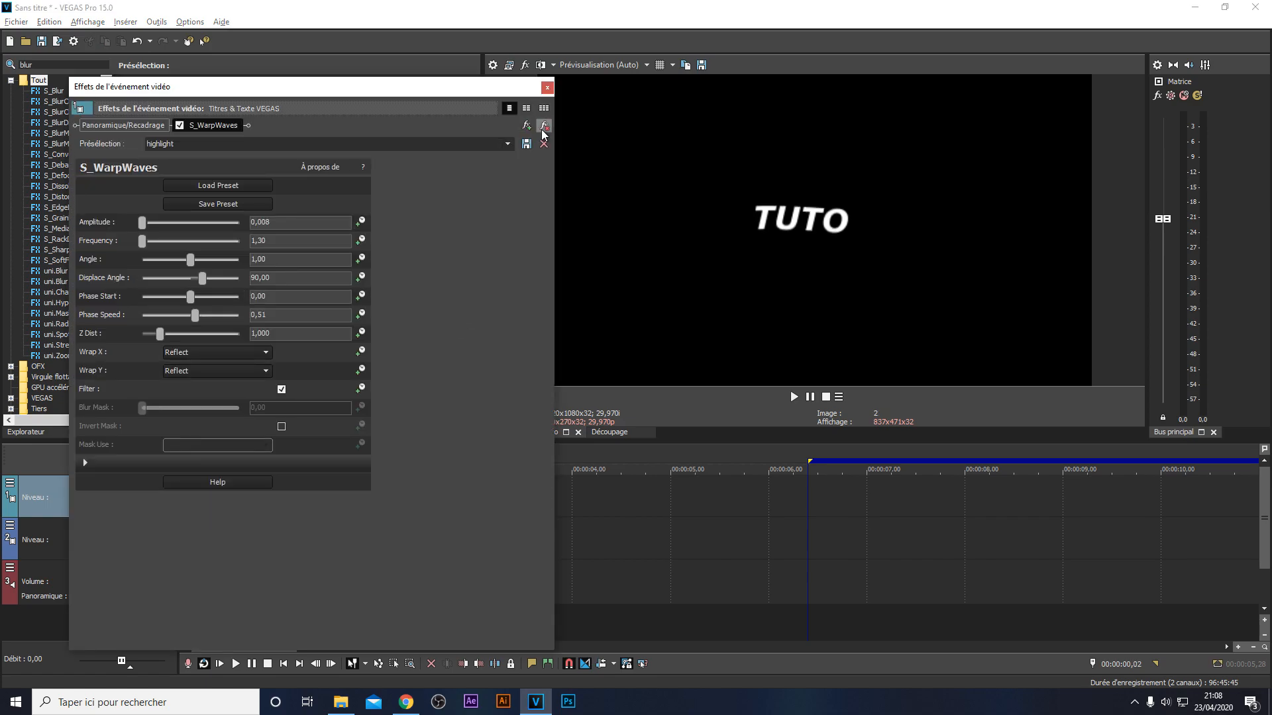
{"action": "left_click", "coordinate": [542, 128]}
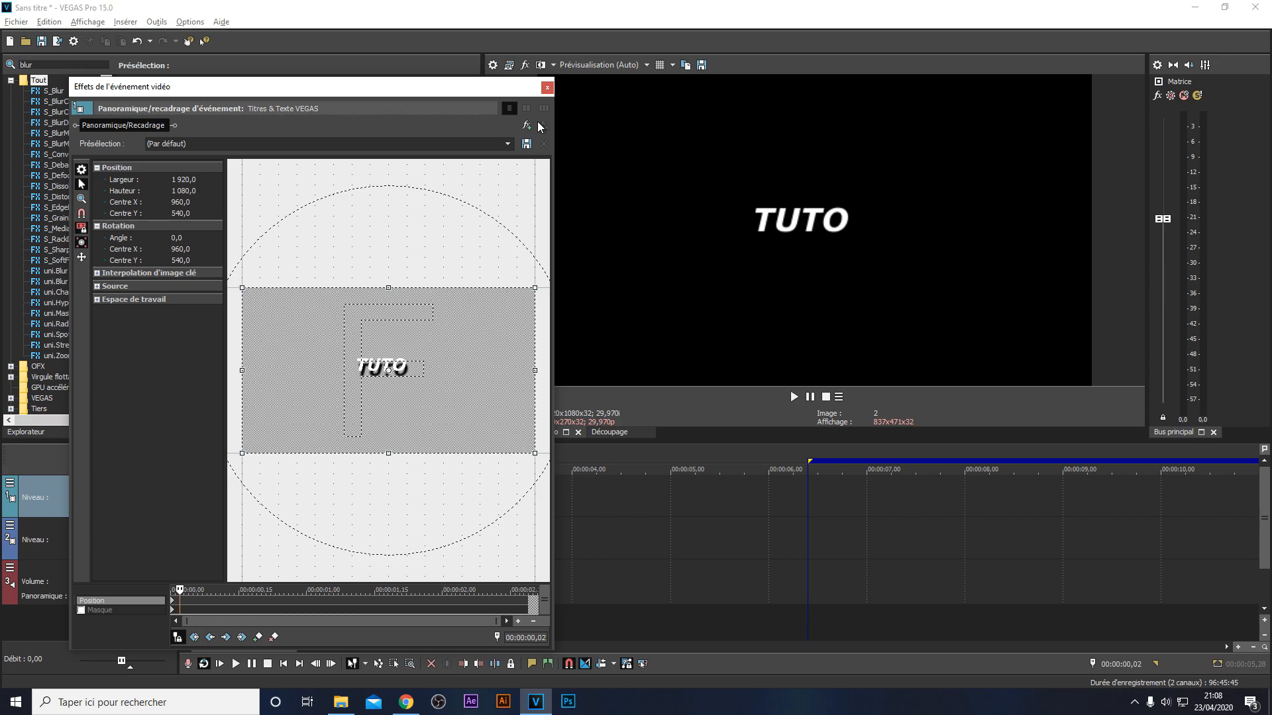
Step: Apply the uni.Ecto effect to the title and load its "code creatreur" preset
{"action": "left_click", "coordinate": [527, 126]}
{"action": "scroll", "coordinate": [431, 403], "scroll_direction": "down", "scroll_amount": 5}
{"action": "left_click", "coordinate": [347, 254]}
{"action": "left_click", "coordinate": [1016, 208]}
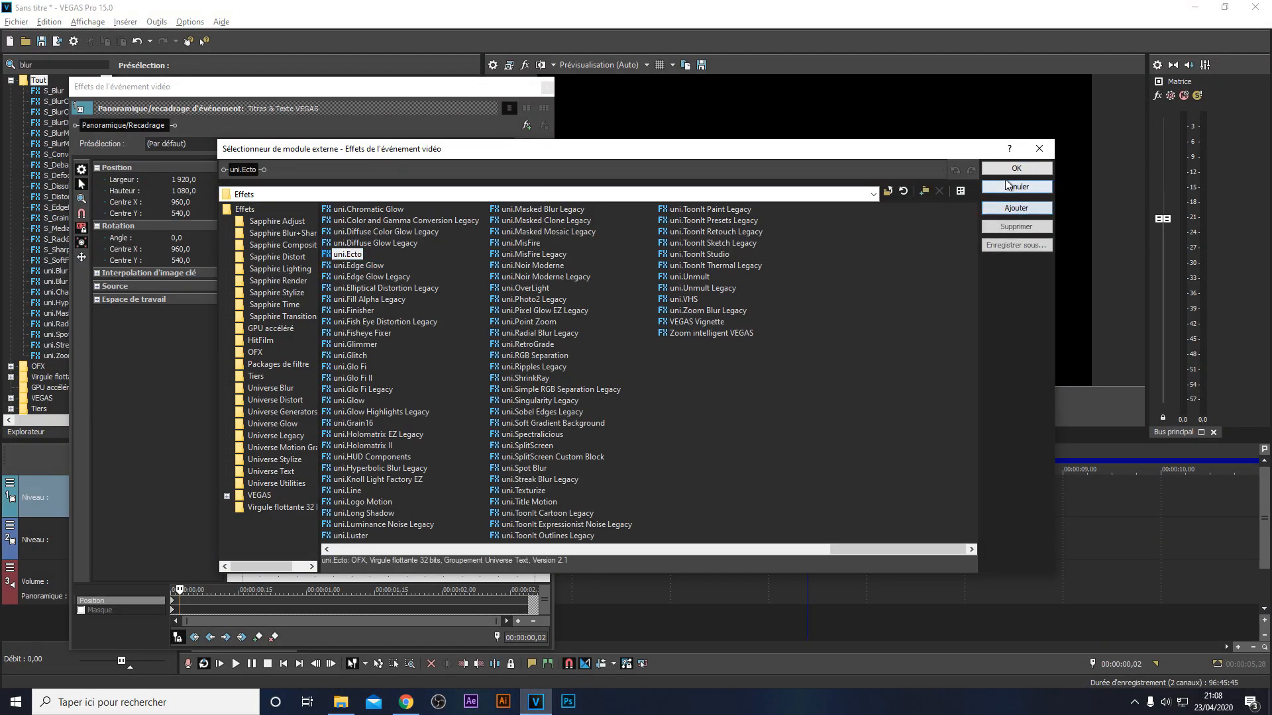
{"action": "left_click", "coordinate": [1017, 168]}
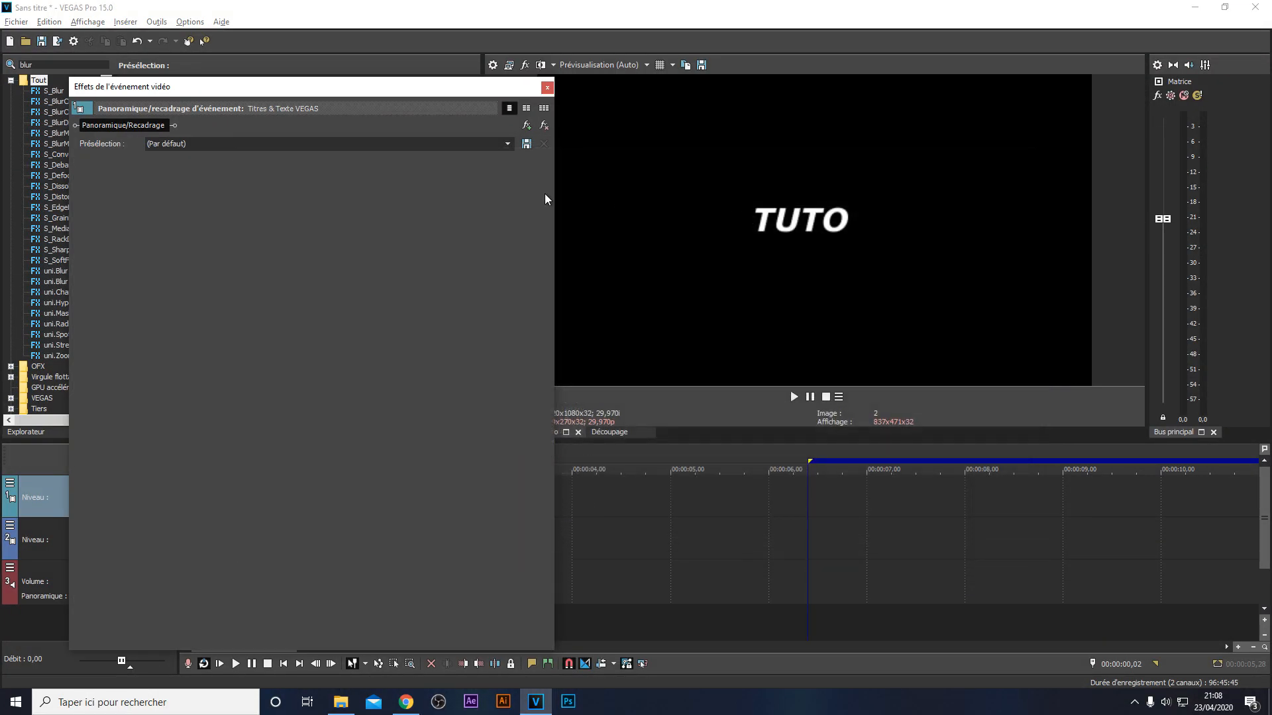
{"action": "left_click", "coordinate": [507, 144]}
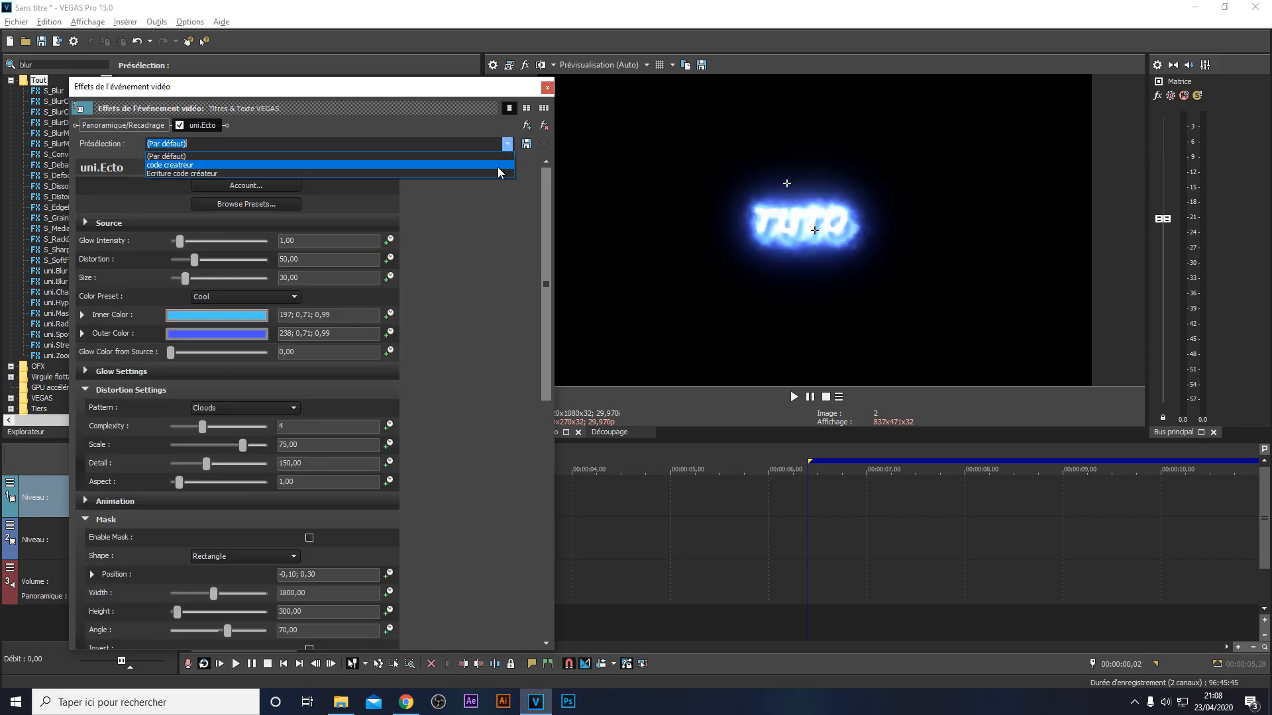
{"action": "left_click", "coordinate": [498, 166]}
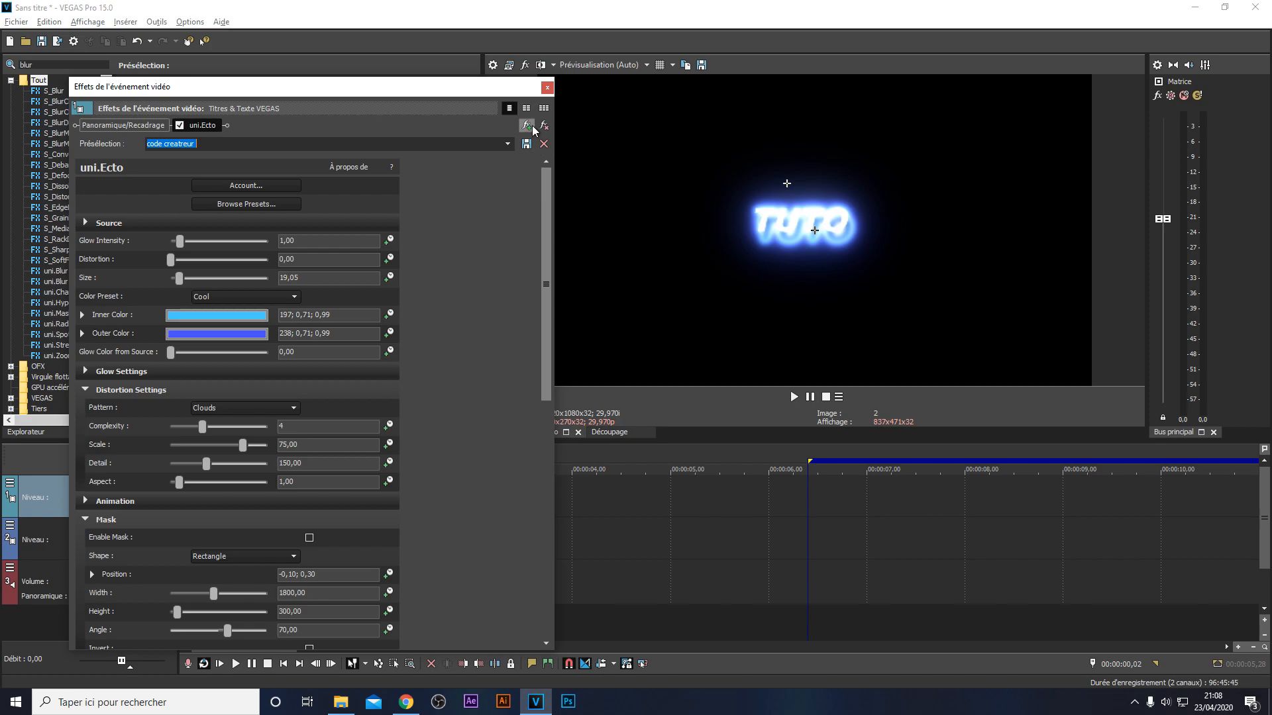
{"action": "scroll", "coordinate": [468, 248], "scroll_direction": "down", "scroll_amount": 1}
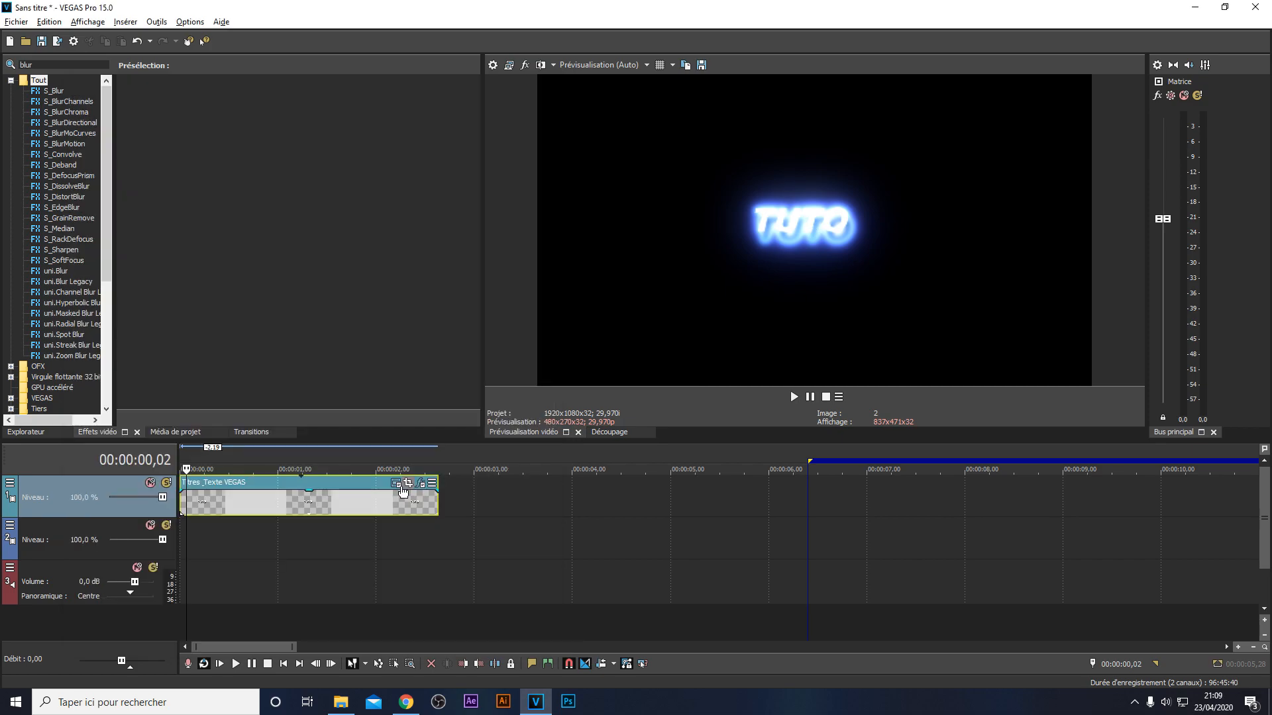
Step: Turn off the shadow in the TUTO title's generated media settings
{"action": "left_click", "coordinate": [395, 485]}
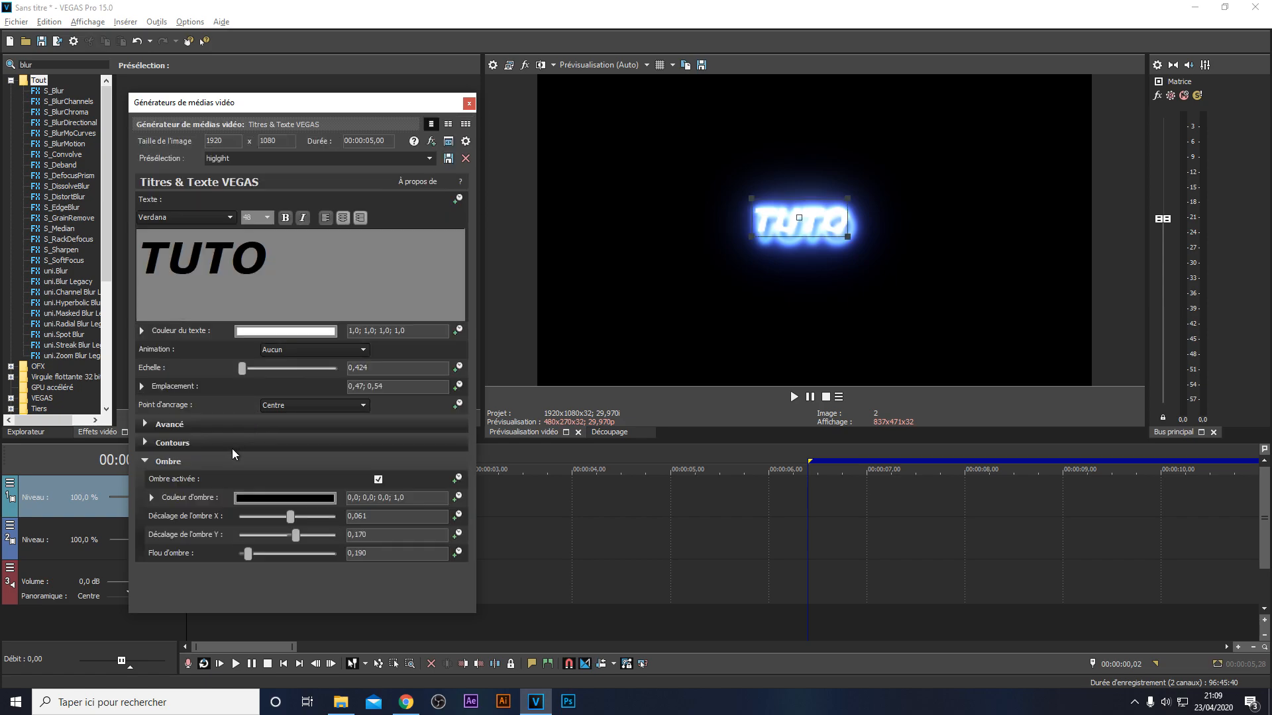
{"action": "left_click", "coordinate": [378, 480]}
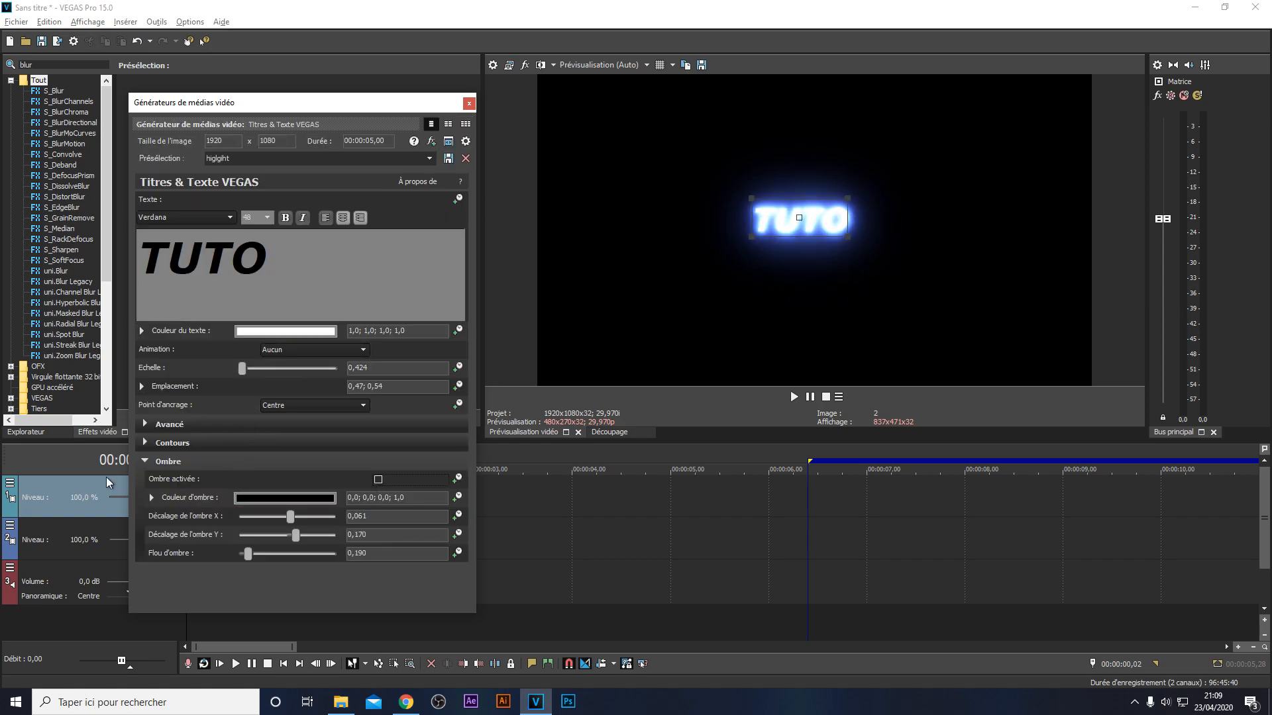
{"action": "left_click", "coordinate": [153, 460]}
Step: Set the TUTO text colour to near-black (0,0; 0,02; 0,01; 1,0), close the title settings and preview the glowing title
{"action": "double_click", "coordinate": [265, 255]}
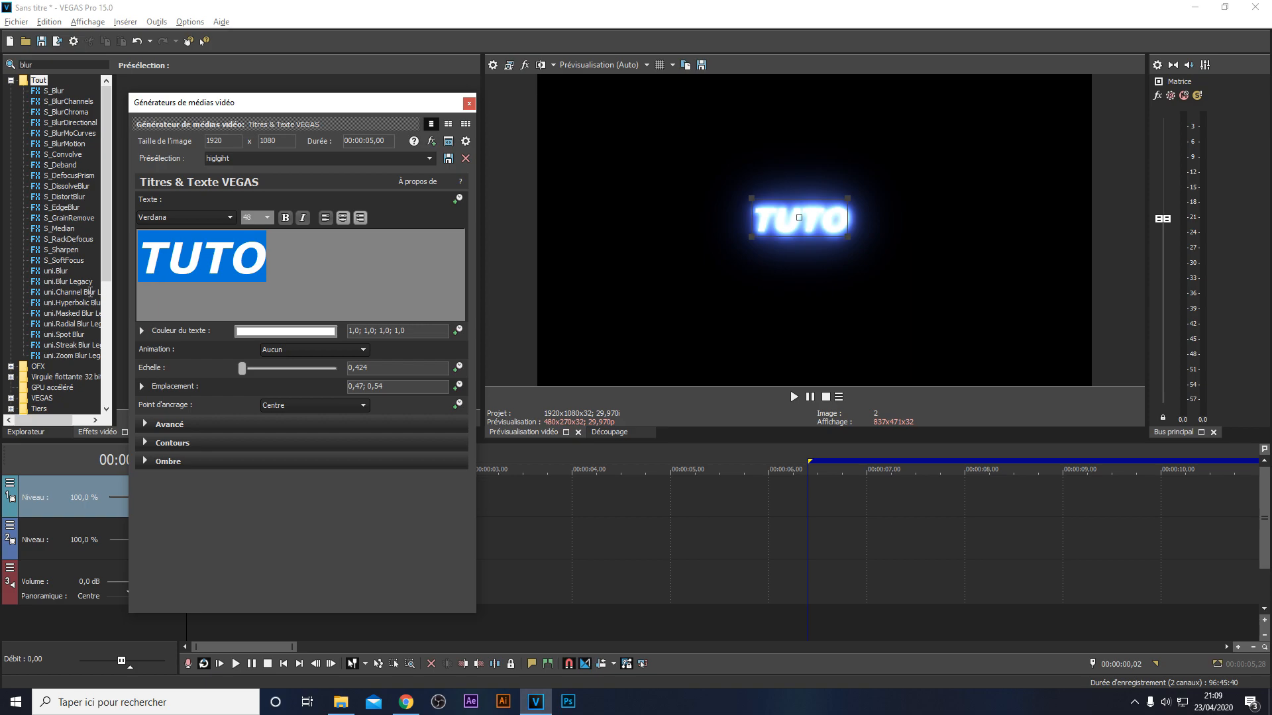
{"action": "left_click", "coordinate": [285, 330]}
{"action": "left_click_drag", "start_coordinate": [327, 431], "coordinate": [325, 523]}
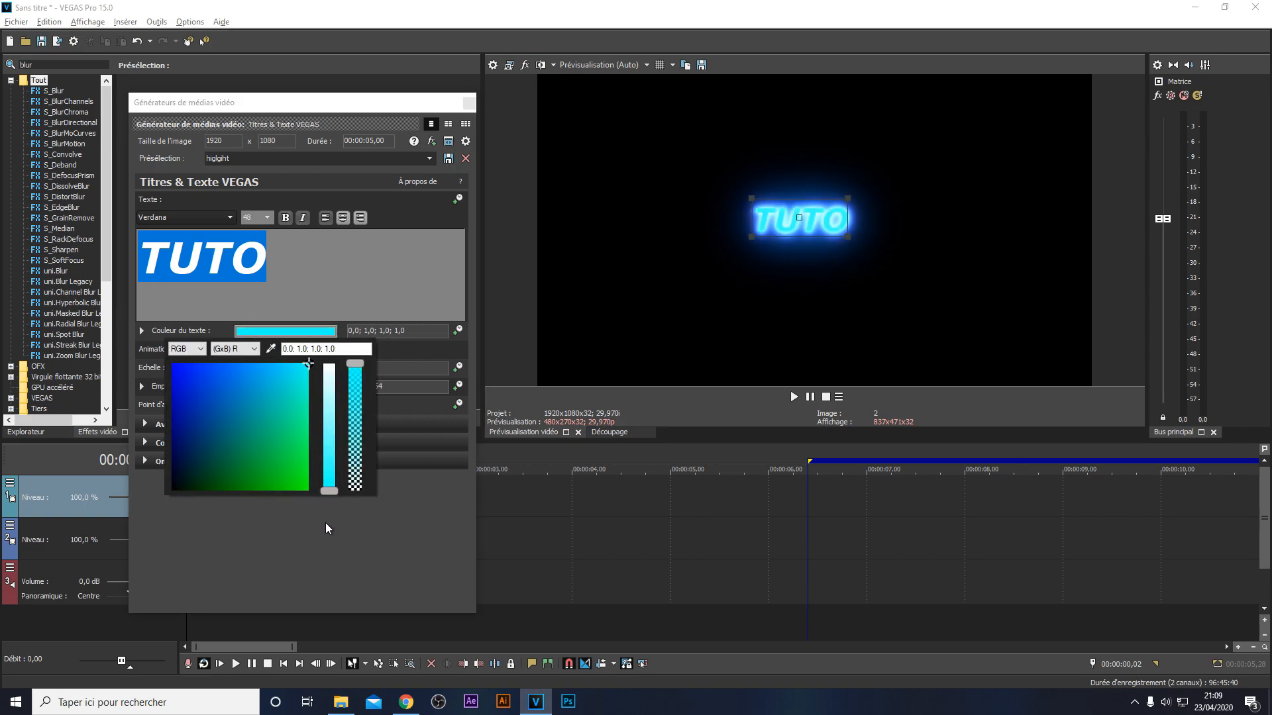
{"action": "left_click", "coordinate": [179, 488]}
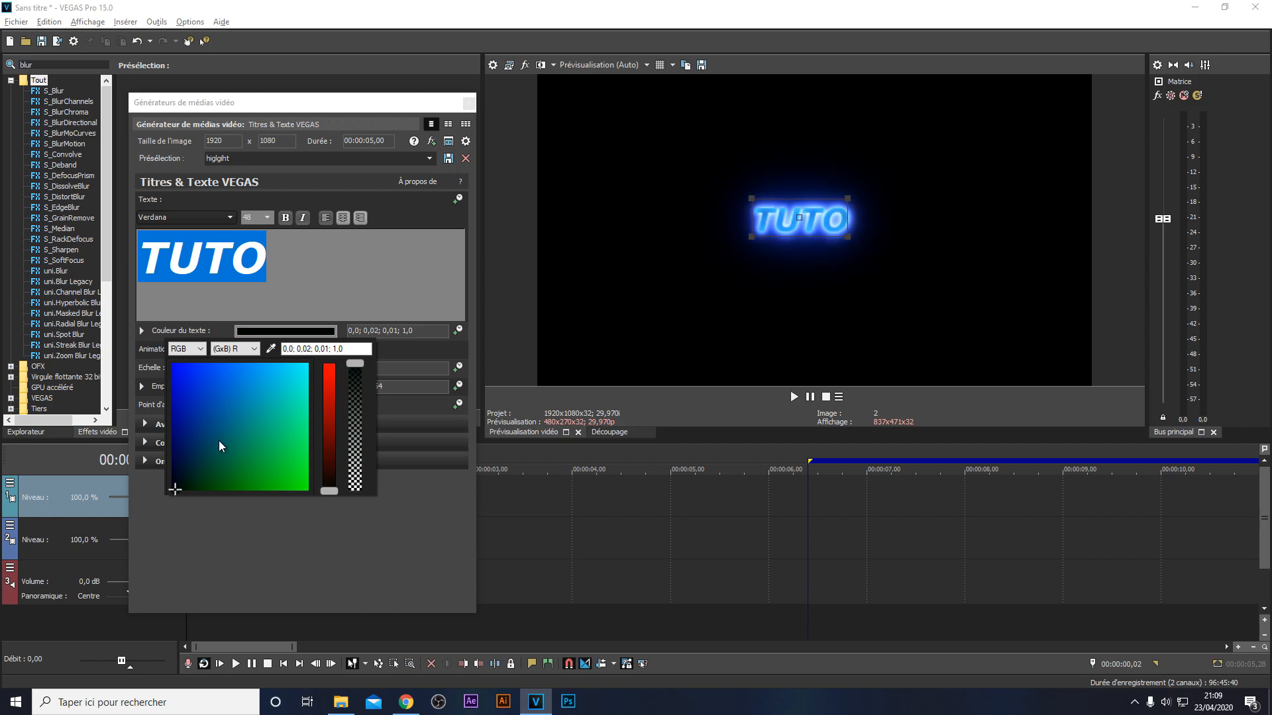
{"action": "left_click", "coordinate": [469, 104]}
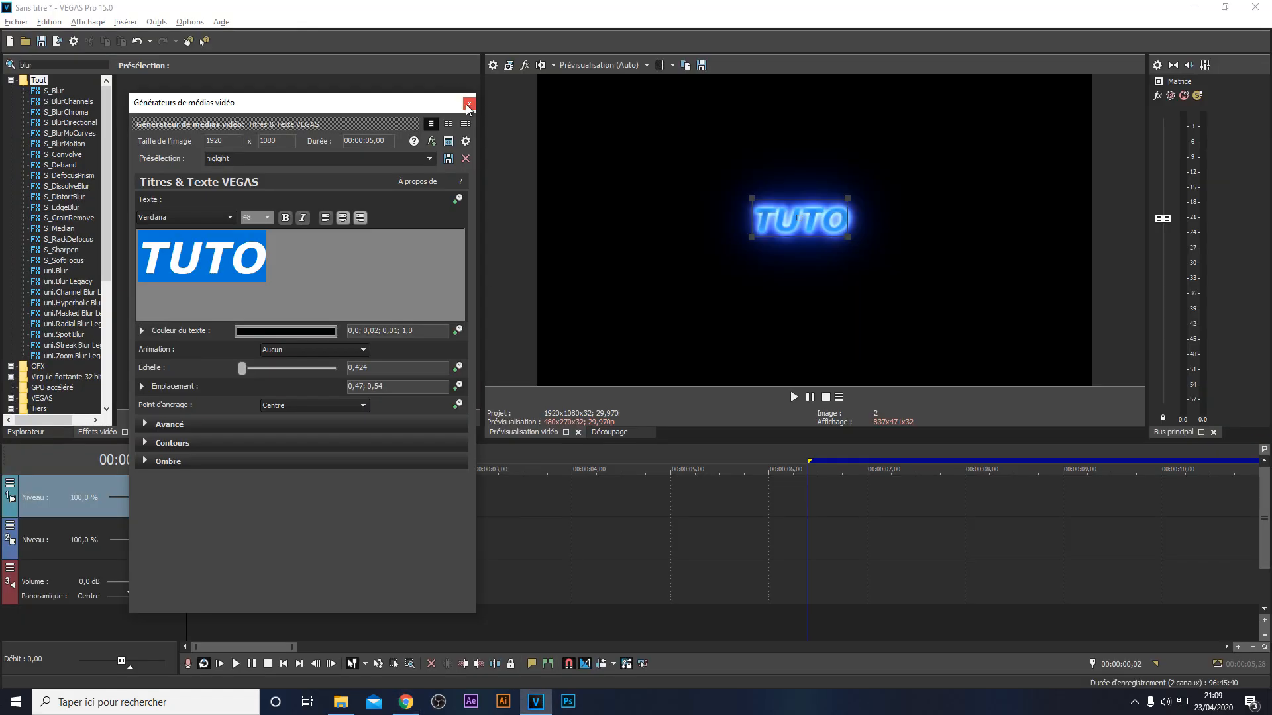
{"action": "left_click", "coordinate": [469, 104]}
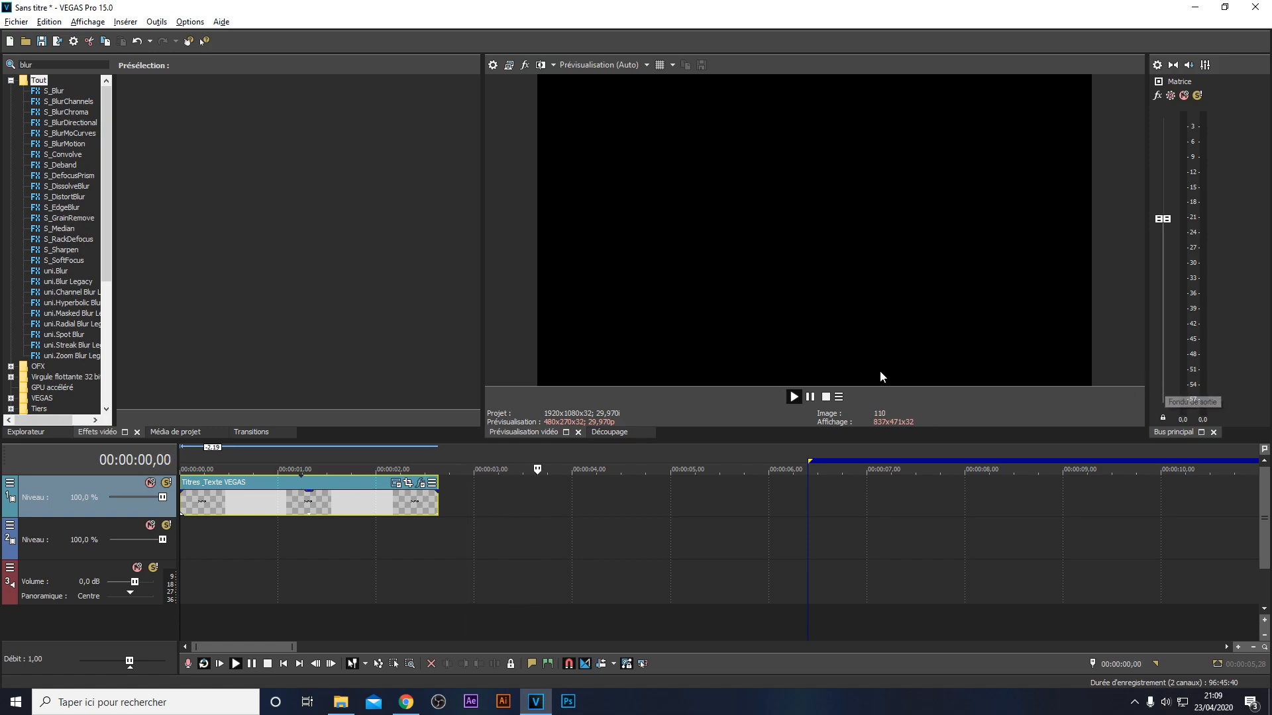
{"action": "key", "text": "space"}
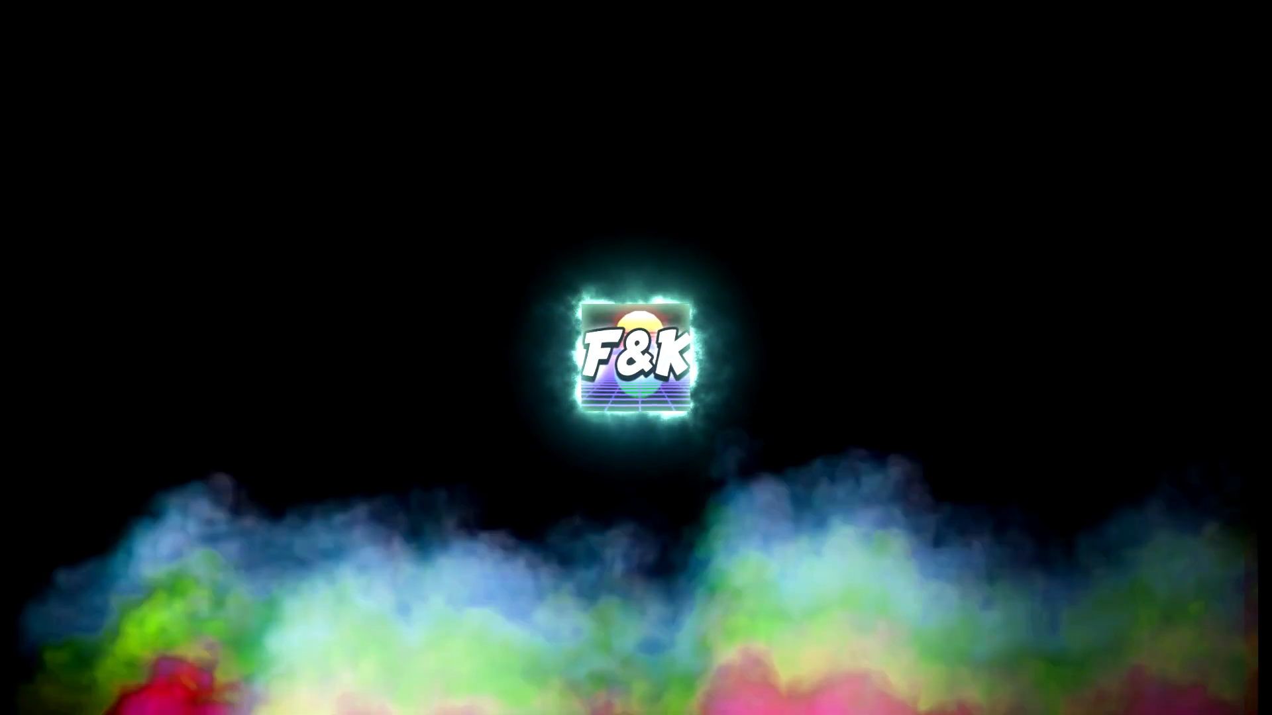